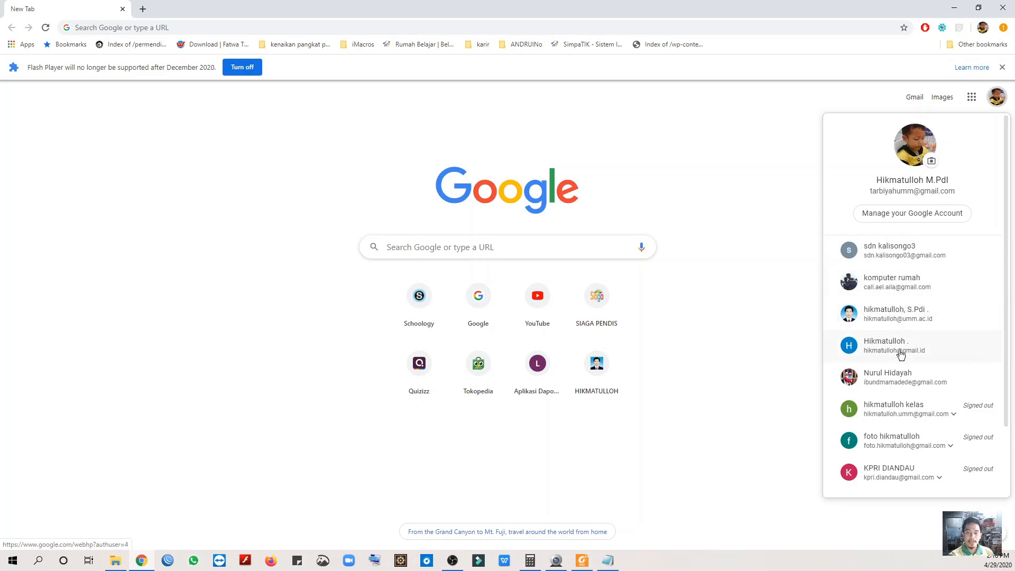
Step: Open Google Drive from the new browser page
click(972, 97)
click(971, 97)
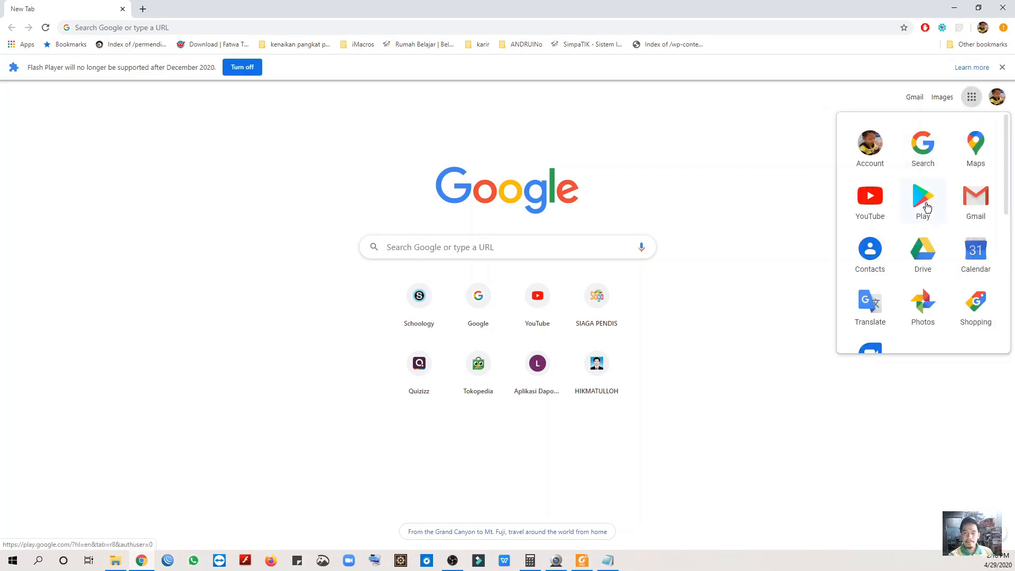
click(926, 249)
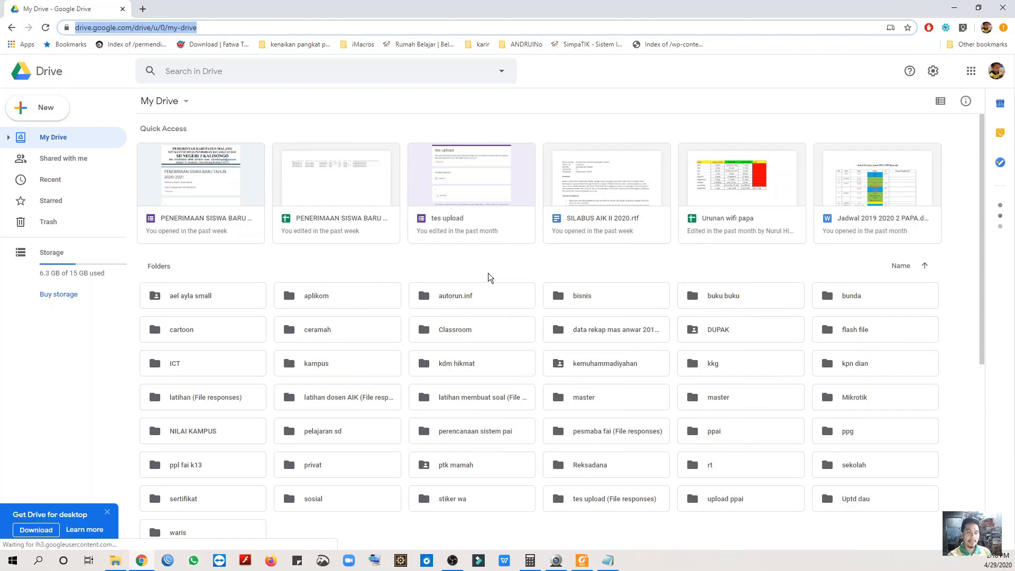
Step: Open the PPDB folder inside the sekolah folder of My Drive
scroll(528, 317, down, 1)
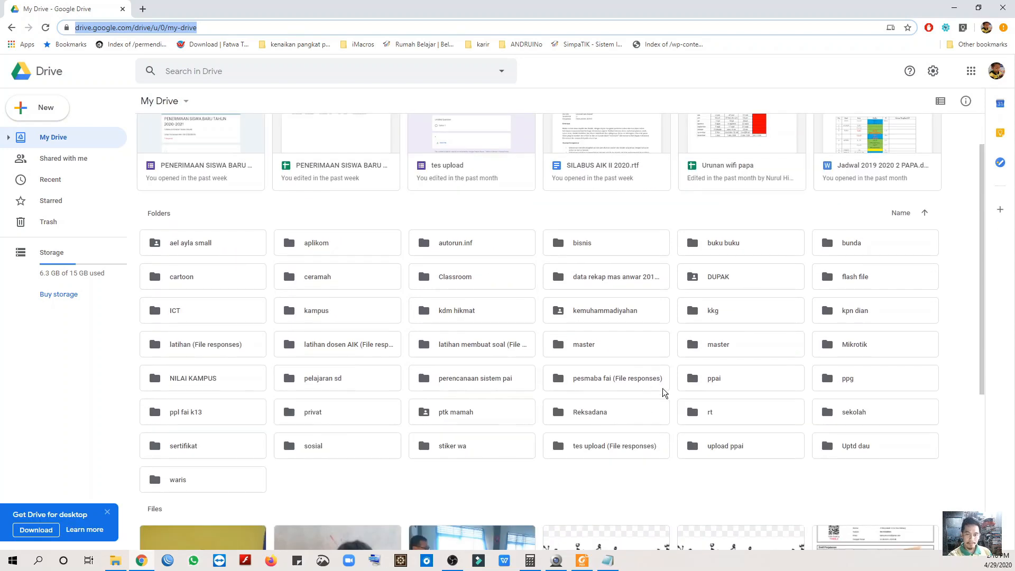
scroll(832, 365, down, 1)
double_click(832, 365)
click(440, 228)
double_click(441, 229)
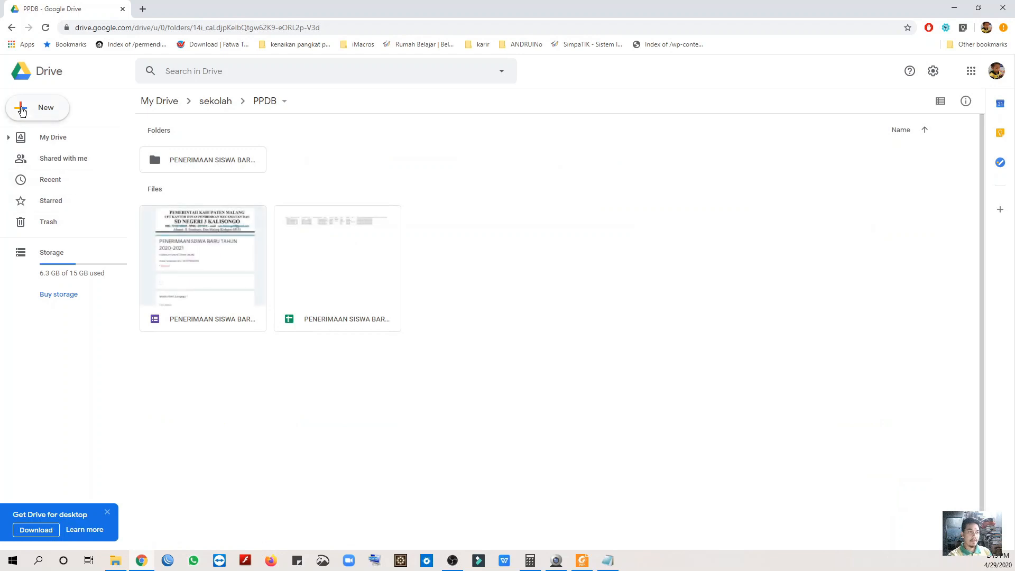
Step: Create a blank Google Form in the PPDB folder
click(22, 111)
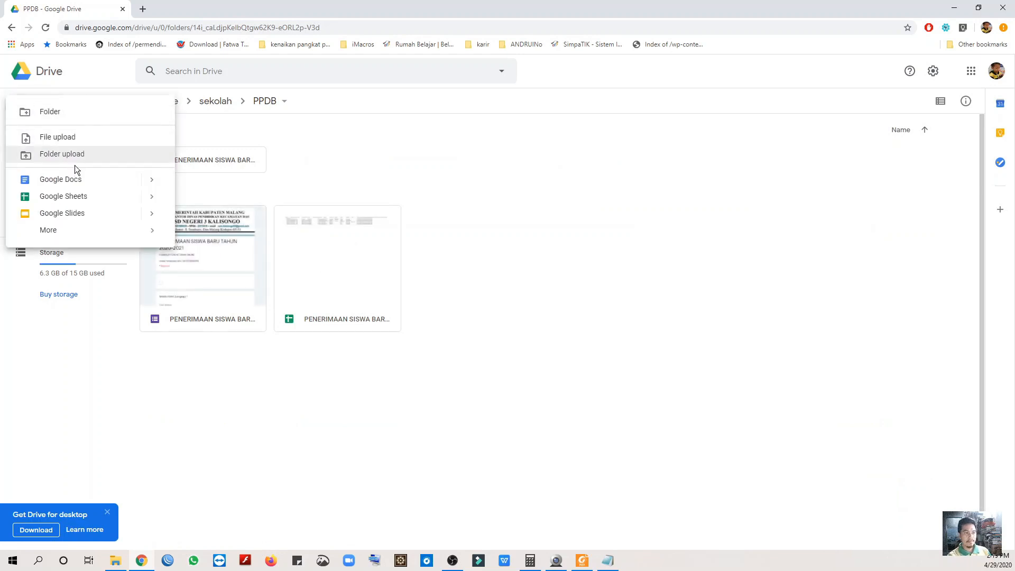
mouse_move(57, 229)
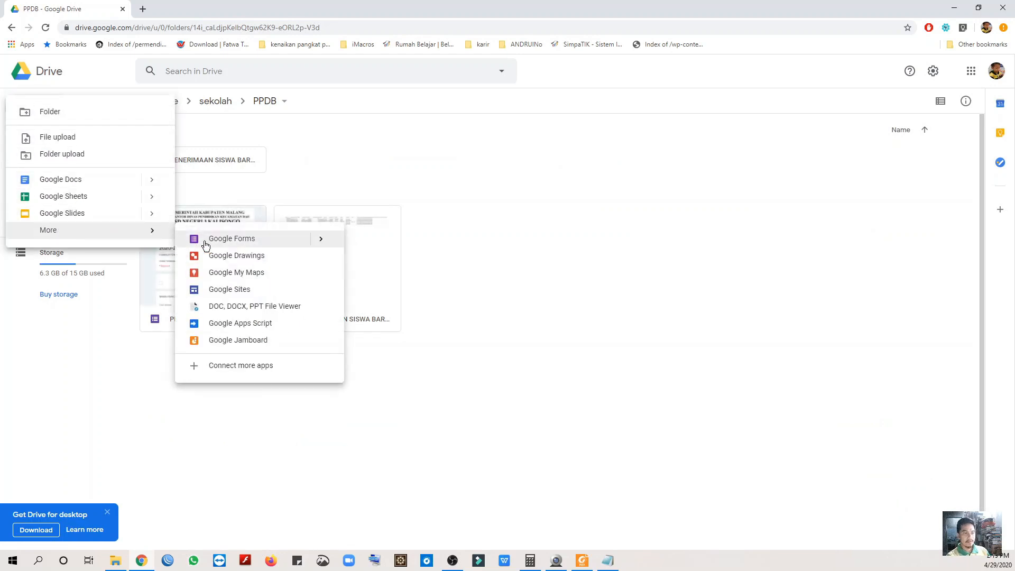
click(224, 242)
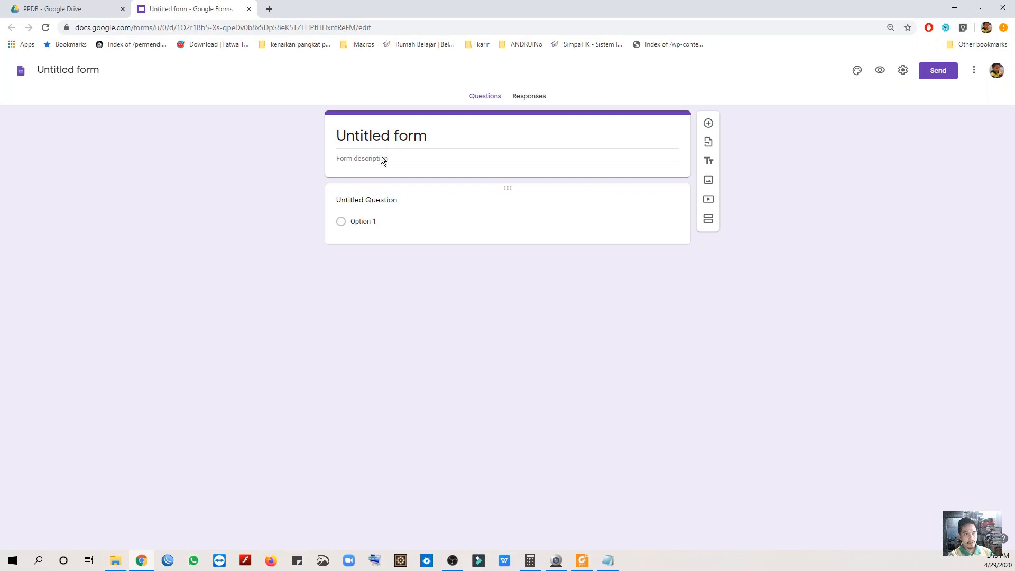
Step: Set the form's title to "AKTIFITAS RAMADHAN SDN 3 KALISONGO"
click(377, 137)
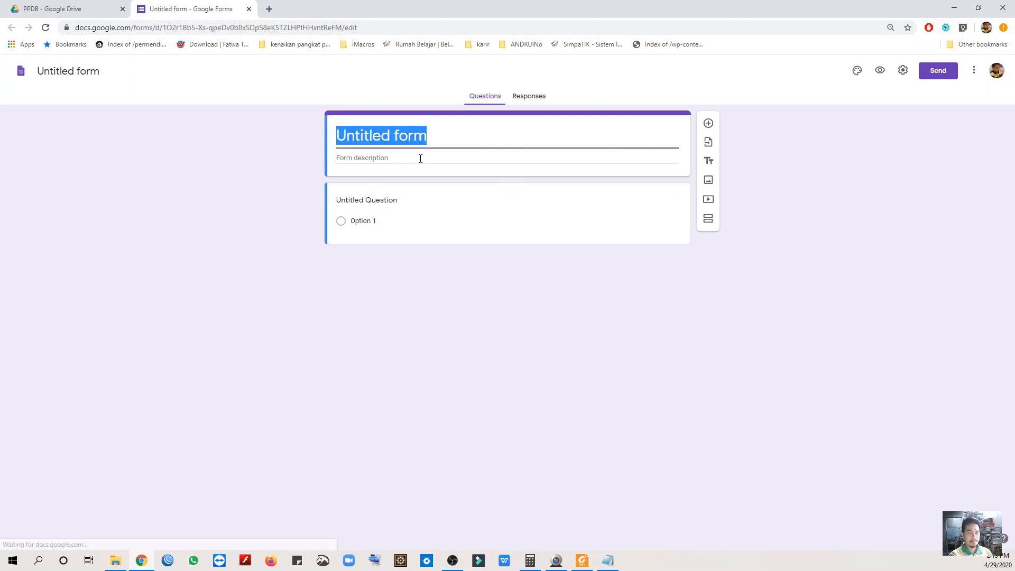
text(A)
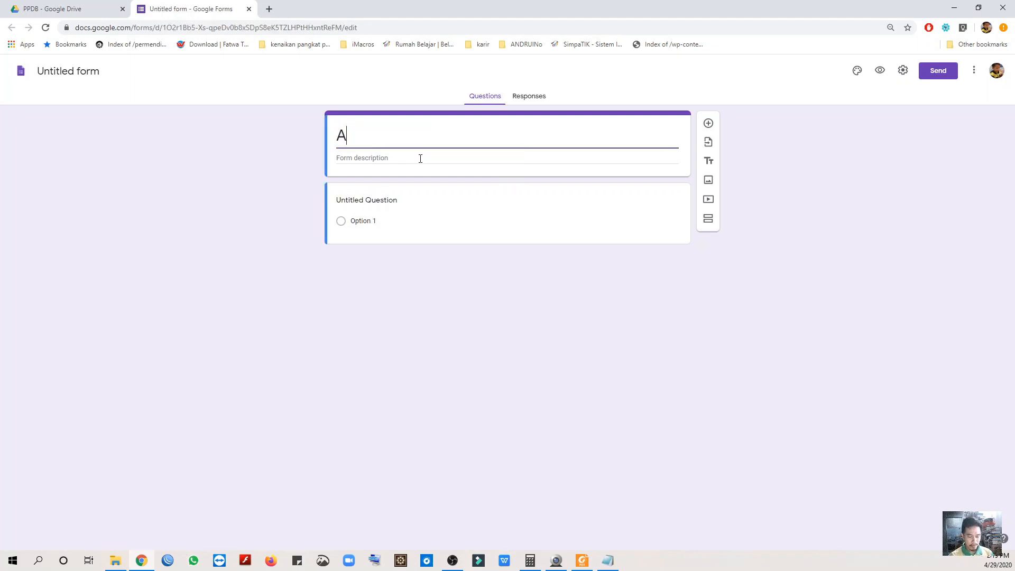
text(ktifitas )
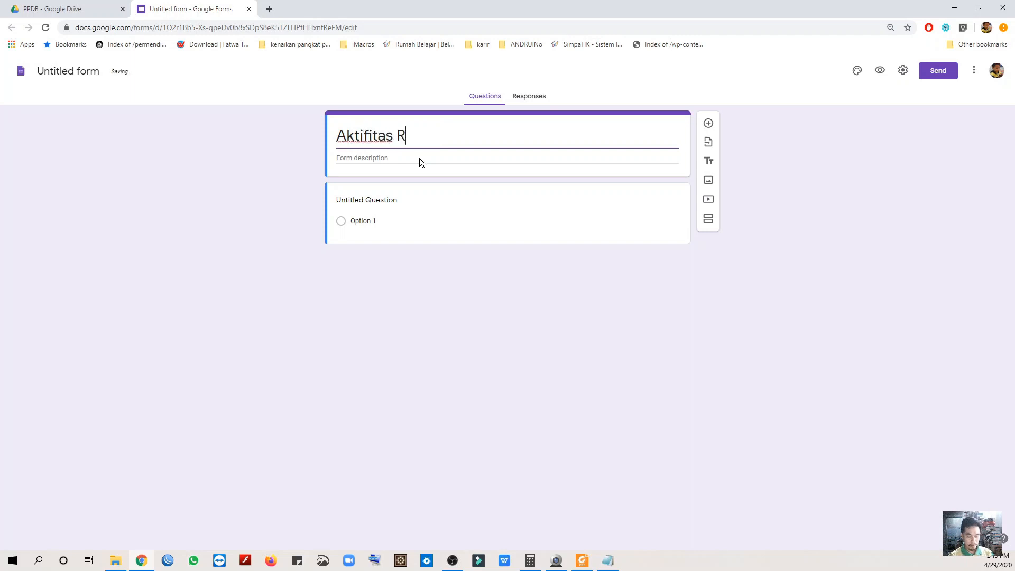
text(RO)
key(BackSpace)
text(AMADHAN)
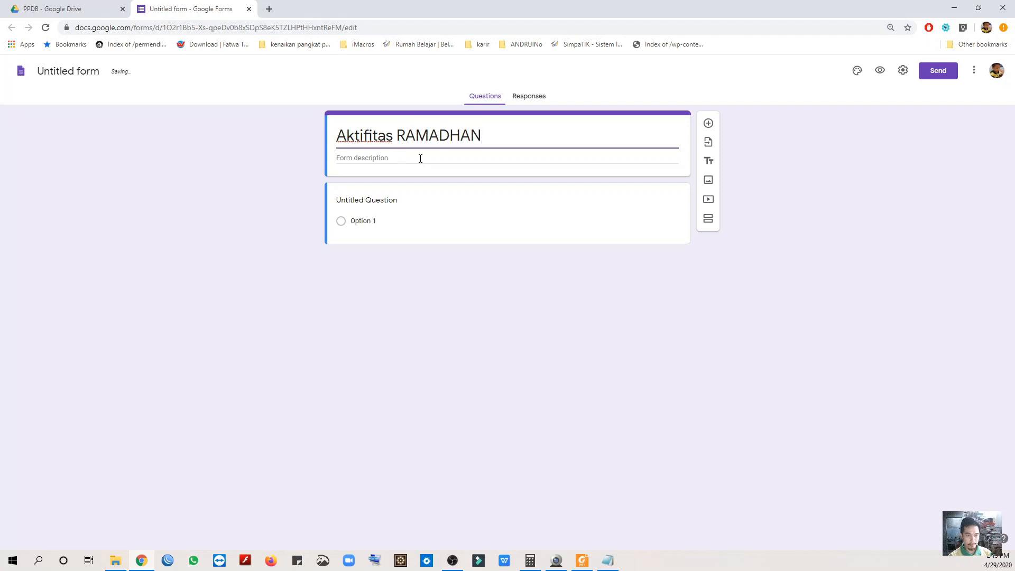
text( SDN)
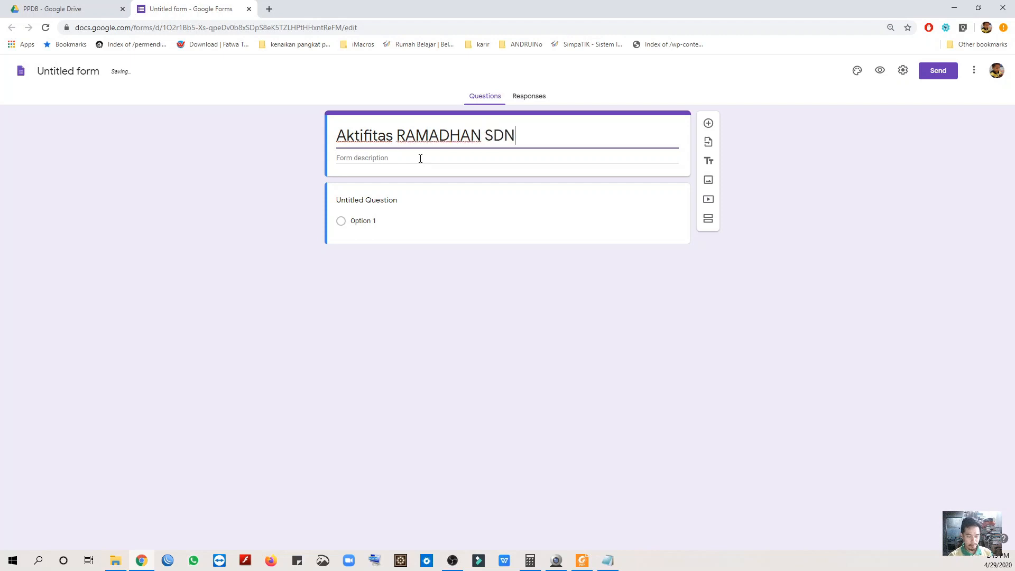
text( 3 K)
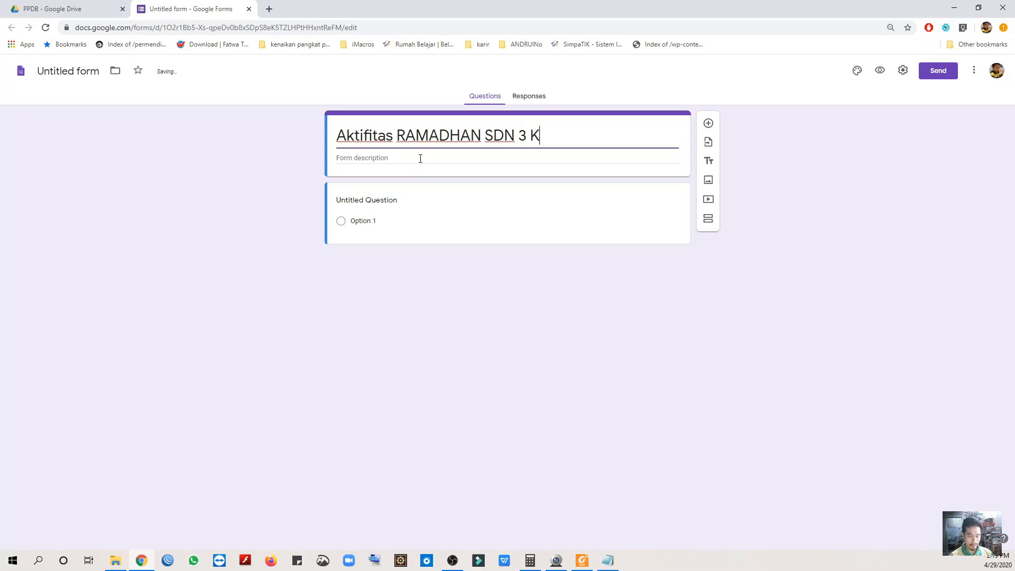
text(alisongo)
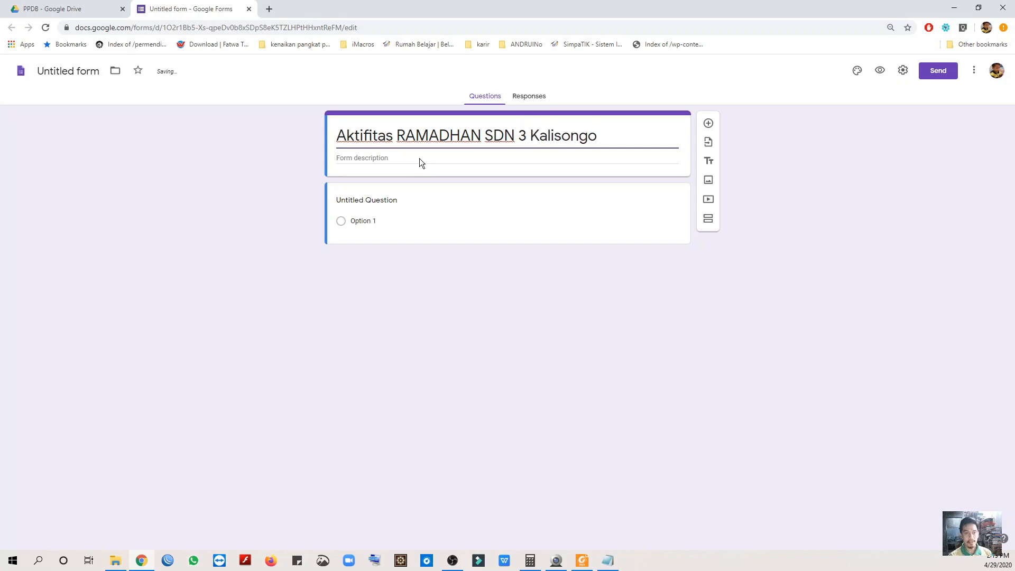
key(ctrl+shift+Left)
text(KALISONGO)
key(Home)
key(ctrl+shift+Right)
text(AKTIFITAS)
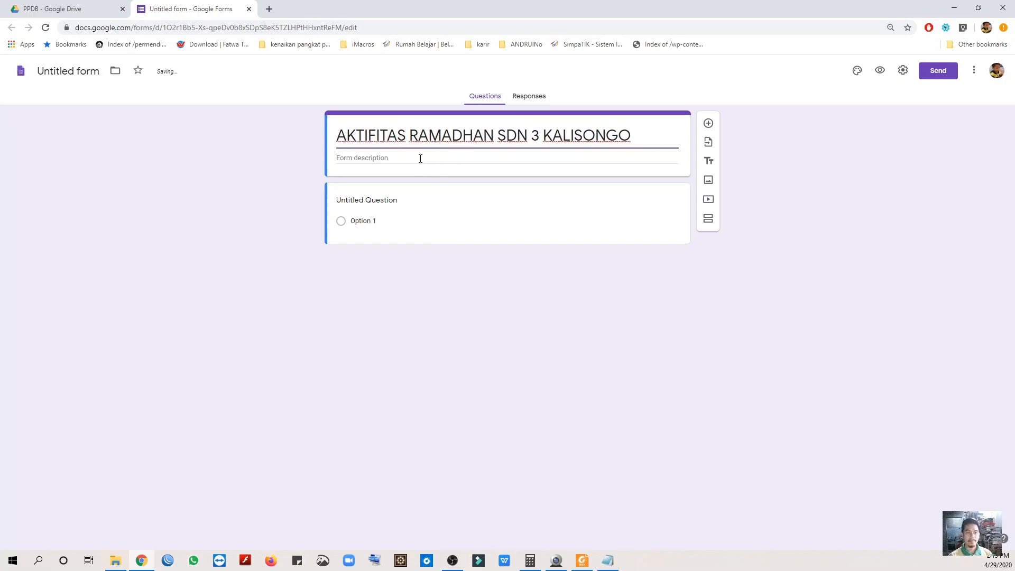
Step: Enter the form description "dikerjakan Setiap Hari Setelah Solat Tarawih"
click(420, 158)
text(Dikirim Setelah solat tarawih)
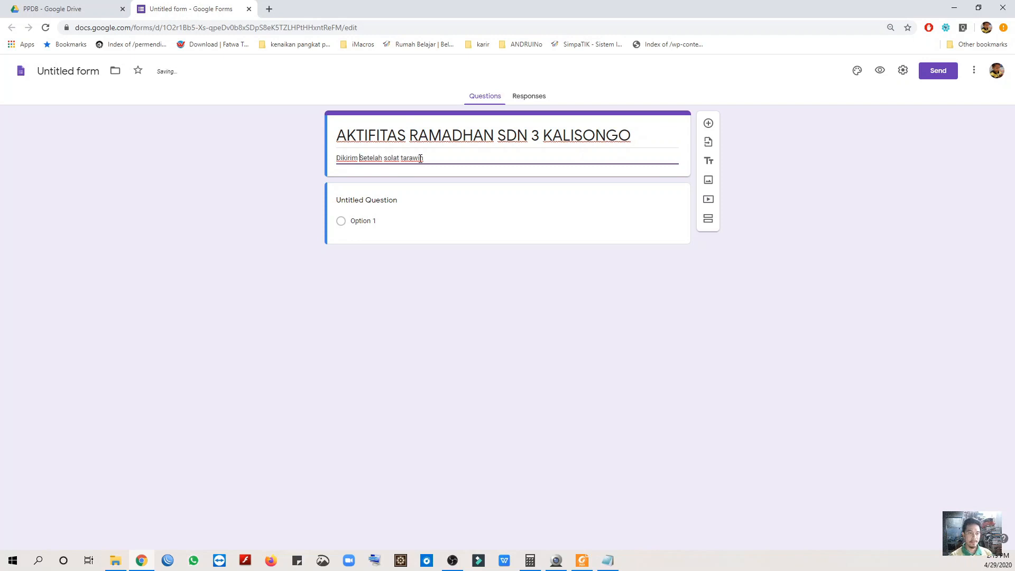
key(ctrl+shift+Left)
text(dikerjakan)
key(Right)
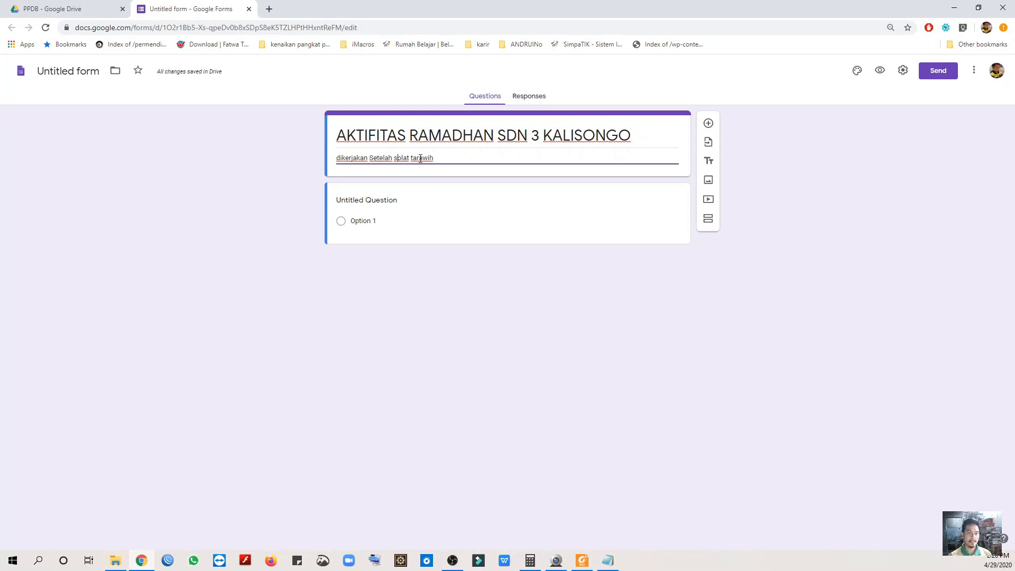
key(BackSpace)
text(S)
click(413, 158)
key(BackSpace)
text(T)
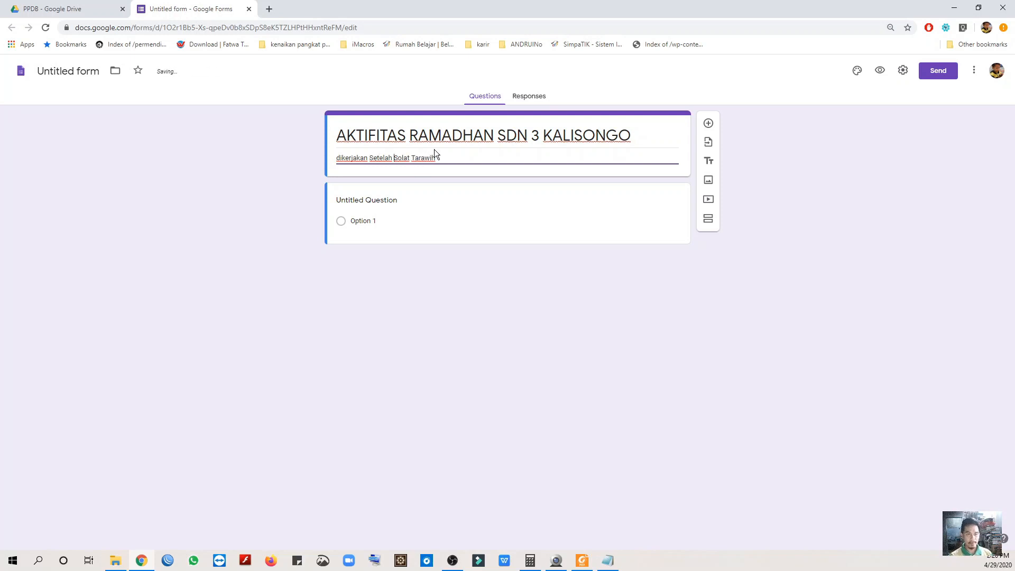
text(Setia)
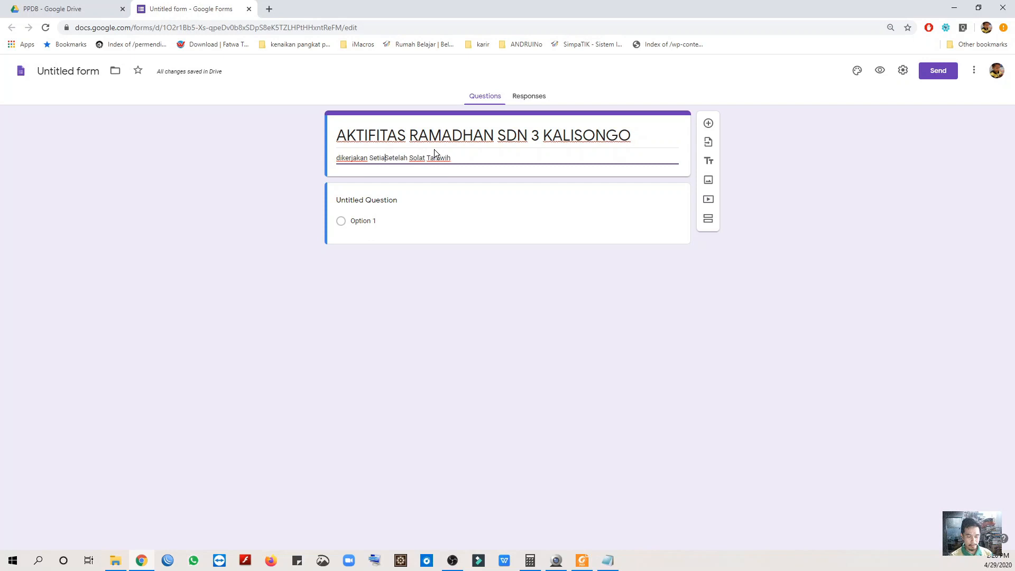
text(p Hari)
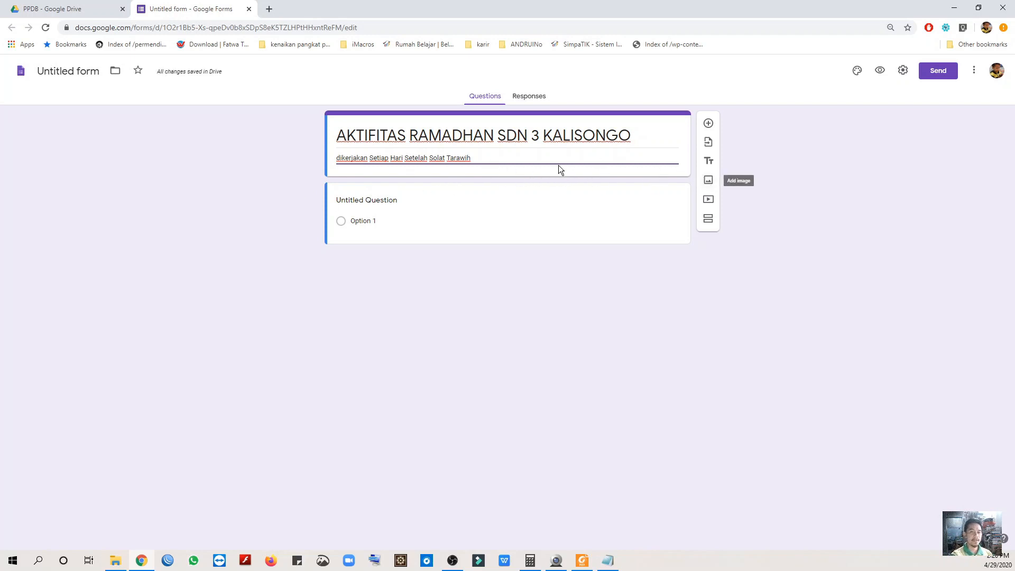
Step: Title the first question "Nama" and look over the available question types
click(377, 200)
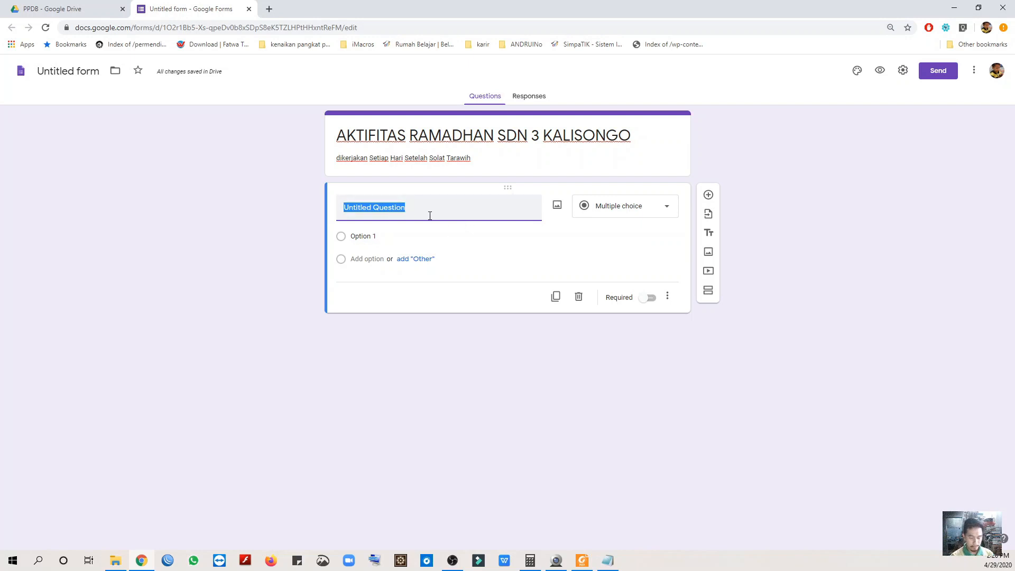
text(Nama)
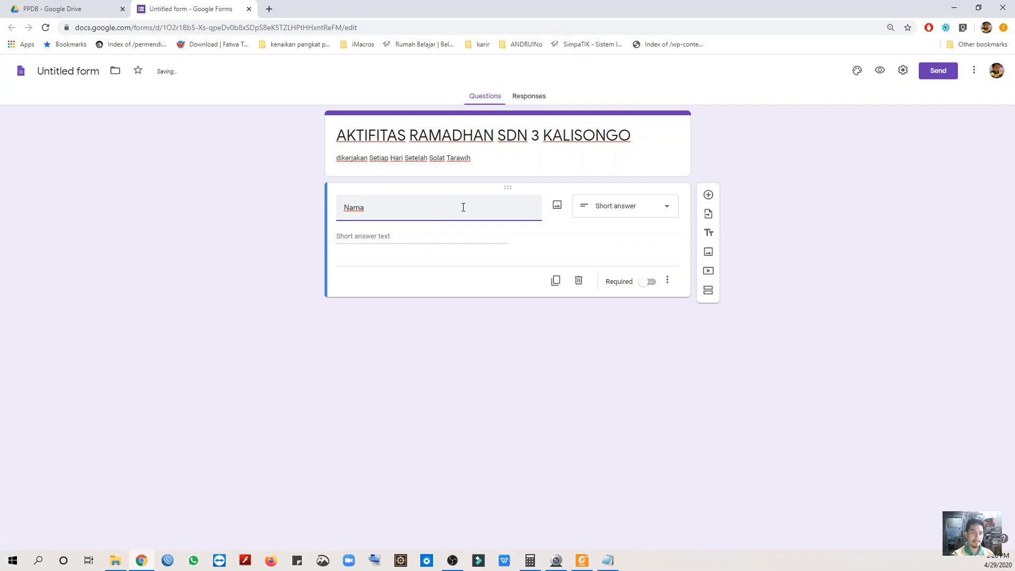
click(665, 208)
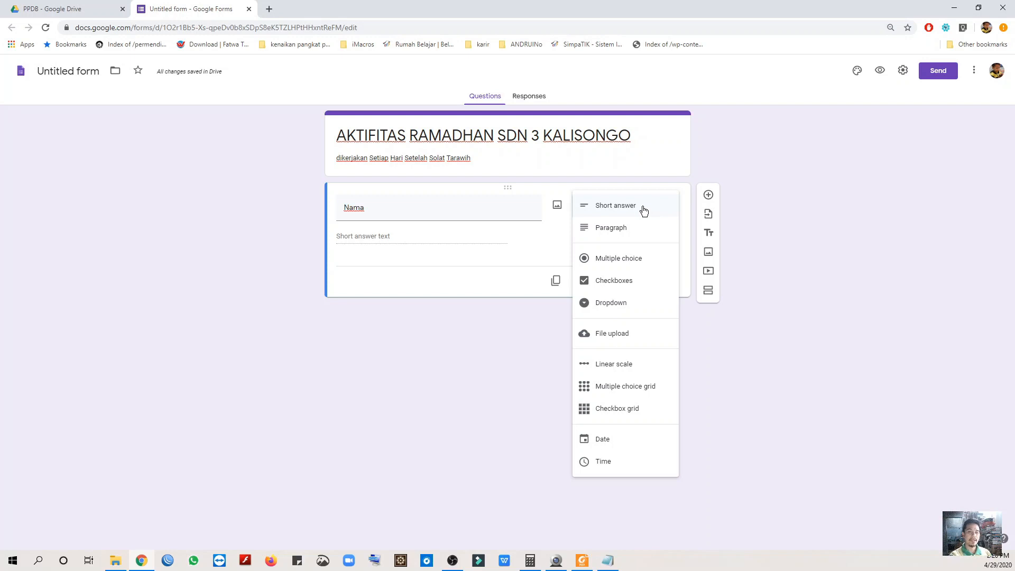
click(746, 207)
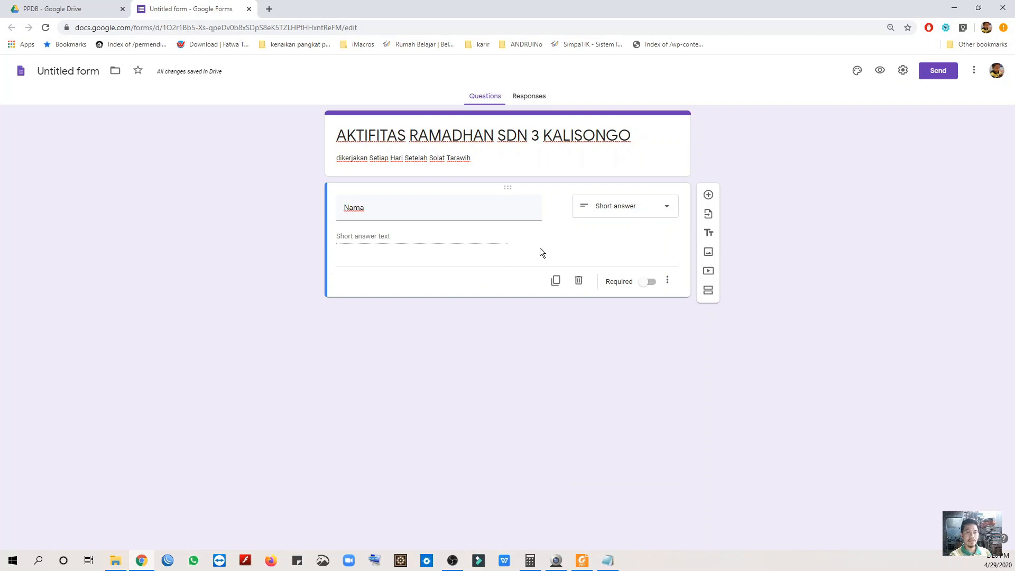
Step: Switch to File Explorer and open the "Absensi - SD NEGERI 3 KALISONGO" workbook dated 10/12/2019 from the 2020 folder
click(119, 561)
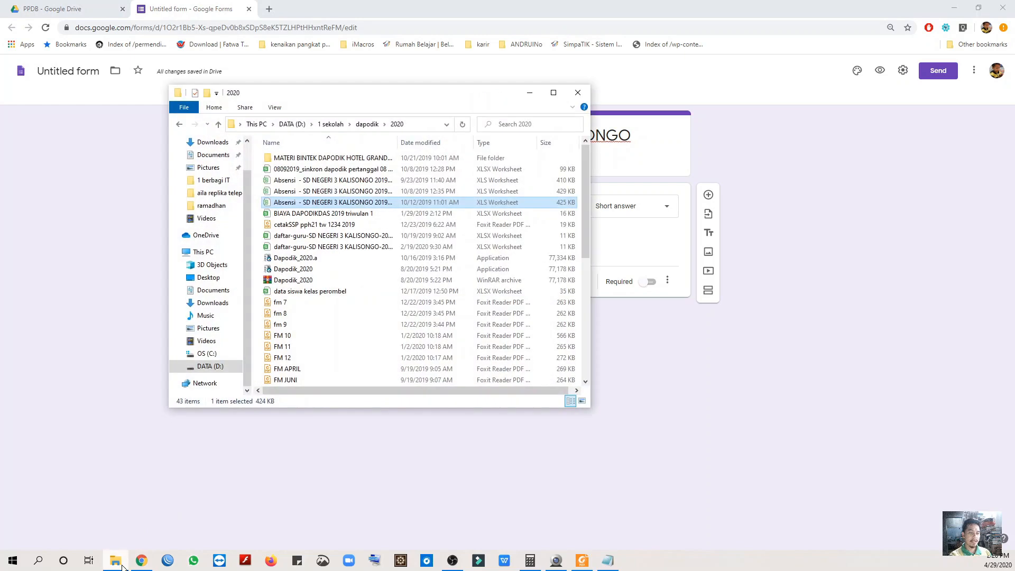
double_click(345, 203)
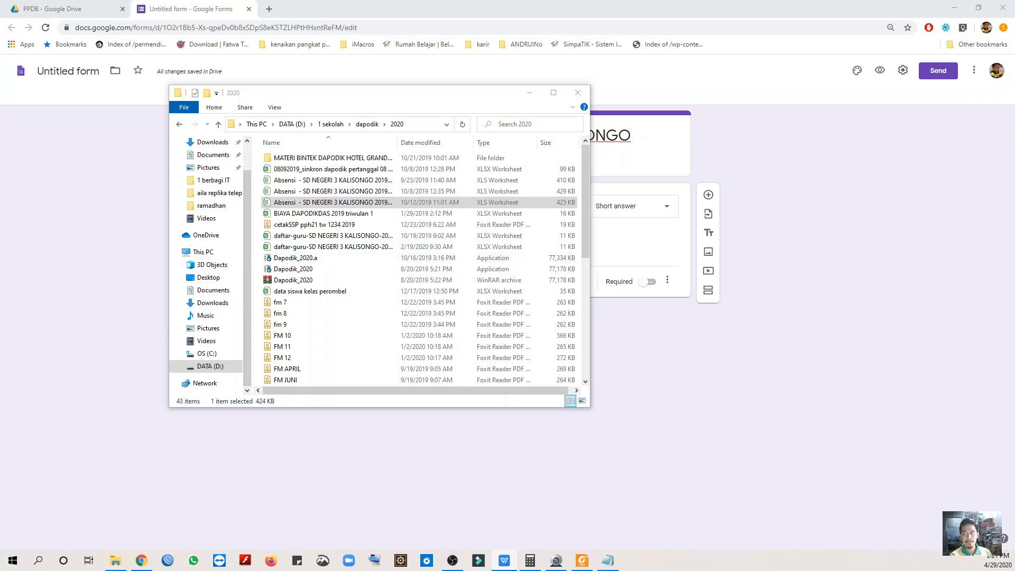
drag(899, 31, 496, 63)
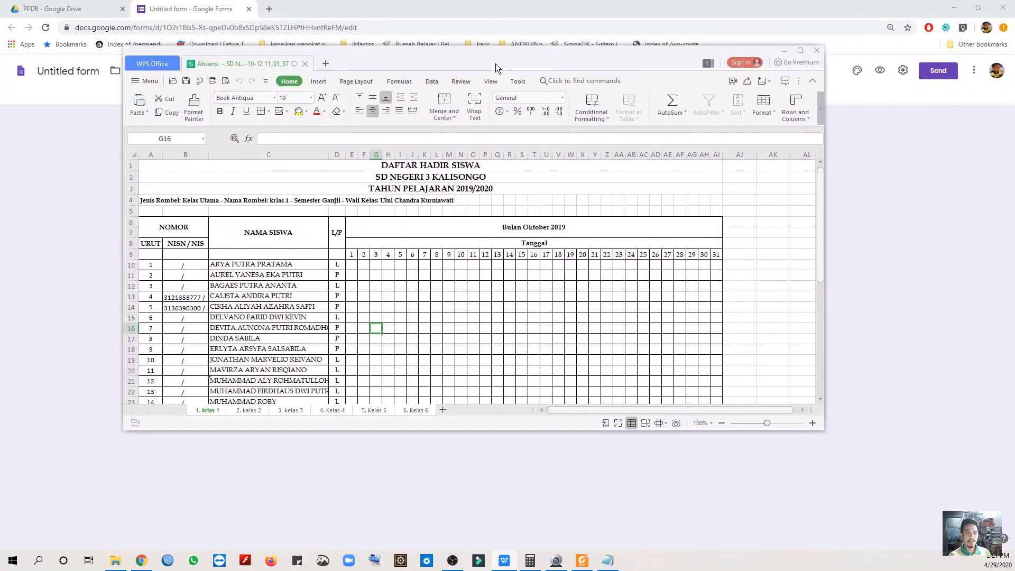
Step: Copy all the class 1 student names, cells C10 to C31 on the "1. kelas 1" sheet
scroll(246, 288, down, 2)
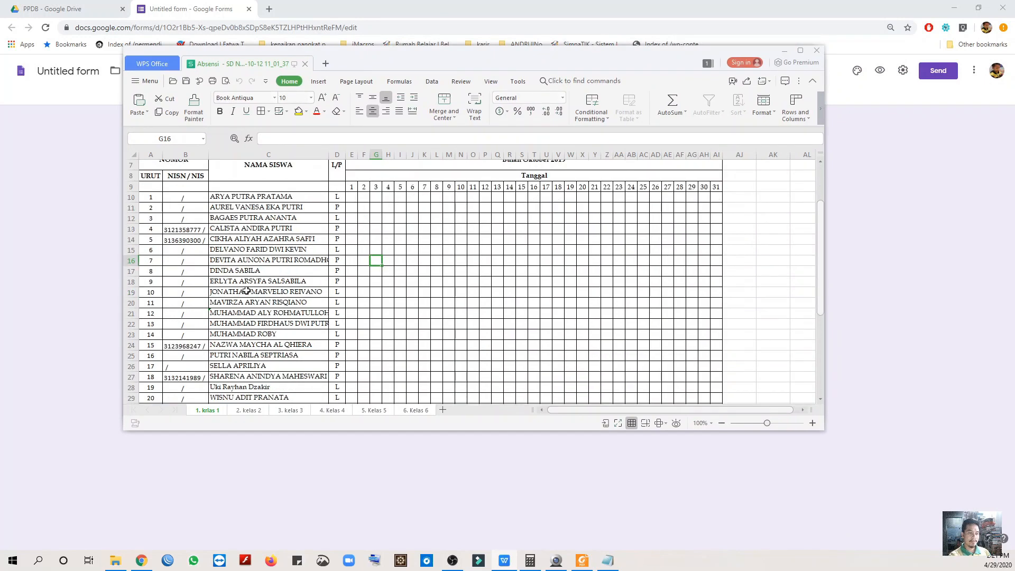
scroll(247, 290, down, 1)
scroll(246, 291, up, 1)
drag(227, 196, 256, 393)
scroll(270, 386, down, 1)
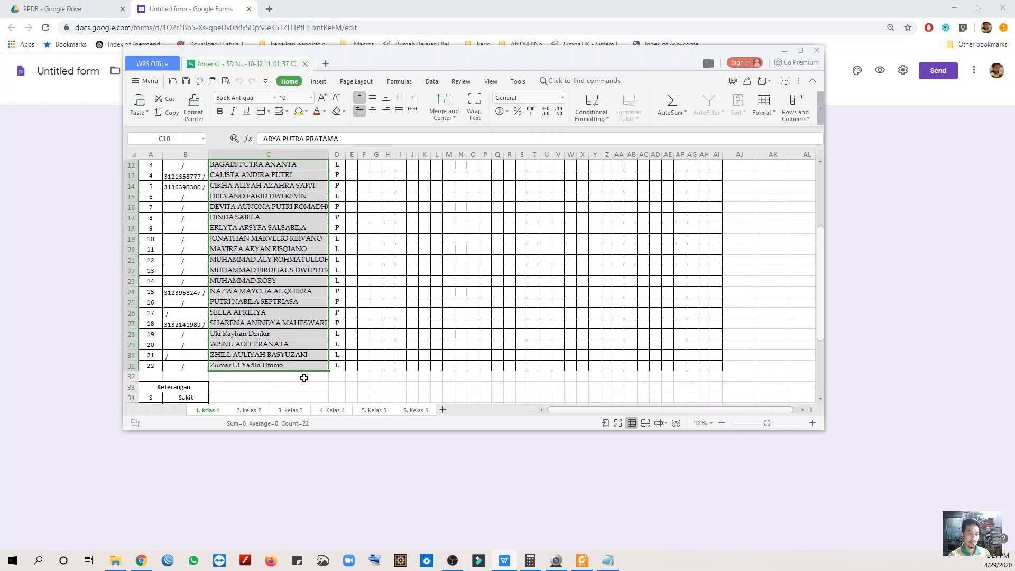
key(ctrl+c)
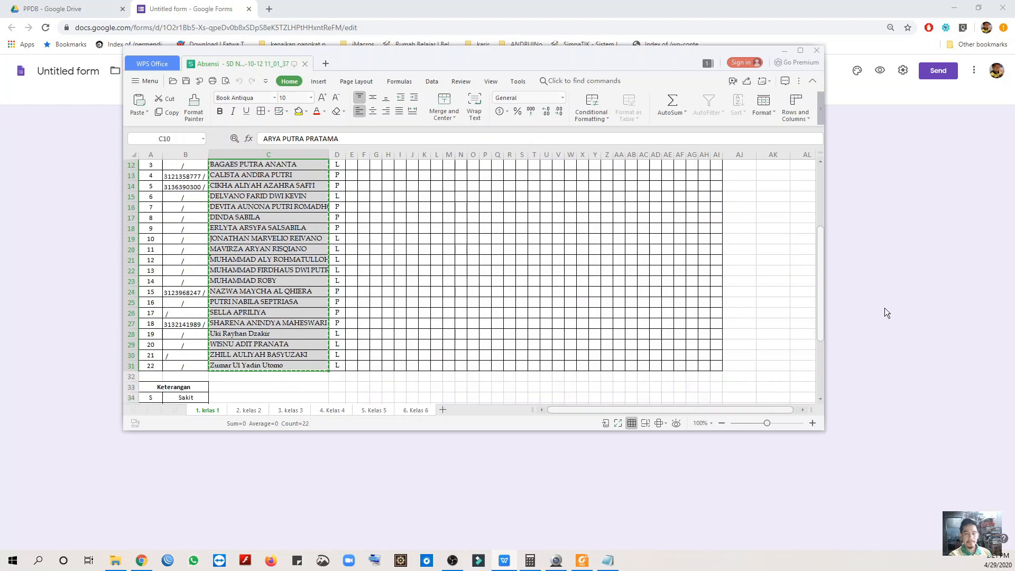
Step: Return to the form in the browser and change the "Nama" question's type to Dropdown
click(884, 308)
click(382, 207)
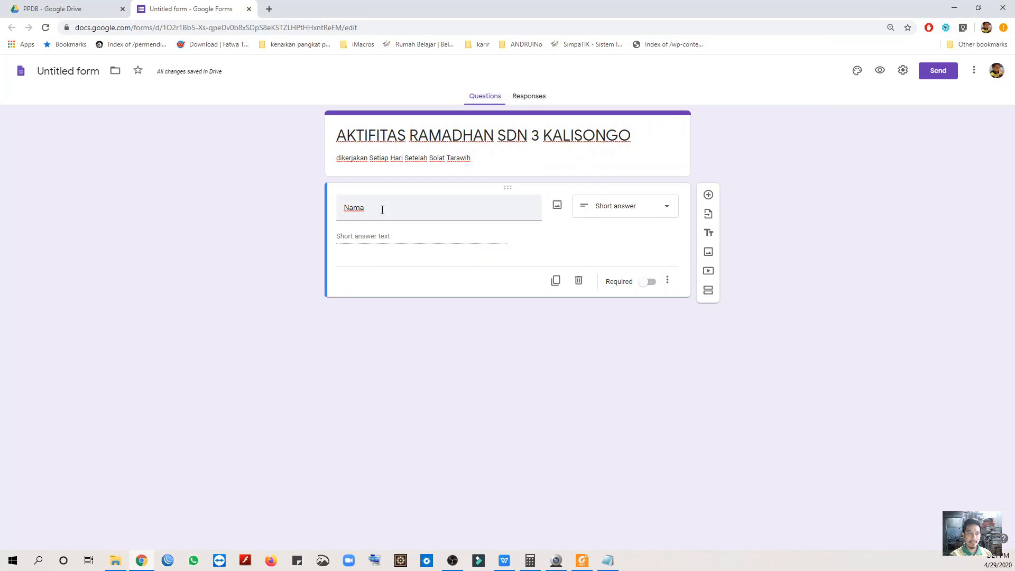
key(ctrl+plus)
key(ctrl+plus)
double_click(333, 274)
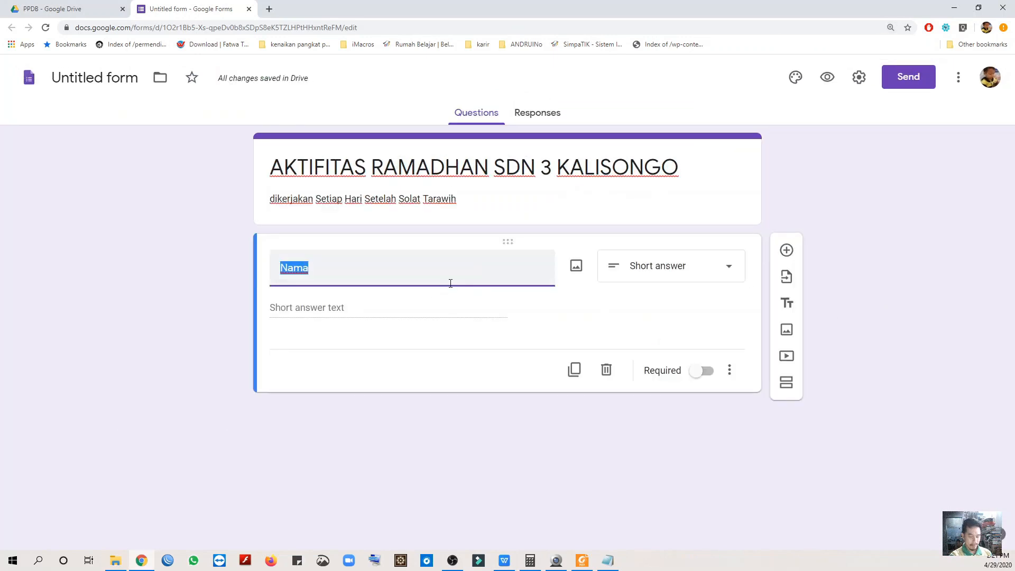
click(334, 309)
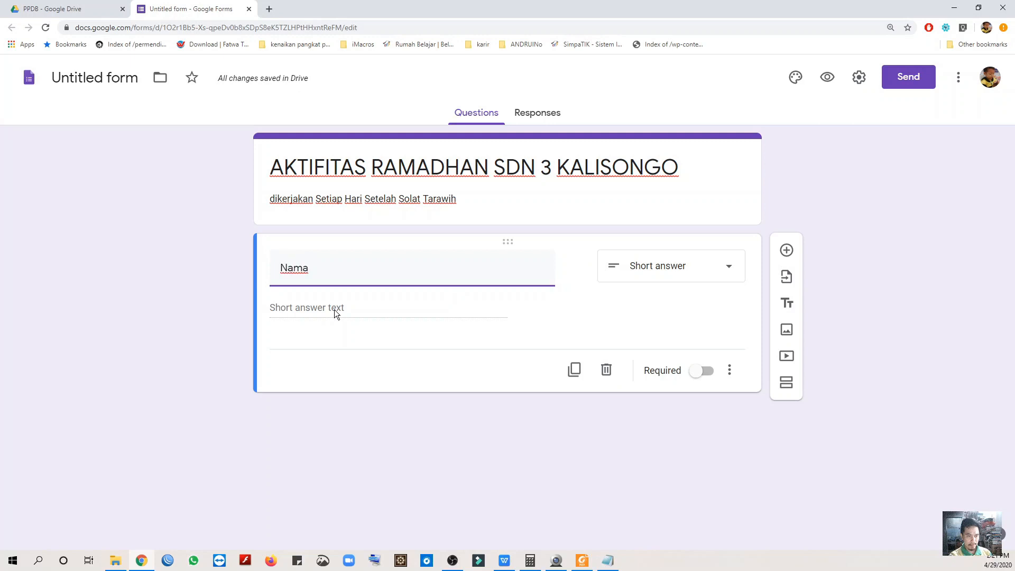
click(686, 279)
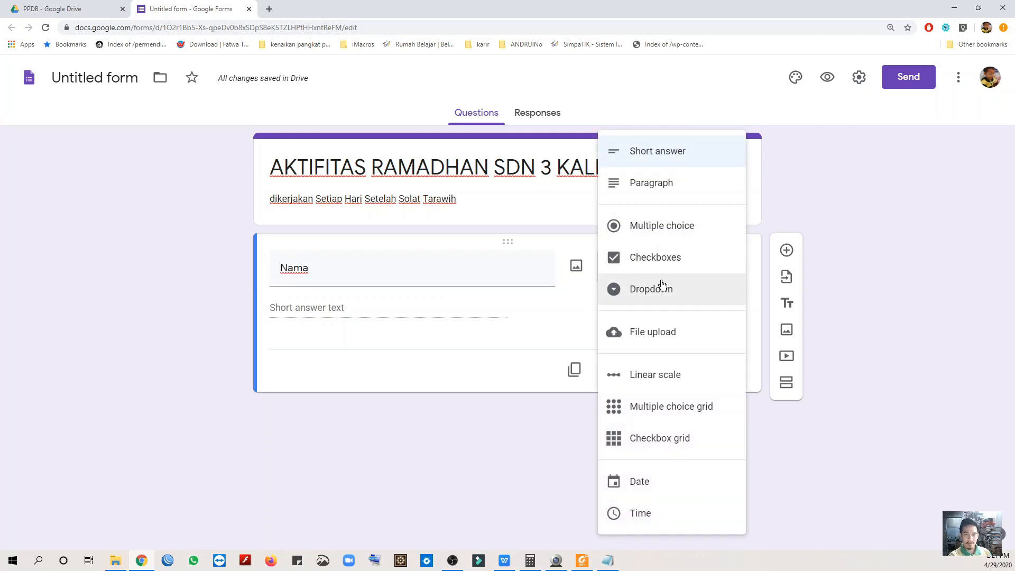
click(659, 296)
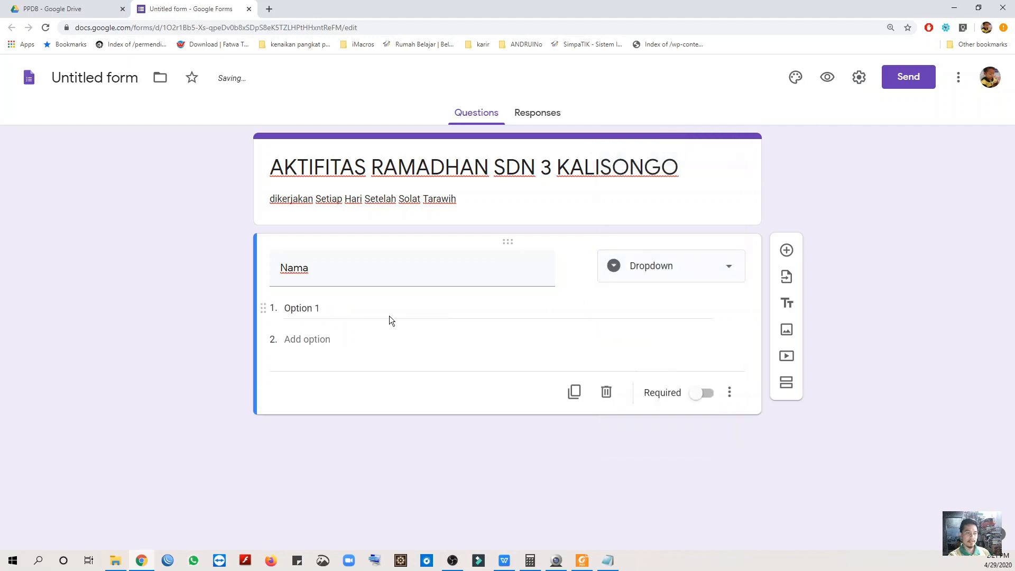
Step: Paste the copied class 1 student names as the options of the "Nama" dropdown question and check the resulting list
click(331, 314)
key(ctrl+v)
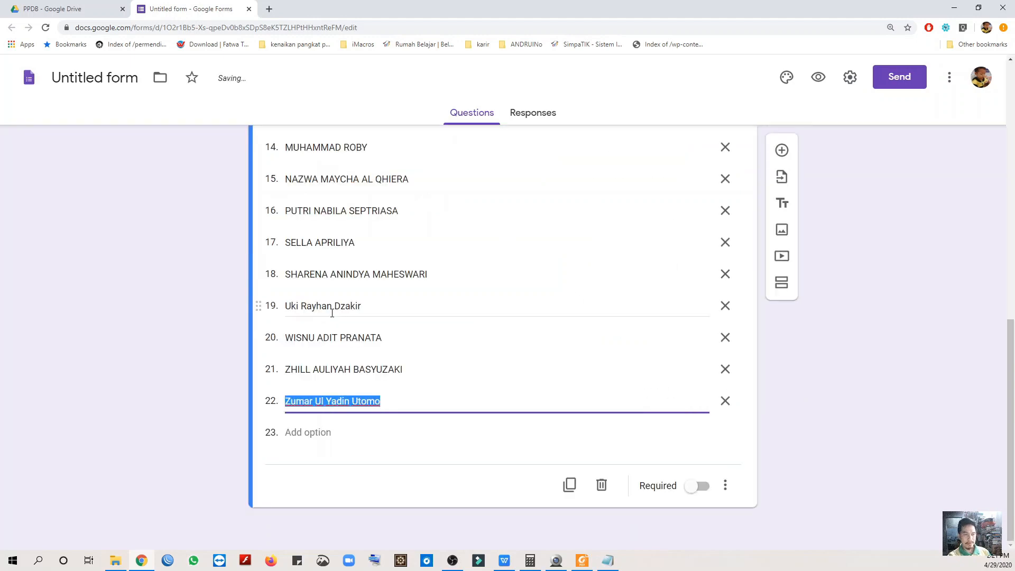
scroll(385, 333, up, 6)
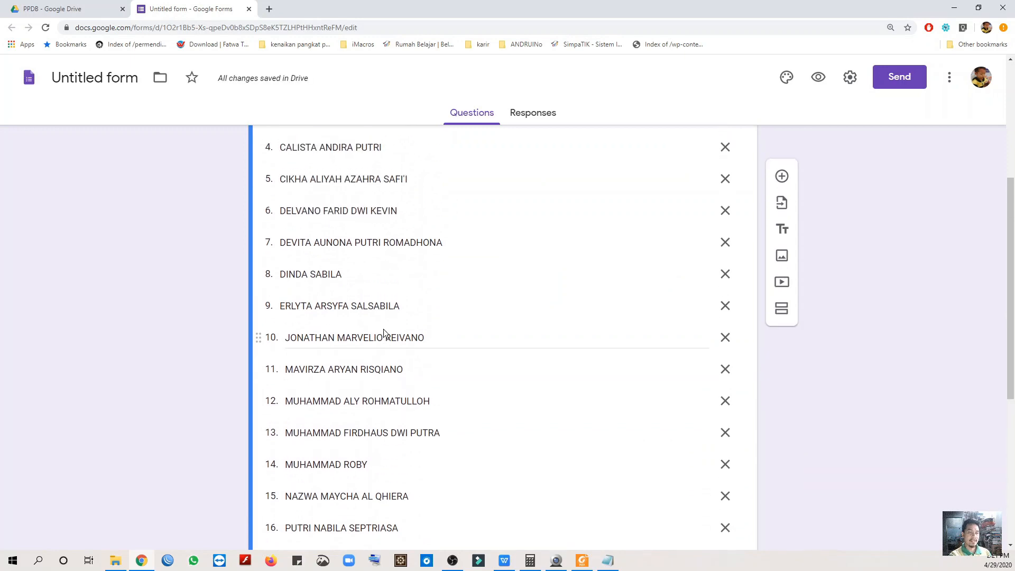
scroll(384, 330, up, 4)
scroll(385, 331, down, 5)
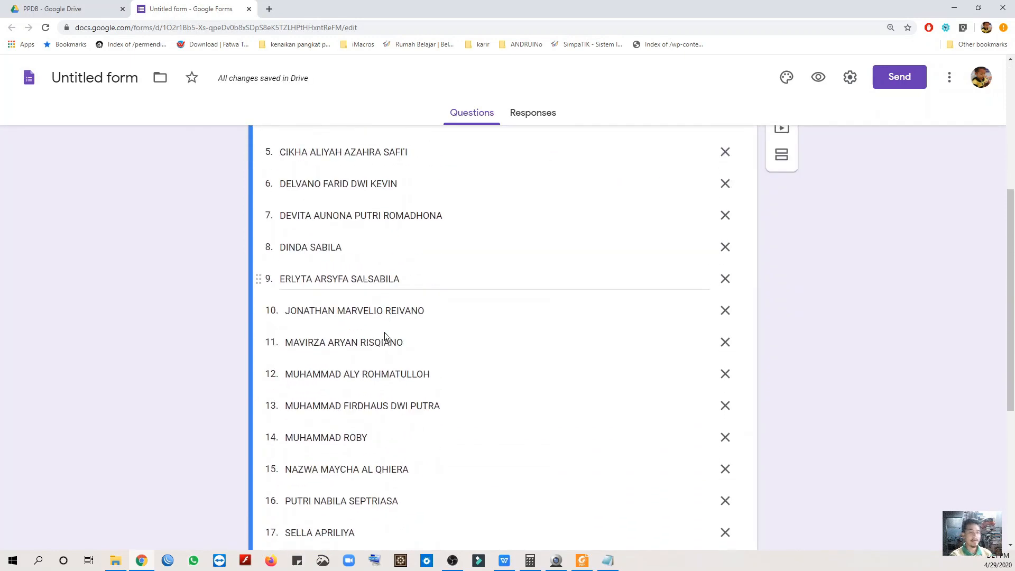
scroll(385, 334, down, 5)
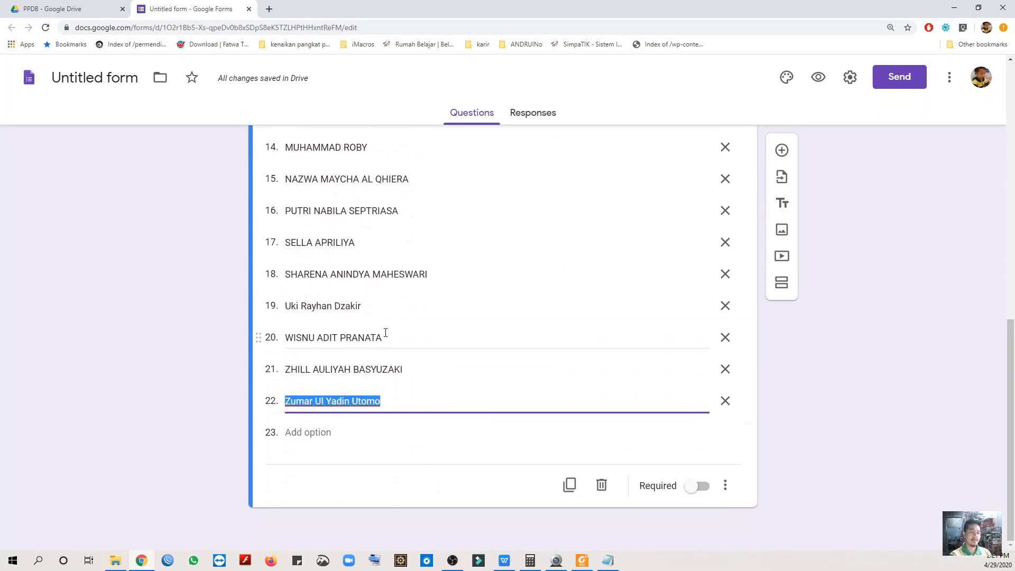
click(548, 445)
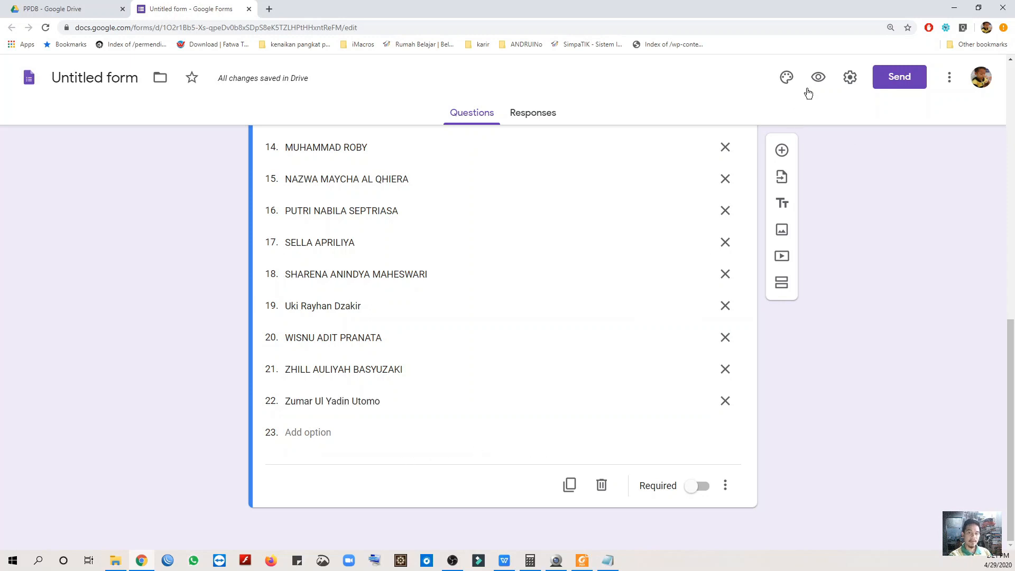
Step: Preview the form, look through the names in the "Nama" dropdown and close the preview
click(818, 78)
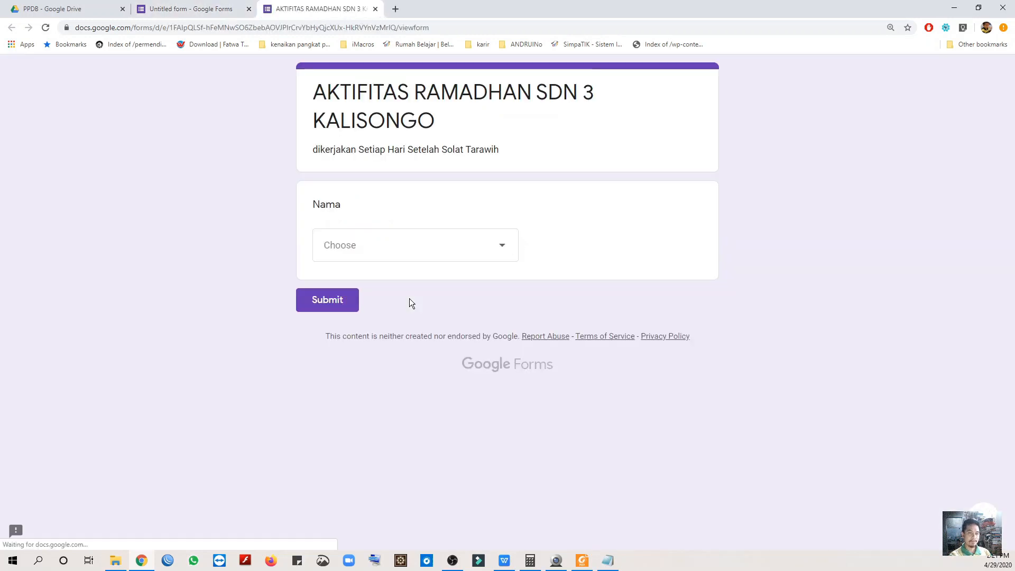
click(503, 251)
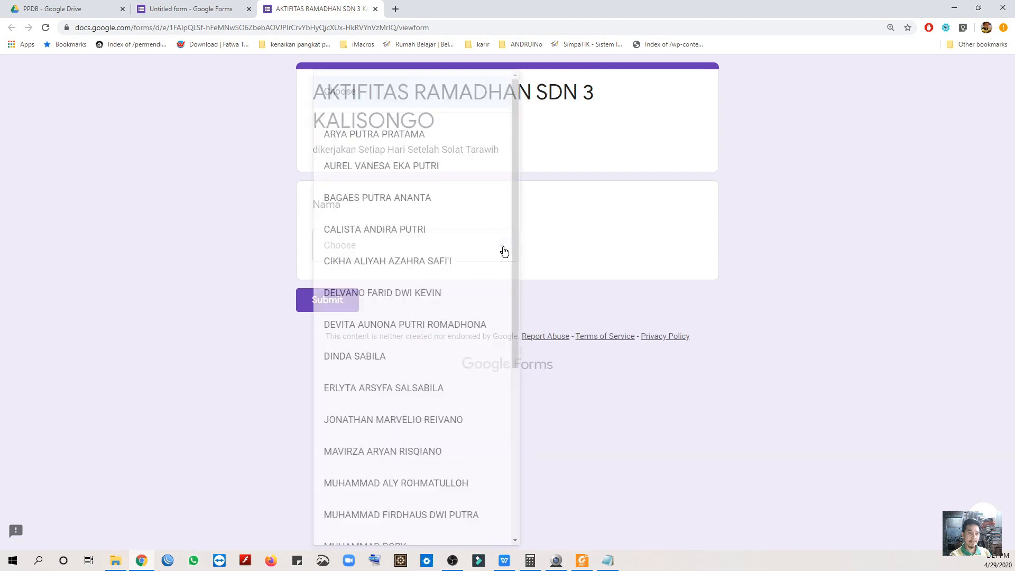
scroll(411, 294, down, 2)
scroll(411, 294, up, 2)
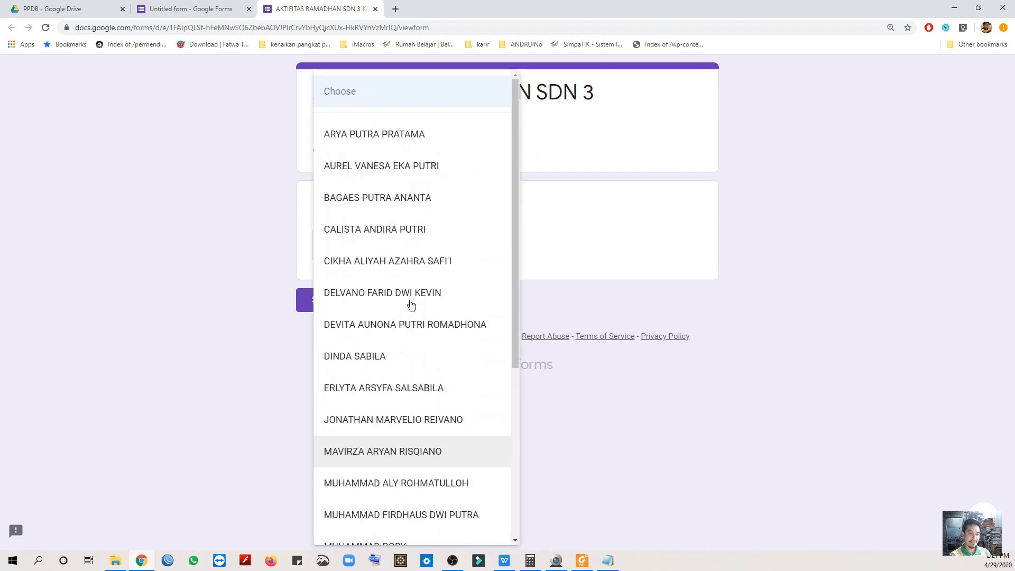
click(590, 244)
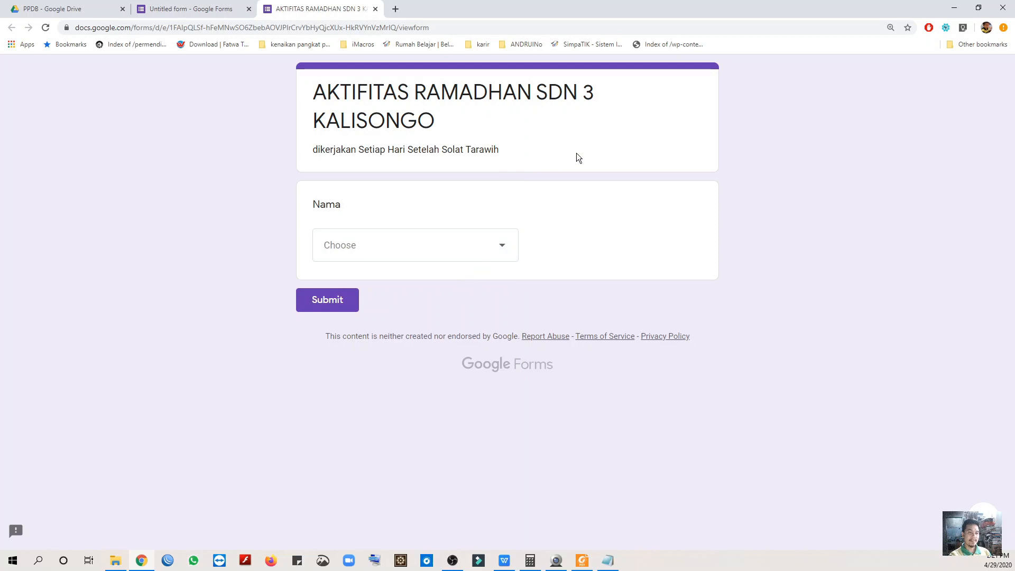
click(376, 9)
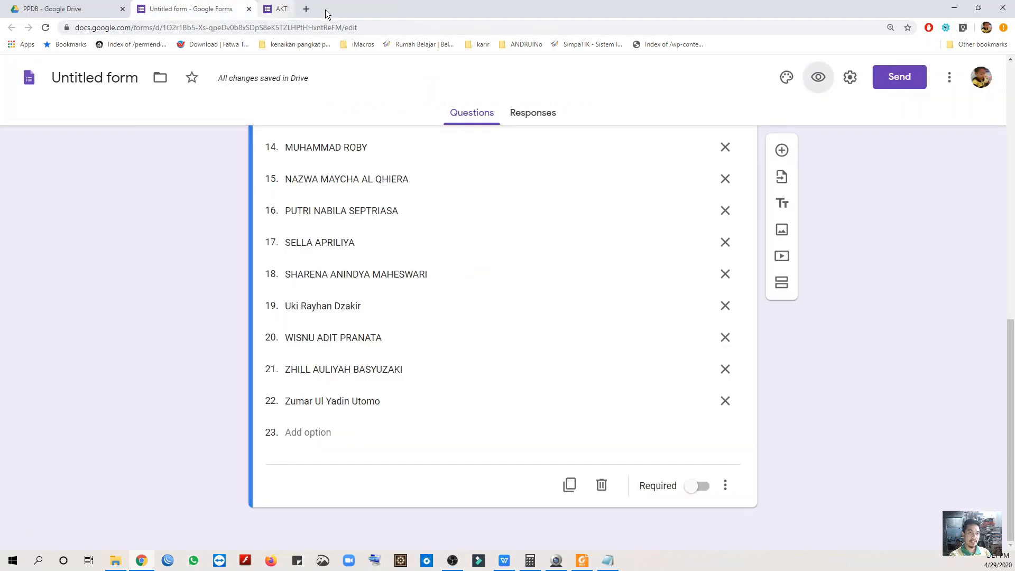
Step: Change the "Nama" question's type to Multiple choice
scroll(672, 212, up, 9)
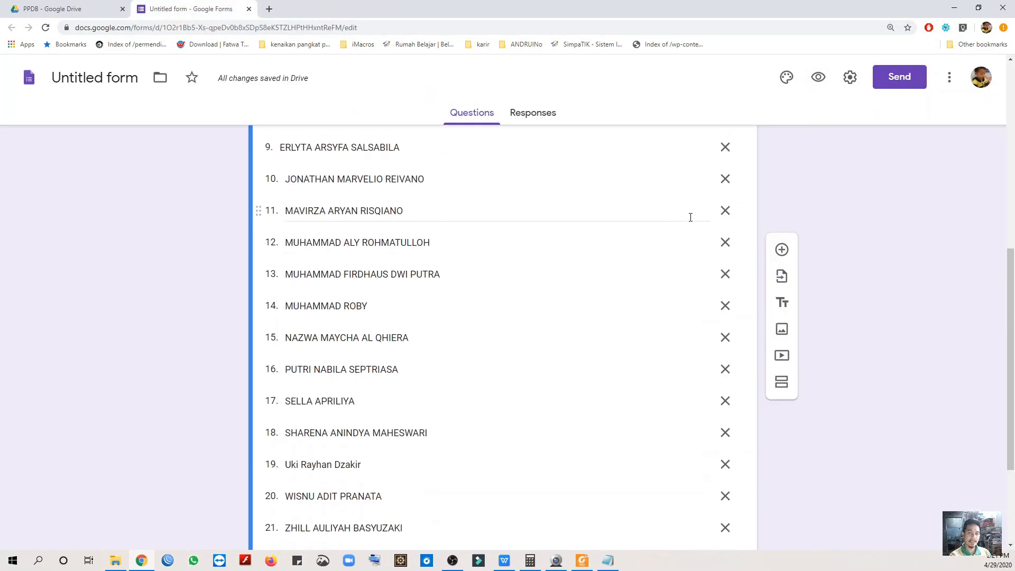
scroll(693, 222, up, 2)
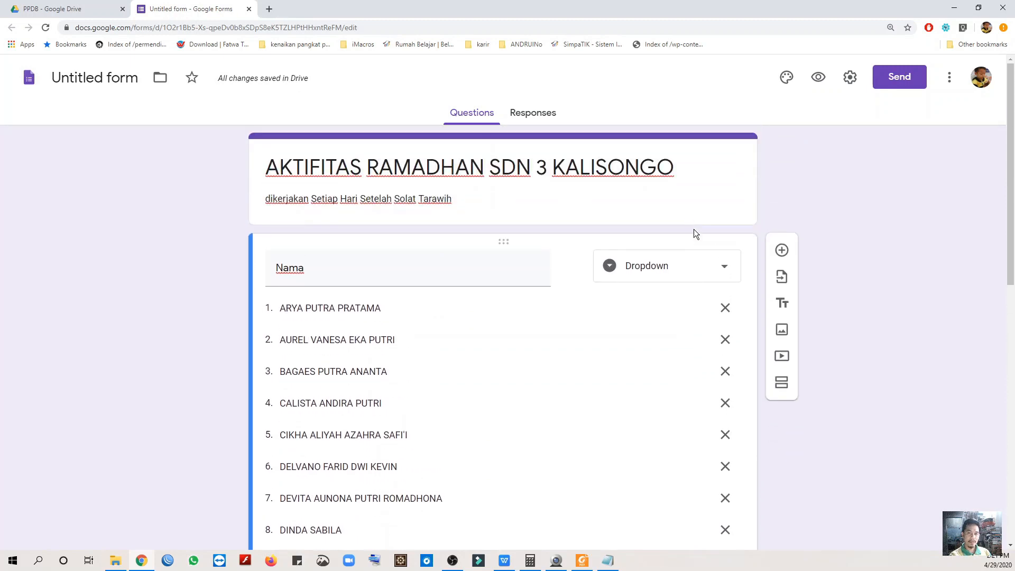
click(720, 267)
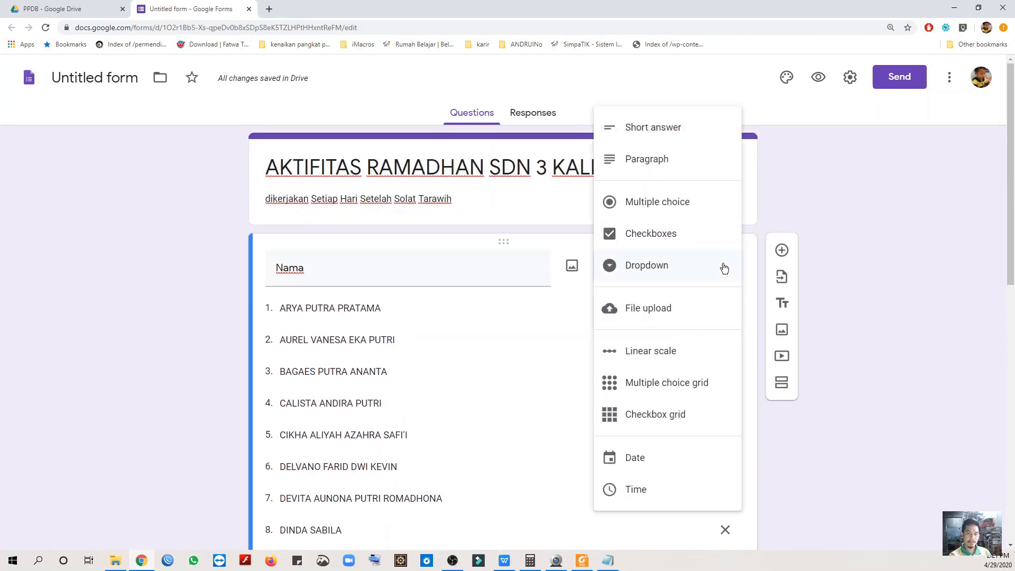
click(665, 204)
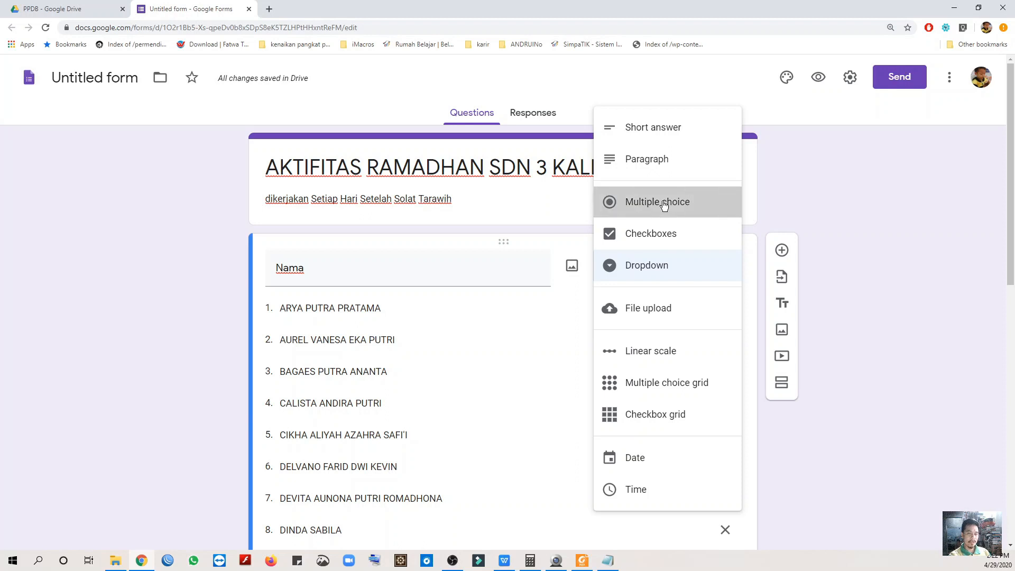
Step: Preview the form to examine the student names laid out as multiple choice, and close the preview
click(819, 86)
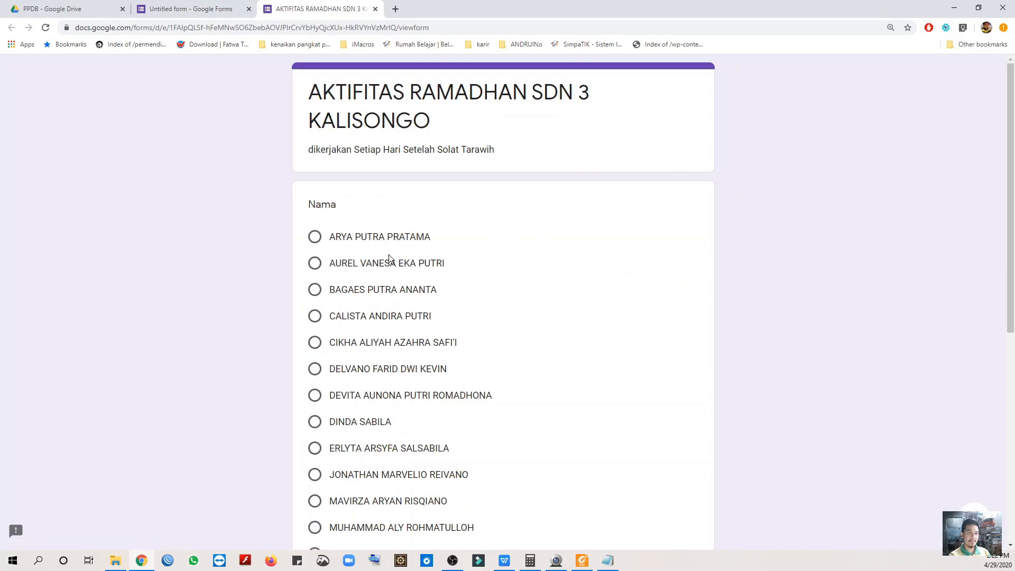
scroll(388, 255, down, 7)
scroll(383, 286, up, 4)
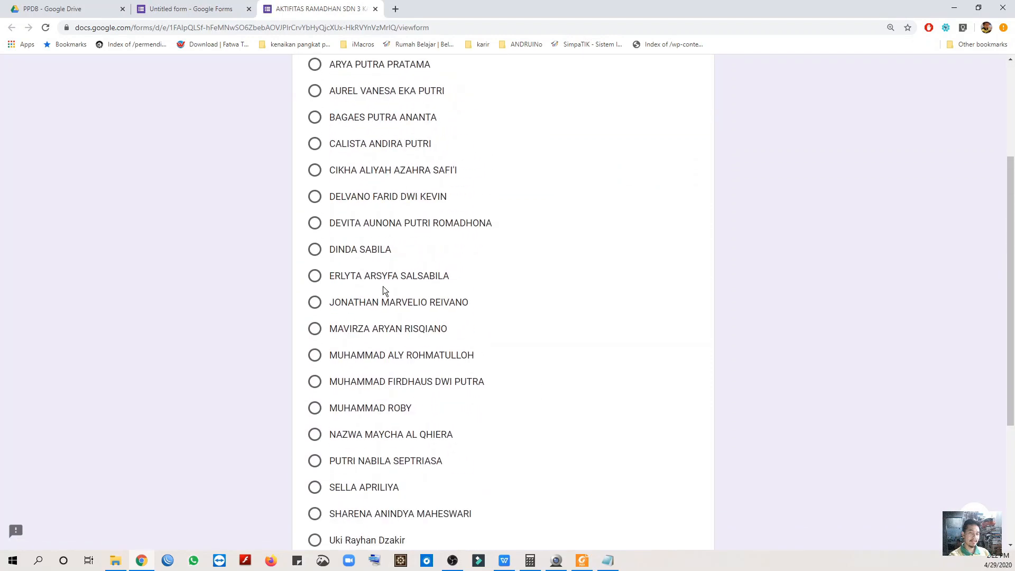
scroll(383, 287, up, 3)
scroll(385, 290, down, 7)
scroll(384, 293, up, 7)
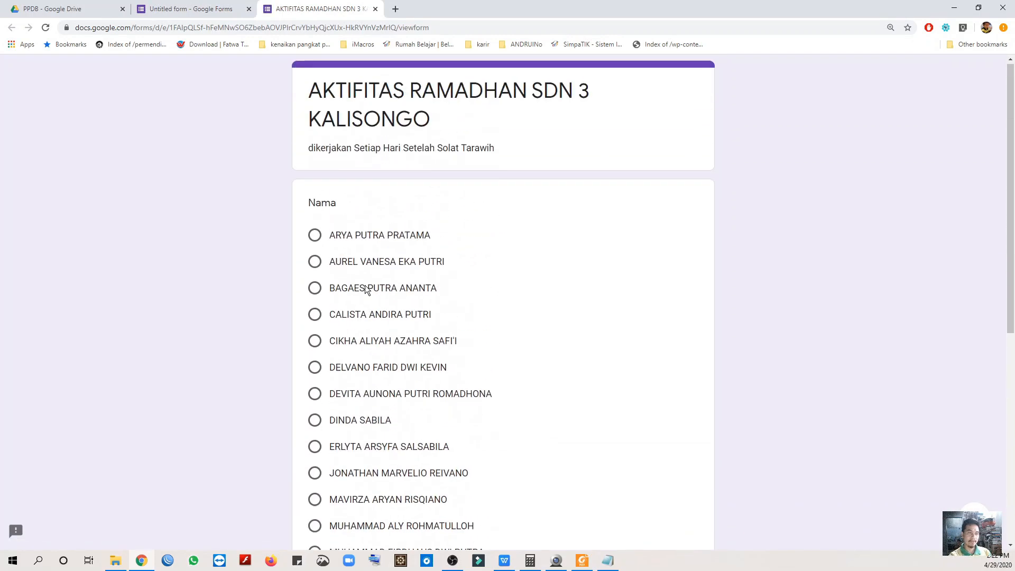
click(375, 9)
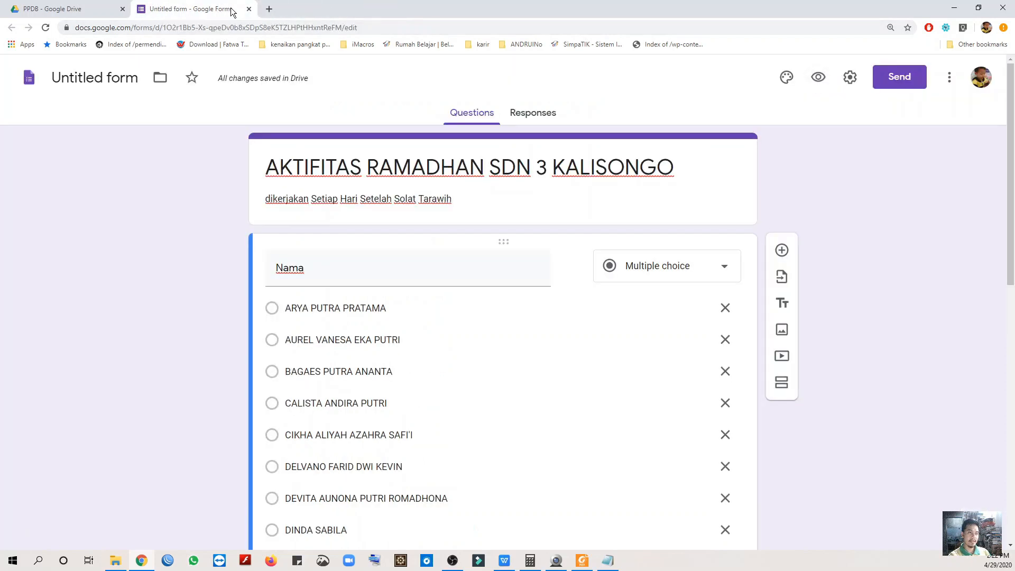
Step: Set the "Nama" question's type back to Dropdown and make the question required
click(723, 266)
click(610, 292)
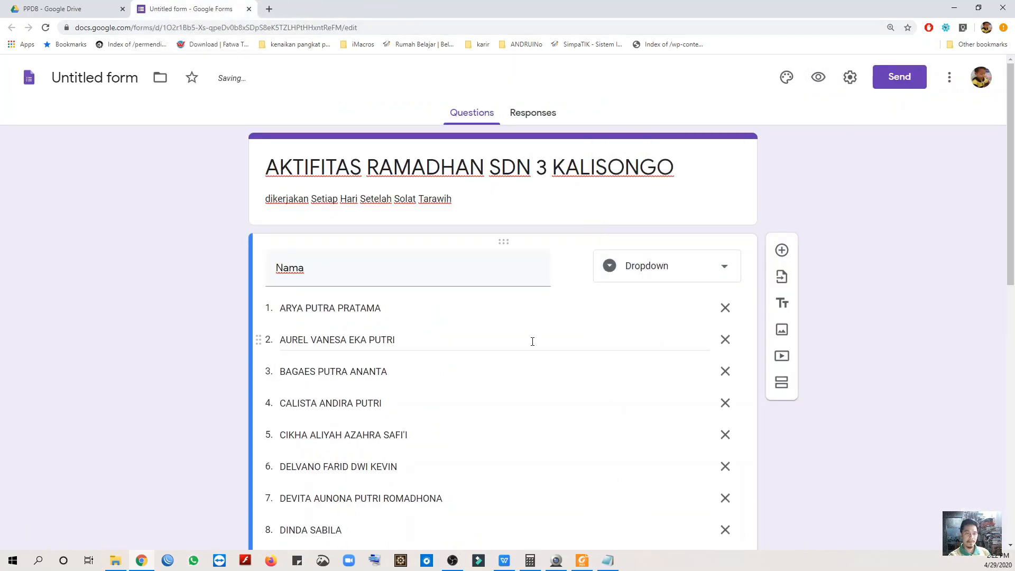
scroll(533, 341, down, 10)
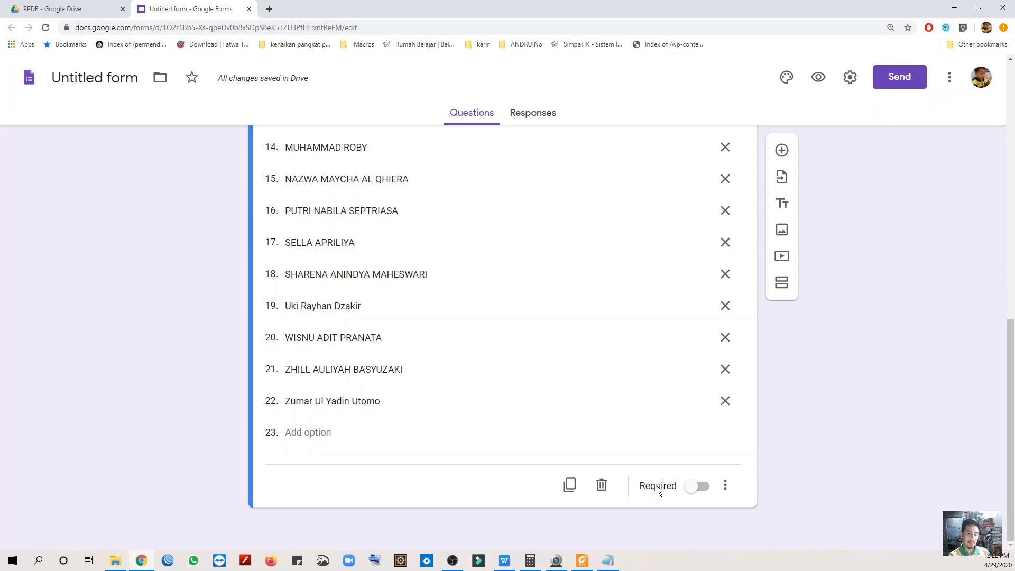
click(692, 486)
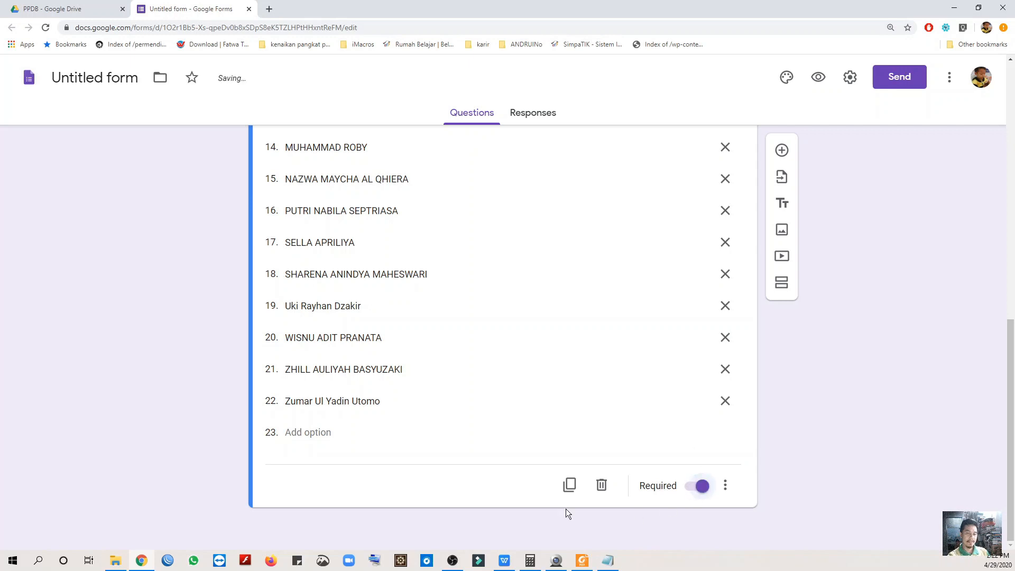
Step: Add a new question below the "Nama" question and title it "Ramadhan Hari Ke -"
scroll(653, 383, up, 5)
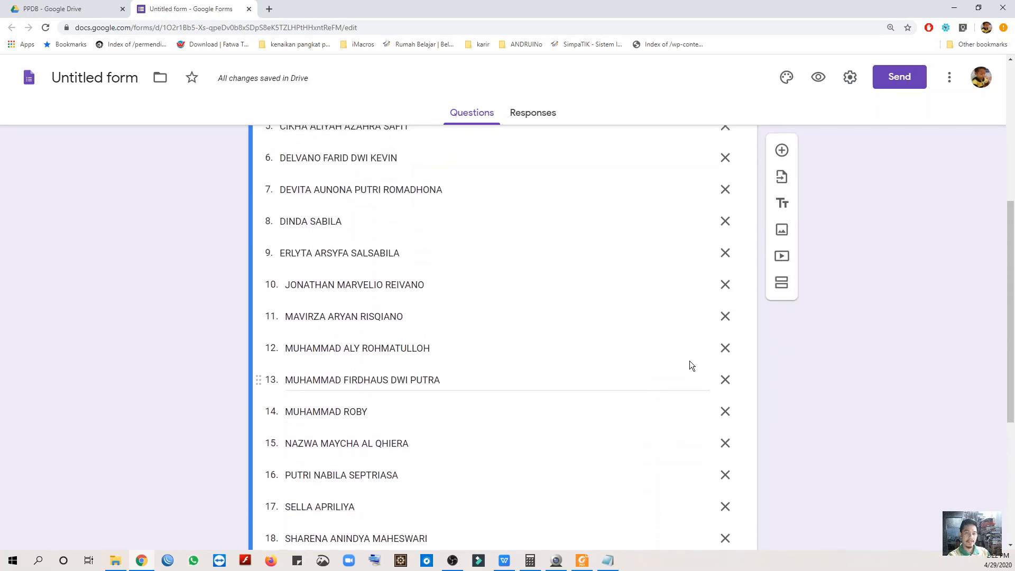
scroll(698, 379, down, 5)
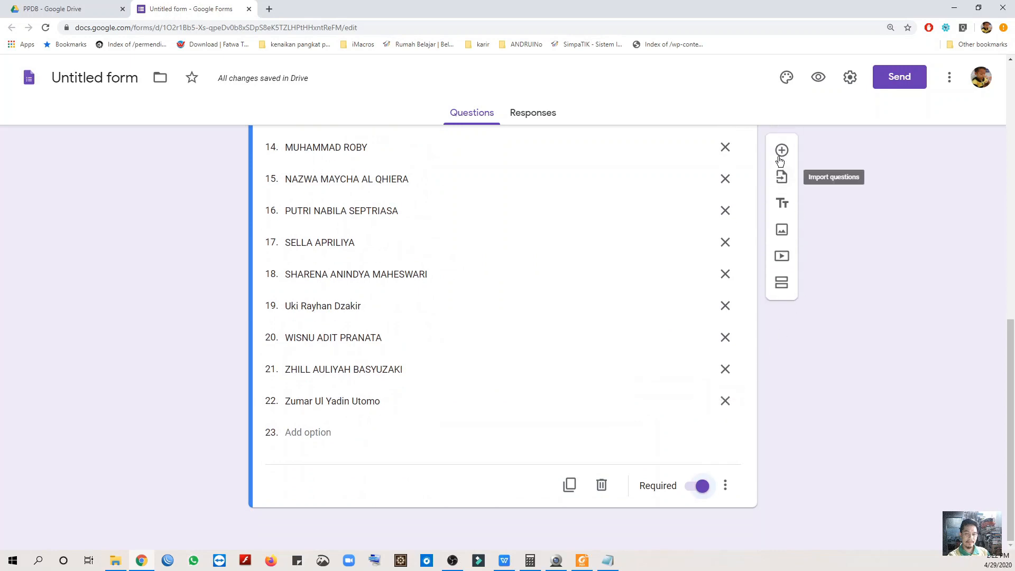
click(782, 152)
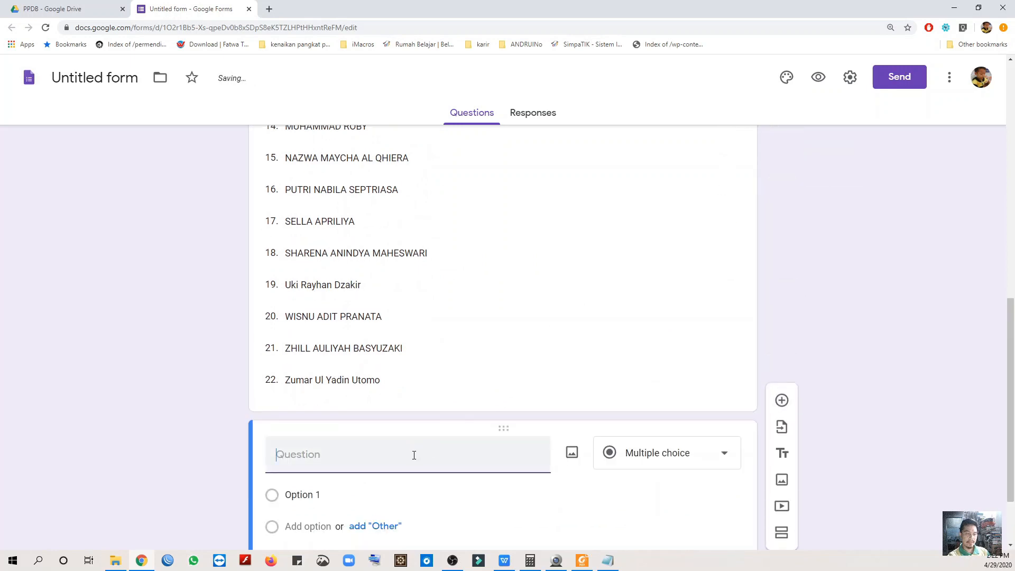
text(Ra)
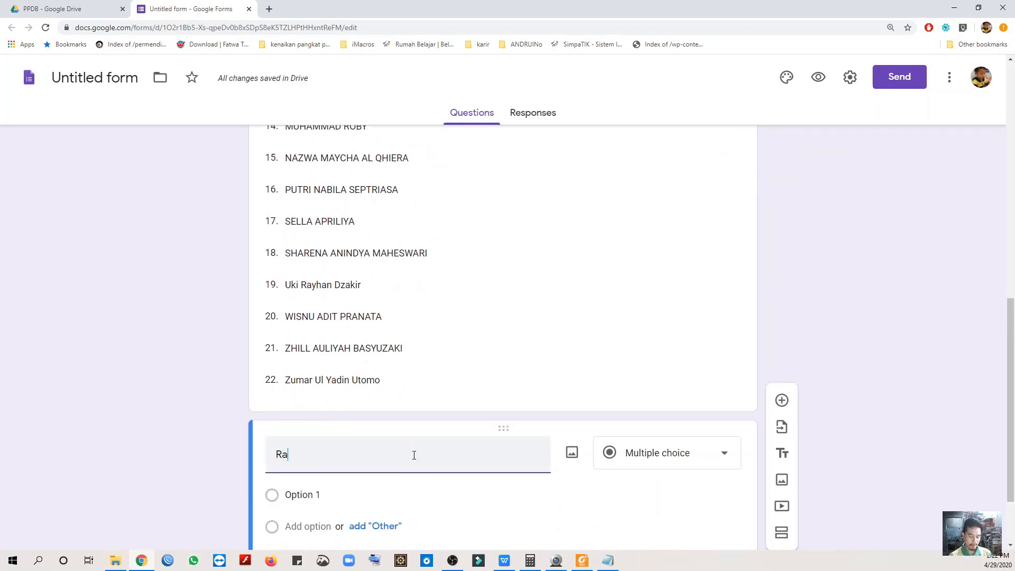
text(mashan)
key(BackSpace)
key(BackSpace)
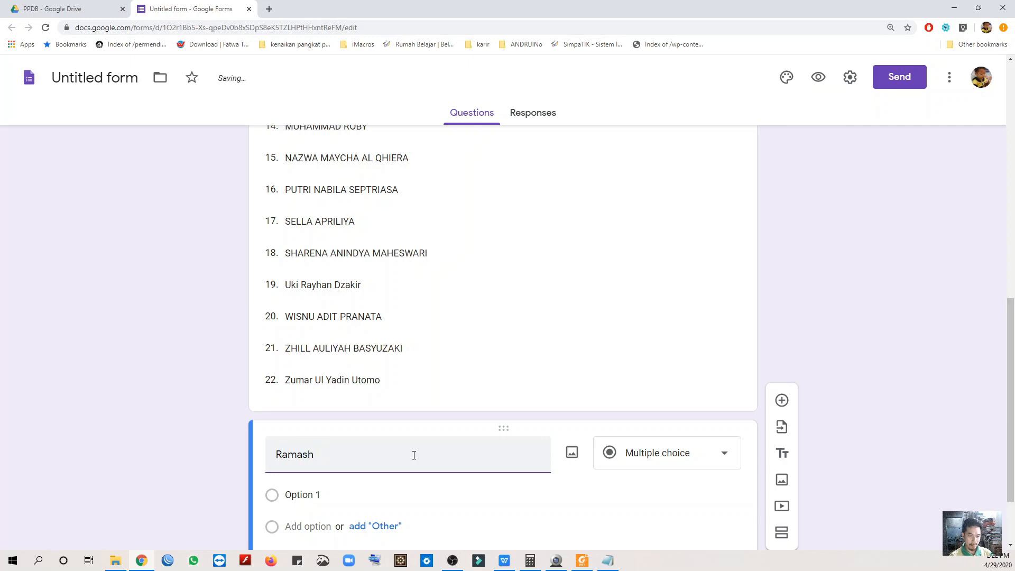
text(an Hari Ke -)
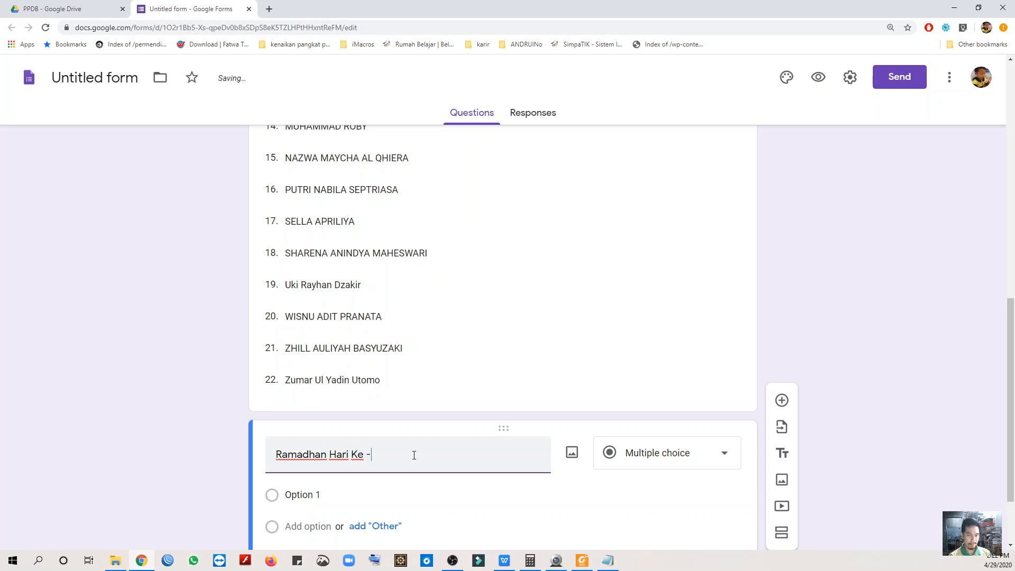
scroll(455, 469, down, 2)
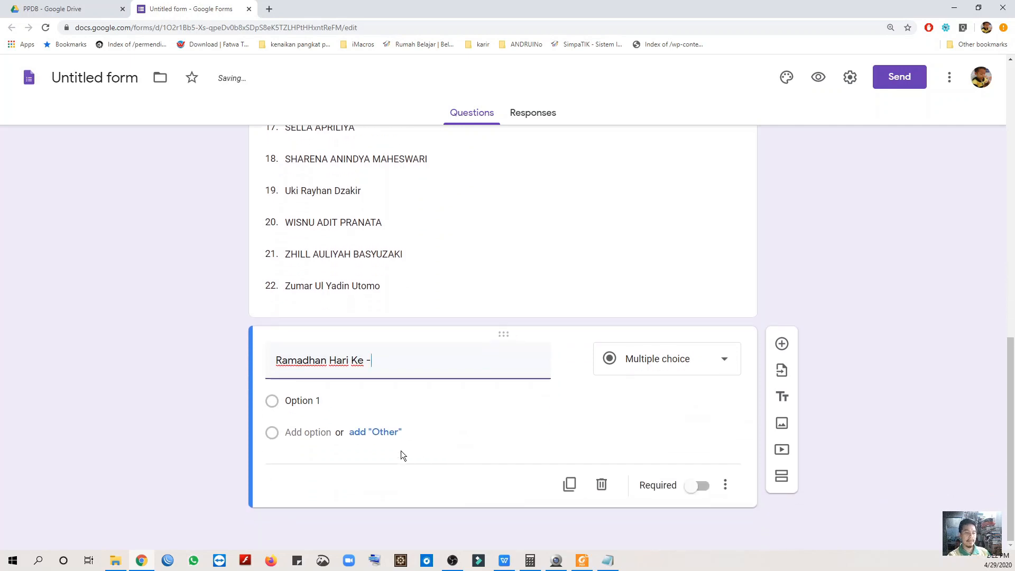
Step: Select the new question's first option for replacement, switch to the attendance workbook in WPS Office and add a blank sheet
click(289, 402)
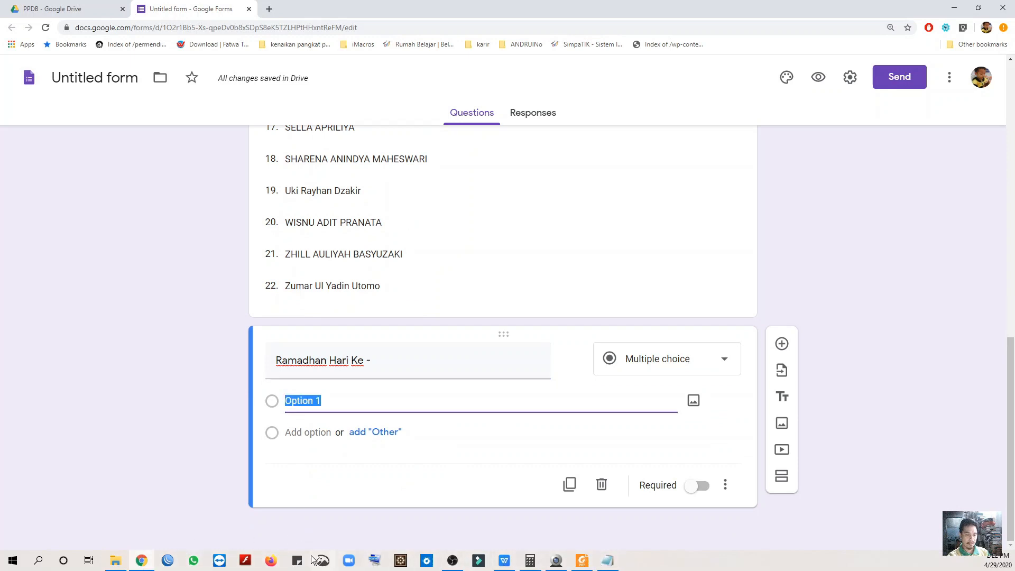
key(alt+Tab)
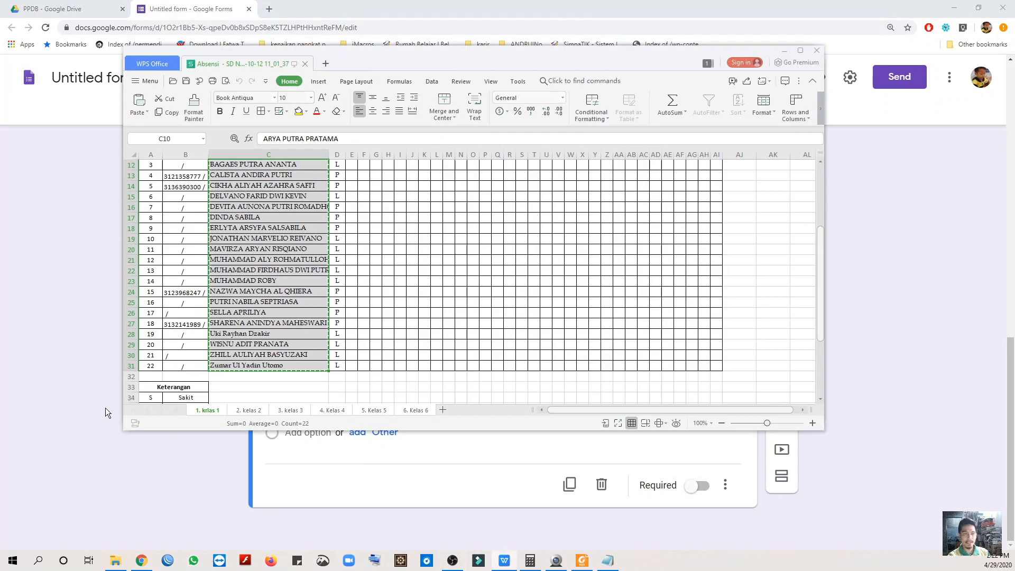
click(442, 410)
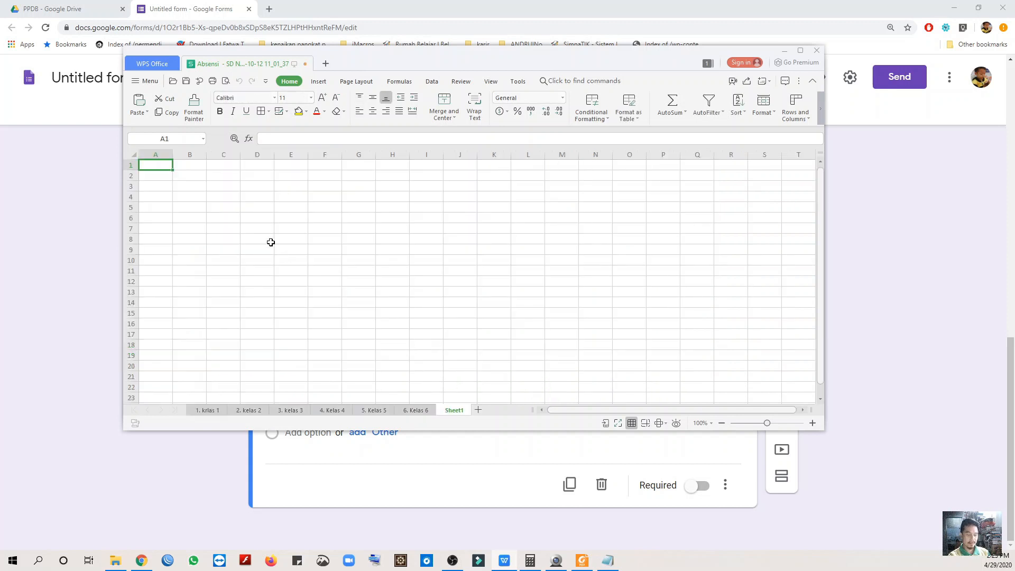
Step: Fill cells A1 to A30 of the blank sheet with the numbers 1 to 30, copy them and return to the form in the browser
text(1)
key(Return)
text(2)
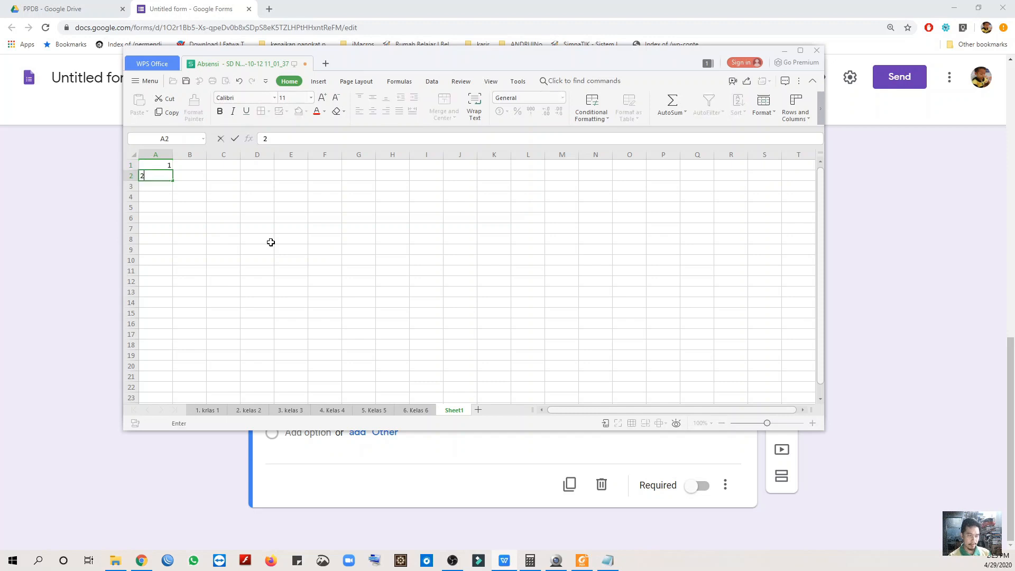
key(Up)
key(shift+Down)
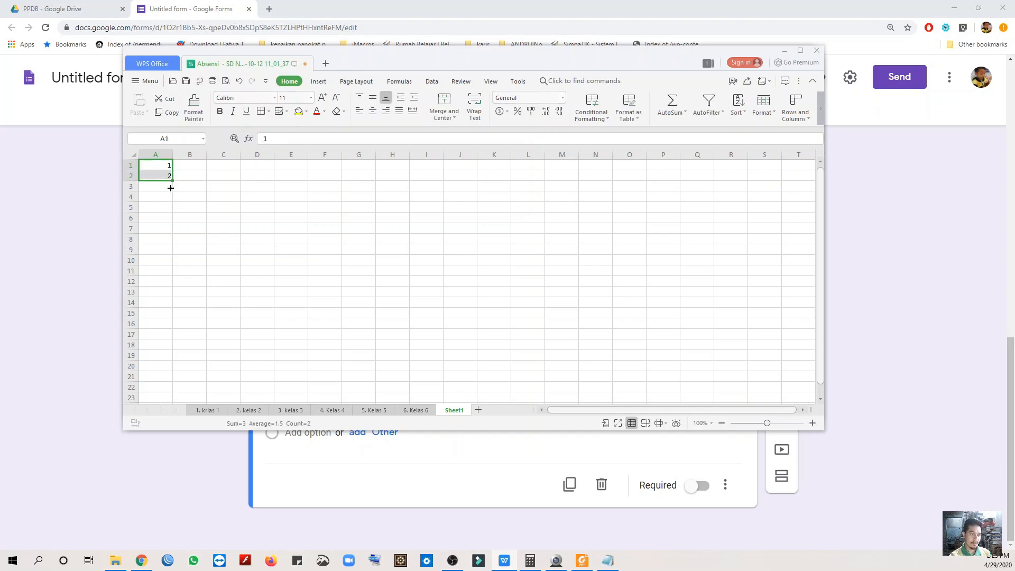
drag(171, 187, 165, 357)
key(ctrl+c)
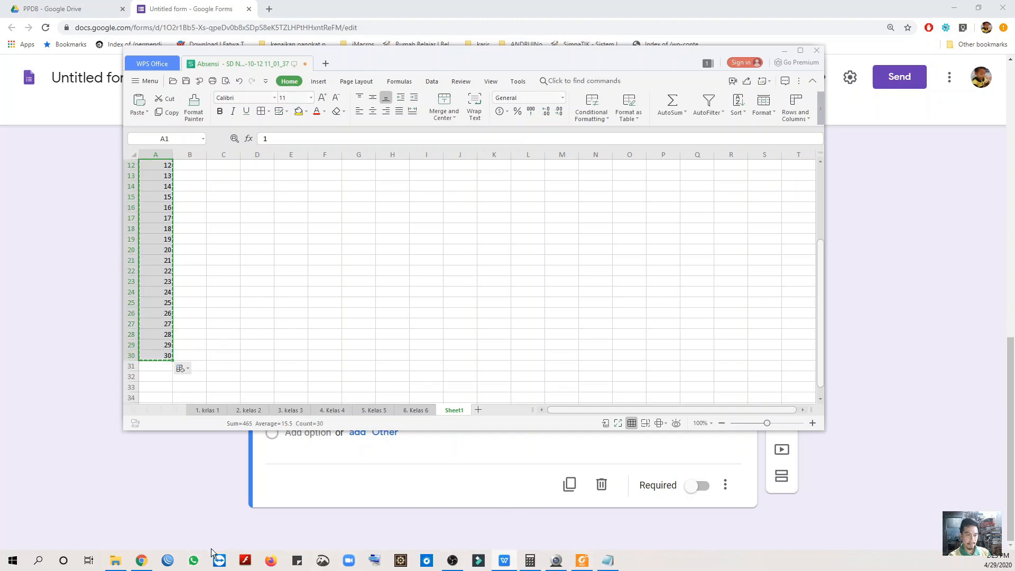
click(202, 512)
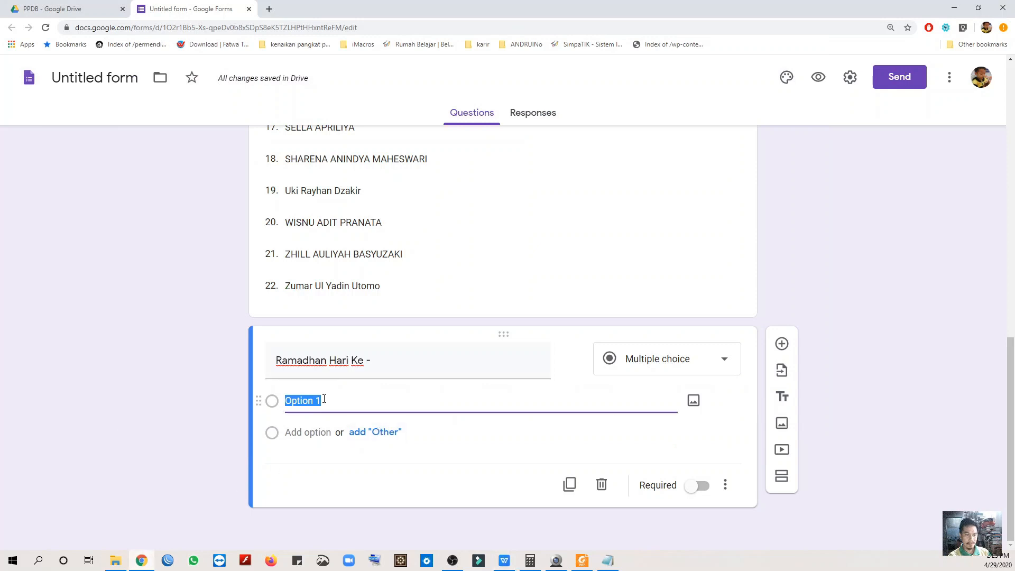
Step: Paste the copied numbers 1 to 30 as options of the "Ramadhan Hari Ke -" question and set its type to Dropdown
key(ctrl+v)
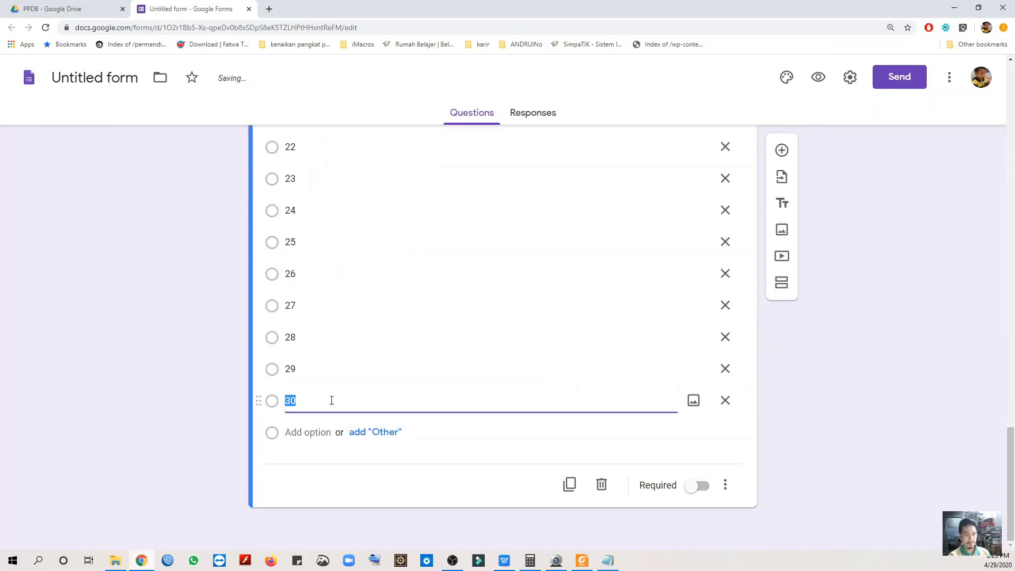
scroll(329, 405, up, 4)
scroll(329, 401, up, 14)
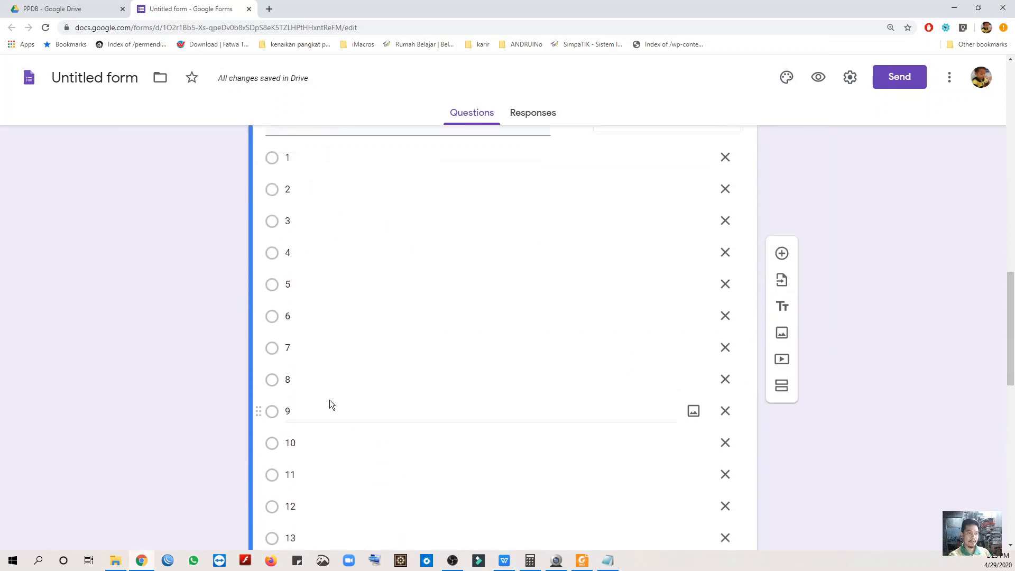
scroll(501, 376, down, 3)
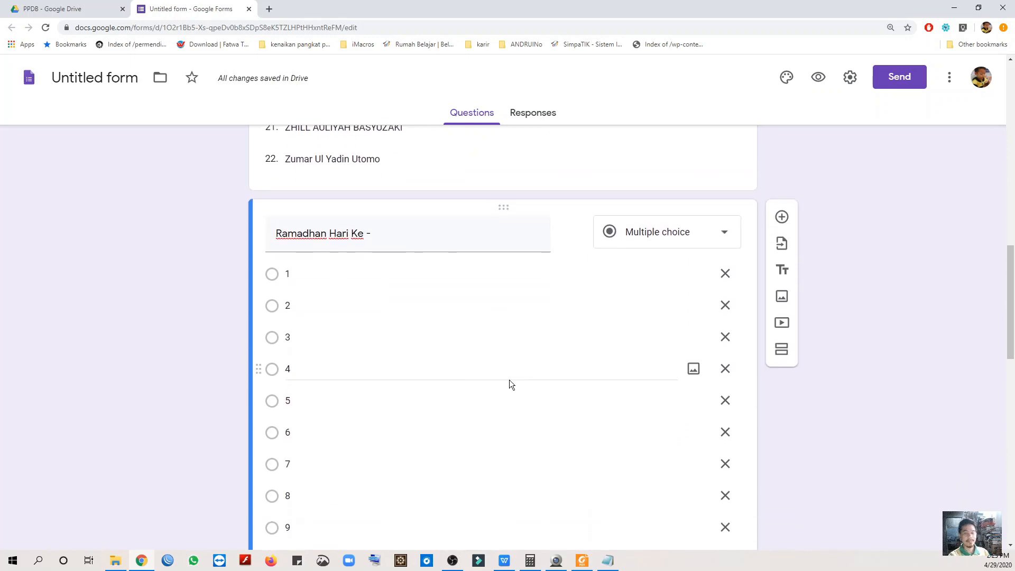
scroll(510, 380, up, 2)
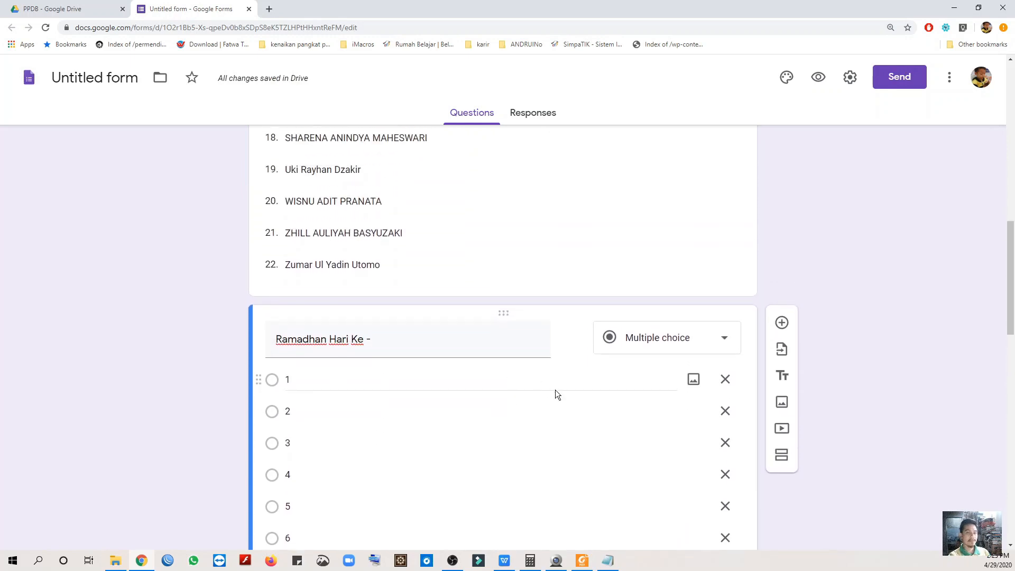
click(717, 340)
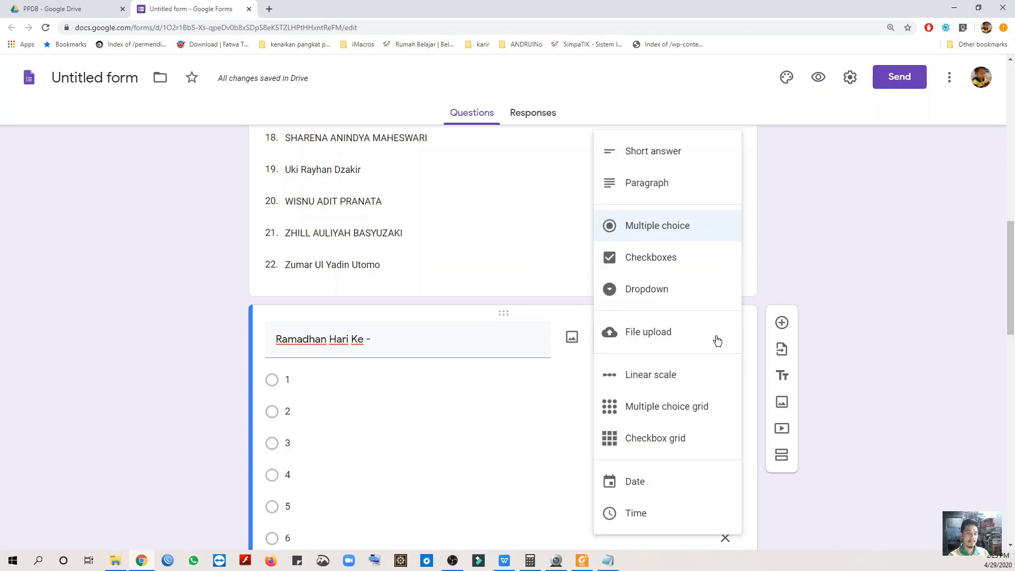
click(668, 291)
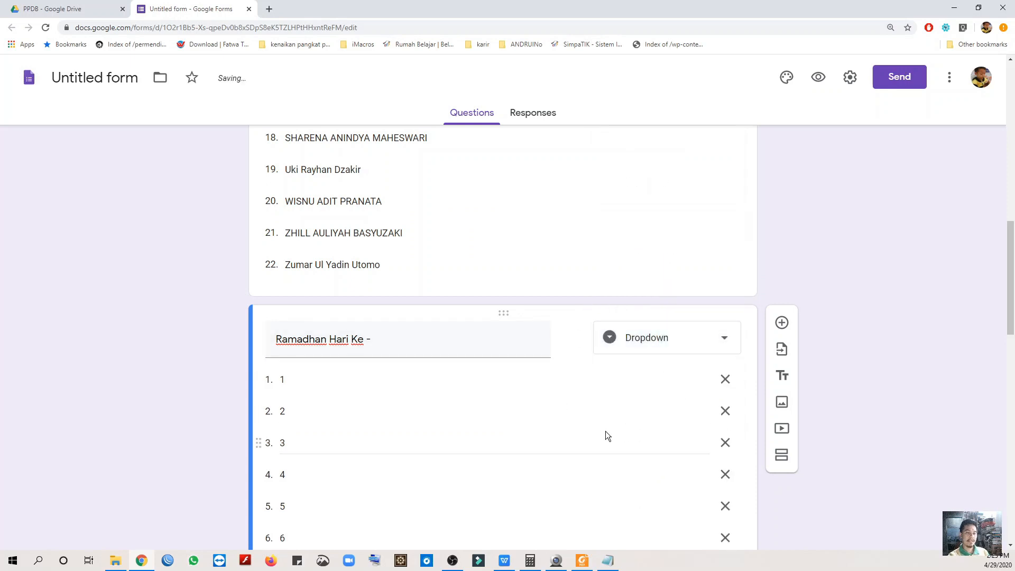
Step: Review the "Ramadhan Hari Ke -" question's dropdown options from the first to the last
scroll(606, 431, down, 3)
scroll(605, 432, down, 2)
scroll(607, 431, down, 12)
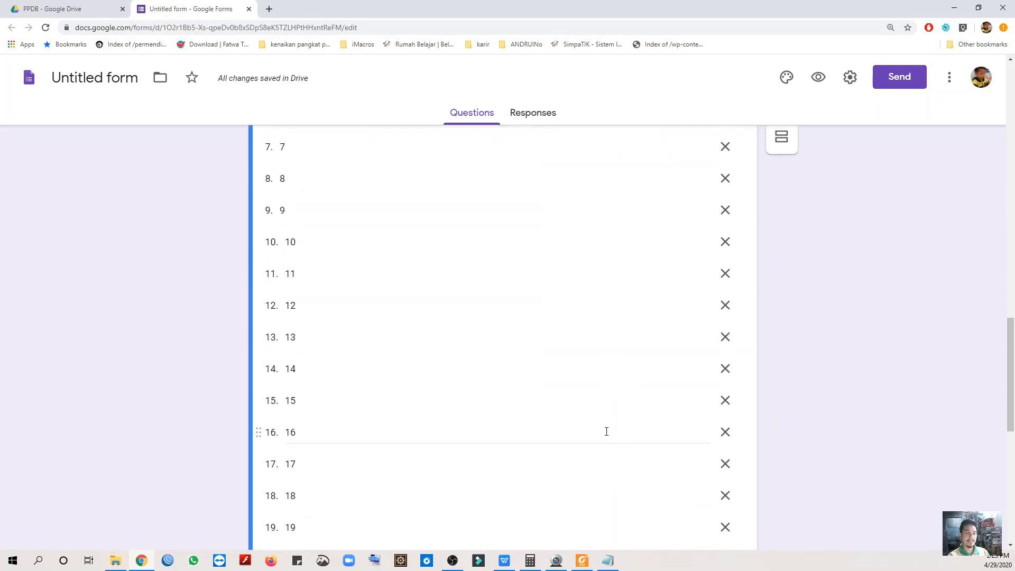
scroll(605, 430, up, 12)
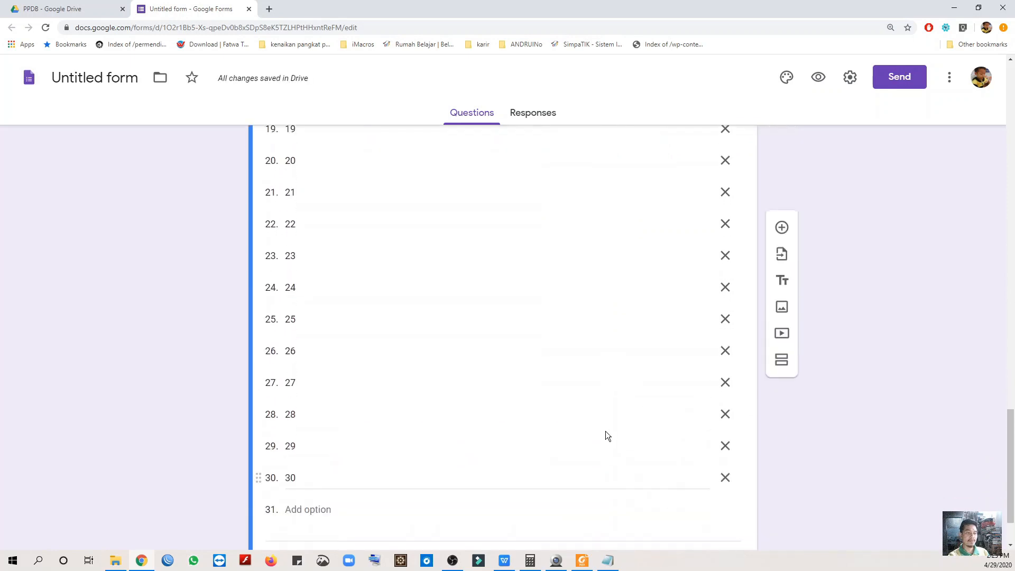
scroll(352, 326, up, 3)
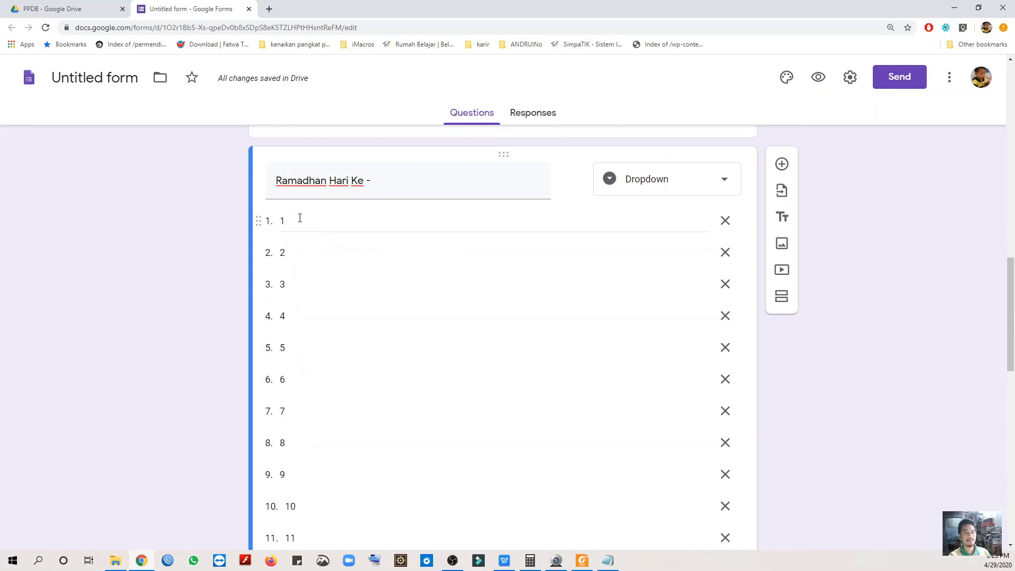
scroll(484, 348, up, 3)
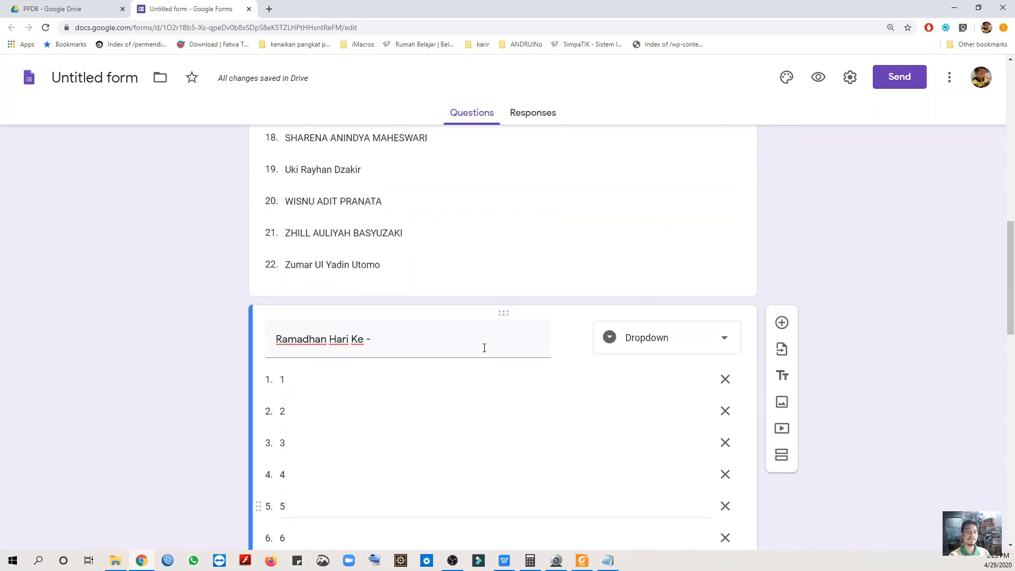
scroll(484, 348, down, 3)
scroll(484, 348, down, 10)
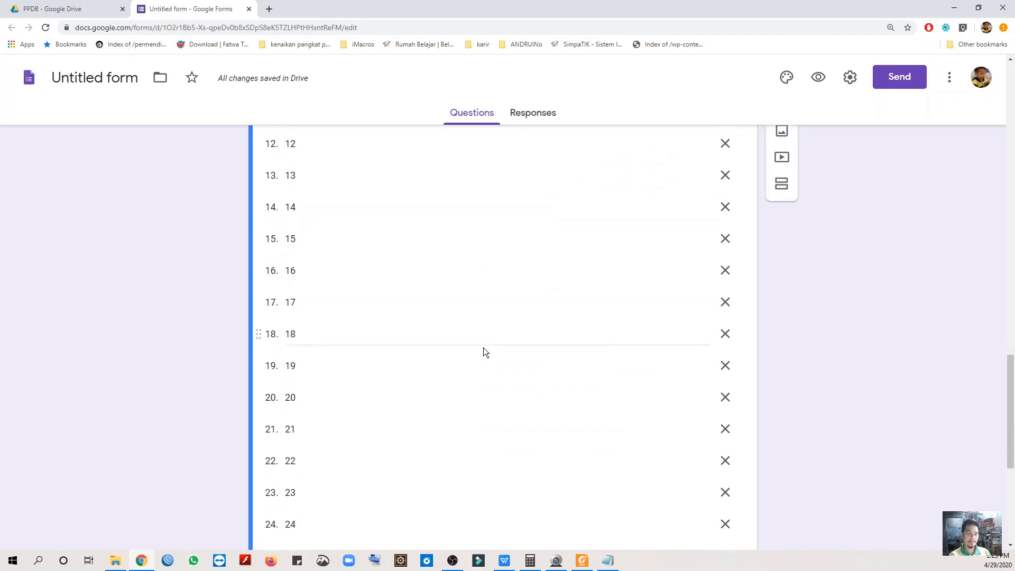
scroll(484, 347, down, 1)
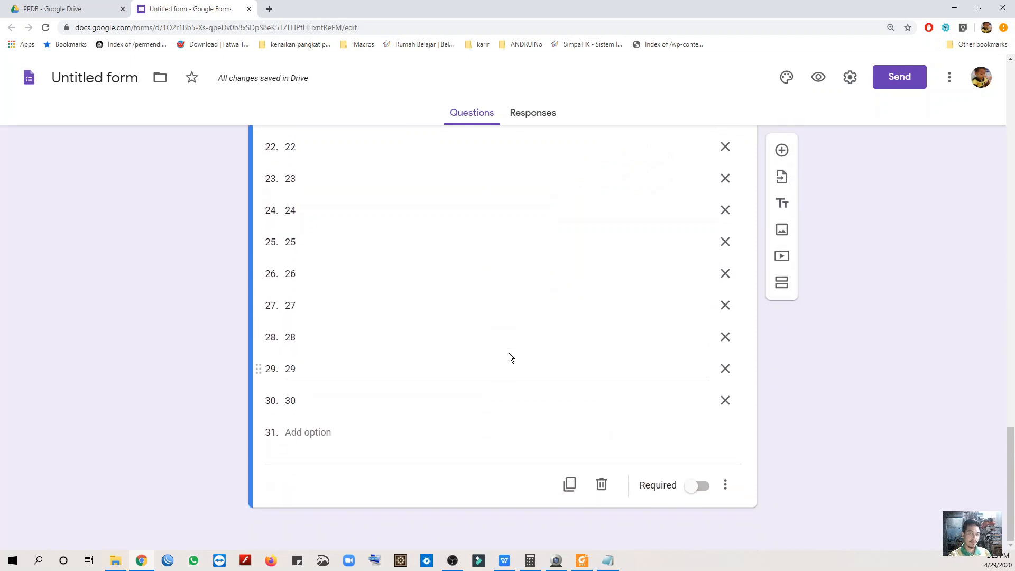
scroll(508, 354, up, 2)
scroll(510, 353, up, 15)
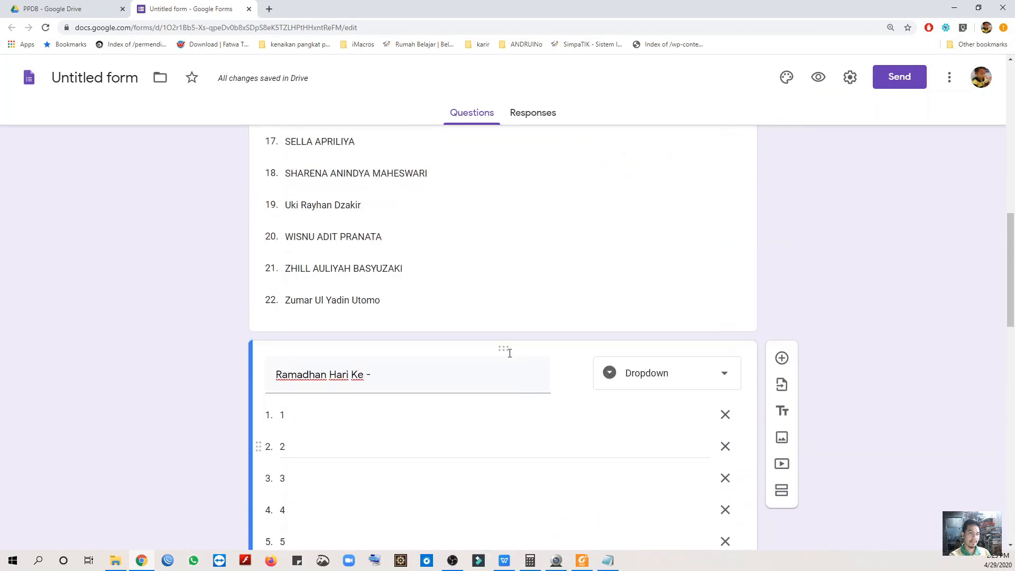
scroll(509, 354, up, 3)
scroll(509, 353, down, 20)
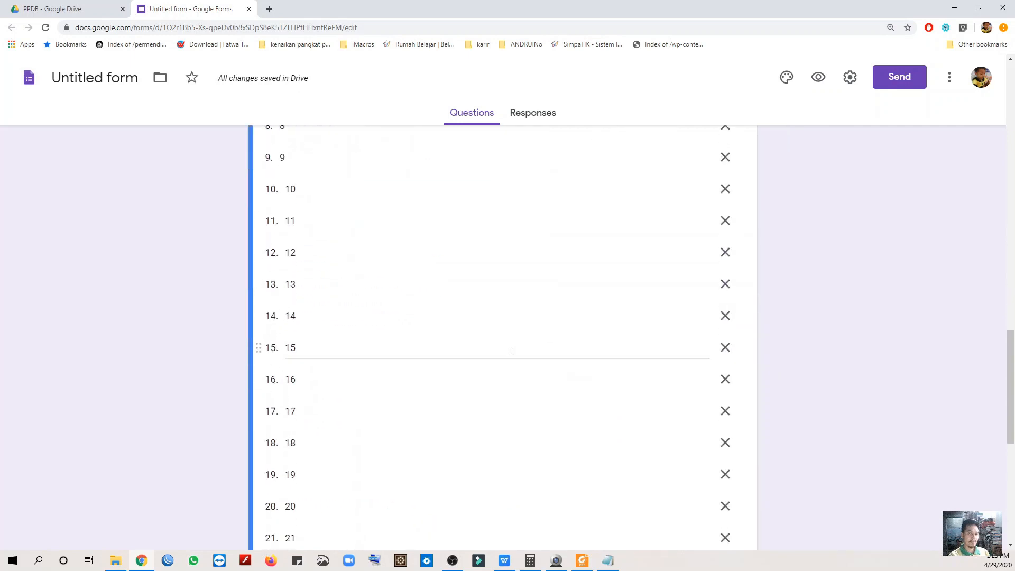
scroll(511, 350, down, 1)
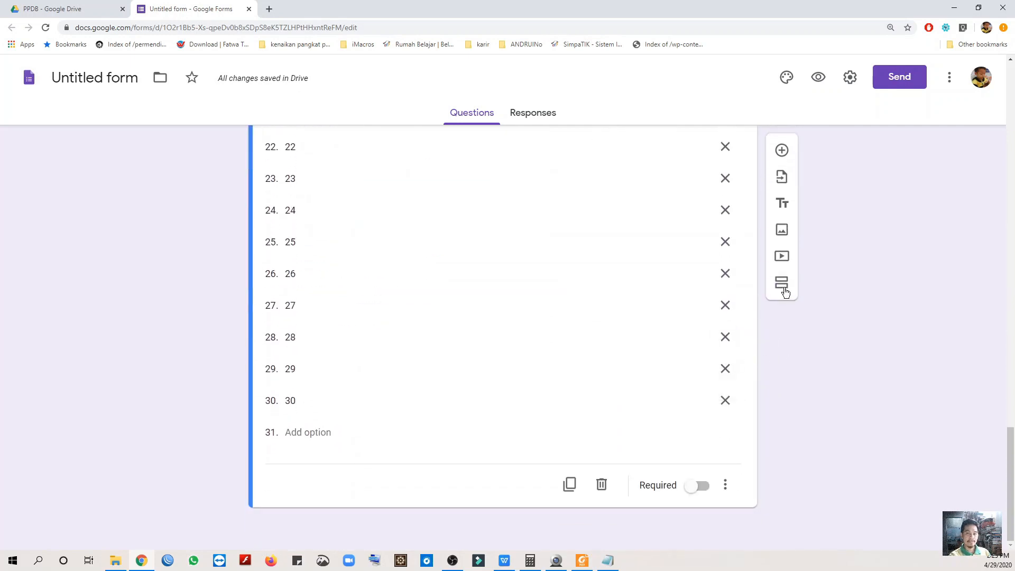
Step: Add a new section after the "Ramadhan Hari Ke -" question and title it "IBADAH"
click(783, 286)
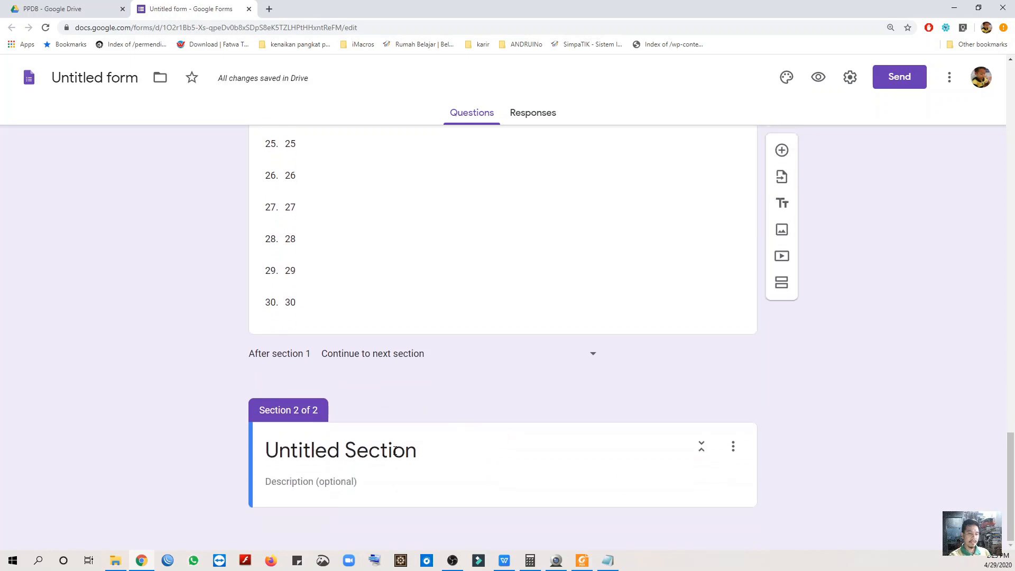
click(508, 449)
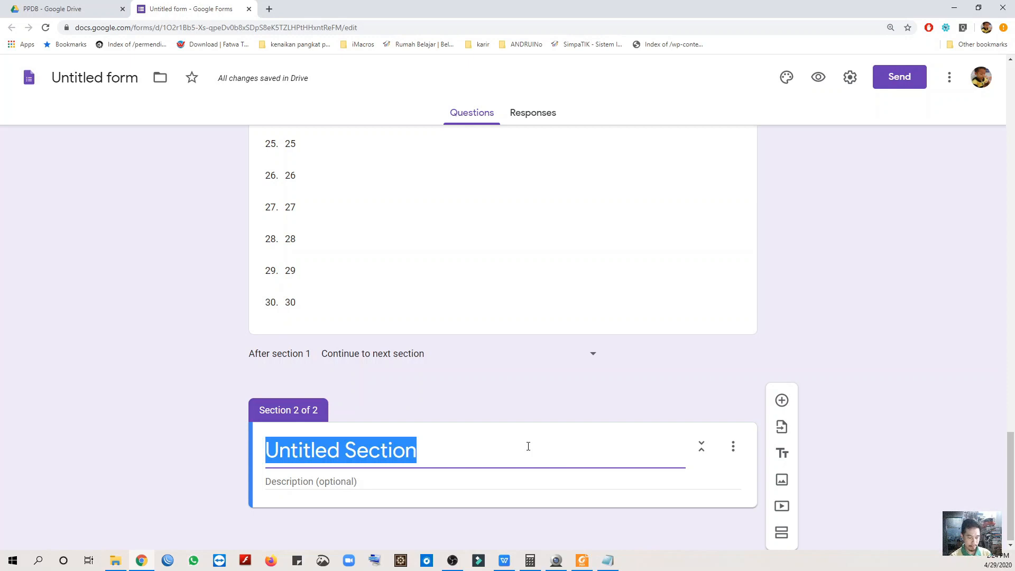
key(BackSpace)
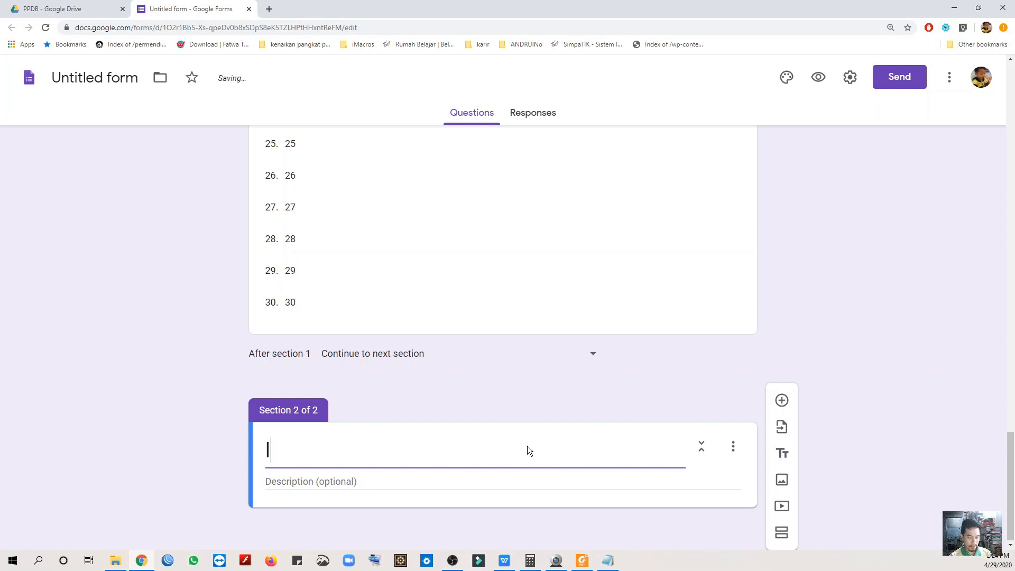
text(IBADAH)
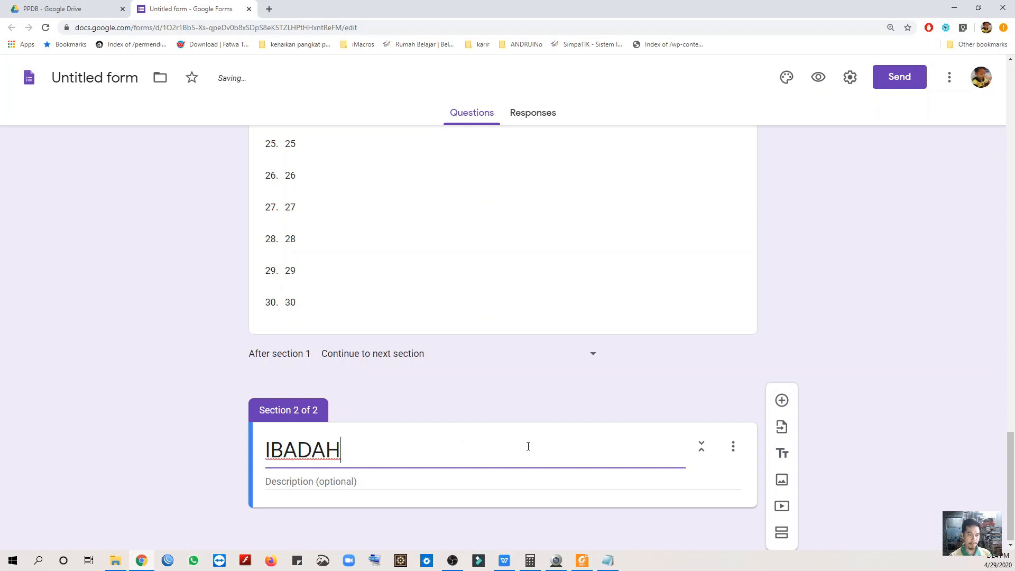
click(364, 481)
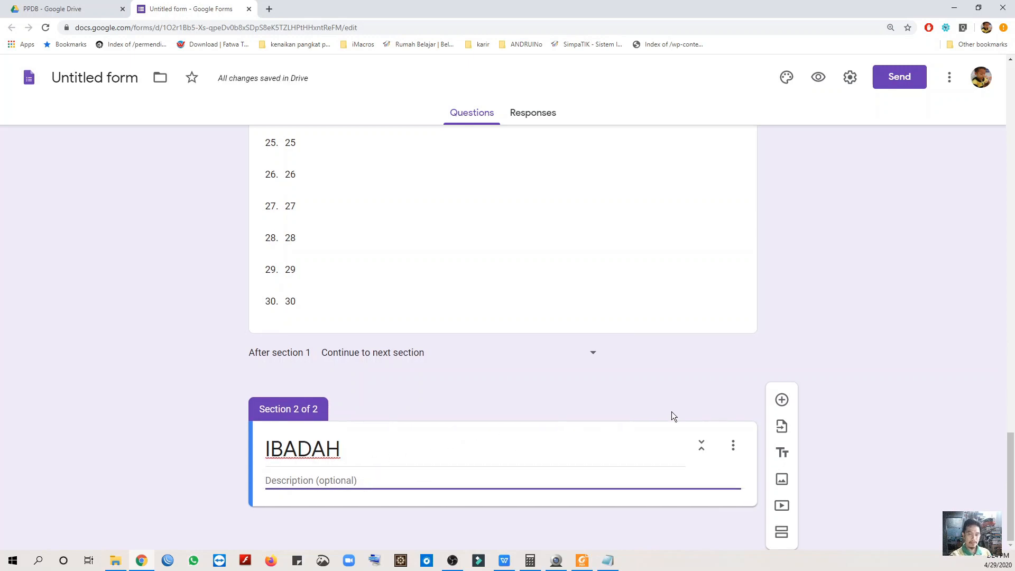
Step: Add a question titled "PUASA" to the IBADAH section and set its type to Multiple choice
click(782, 401)
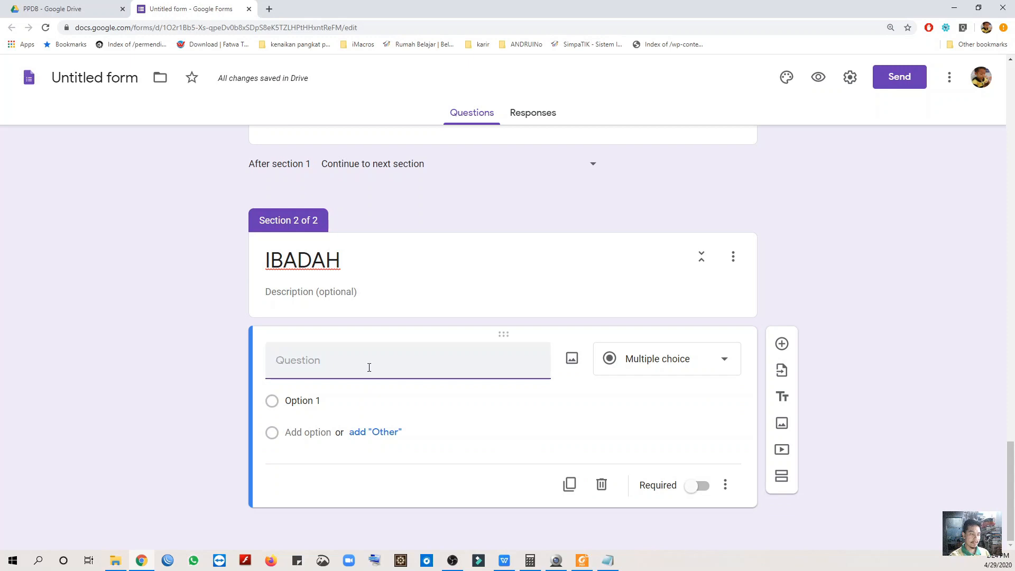
text(p)
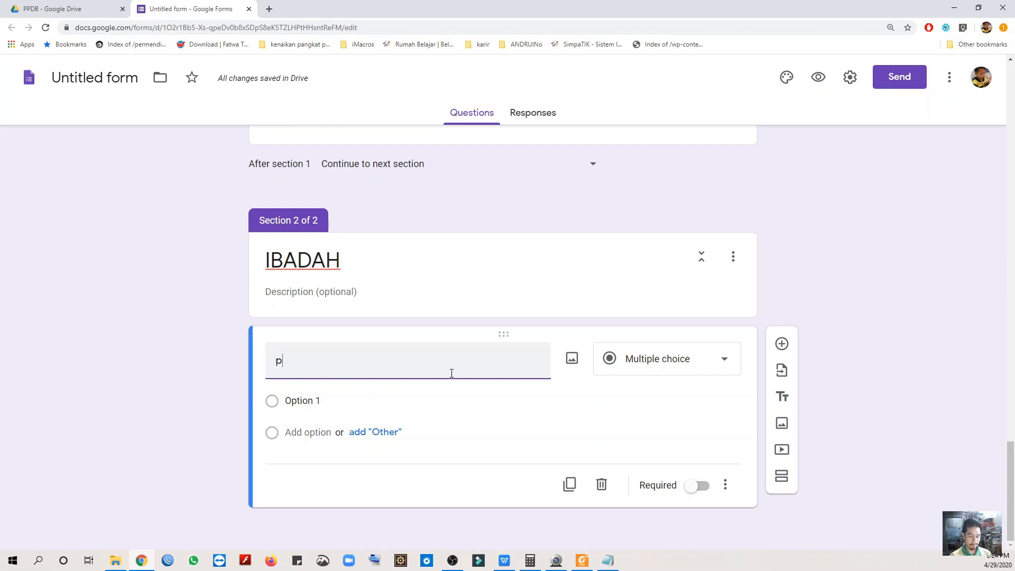
text(U)
key(BackSpace)
key(BackSpace)
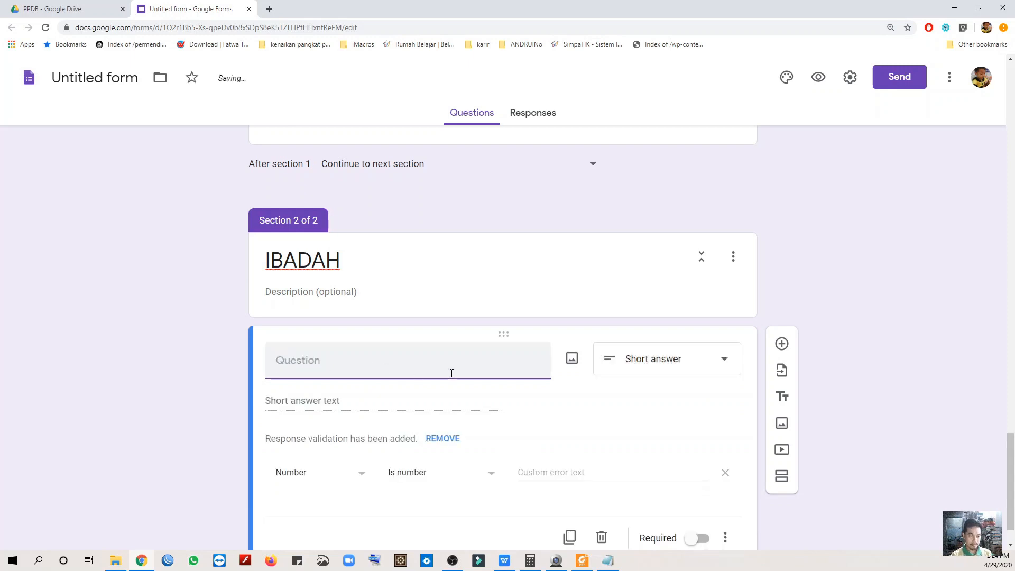
text(PUAD)
click(723, 367)
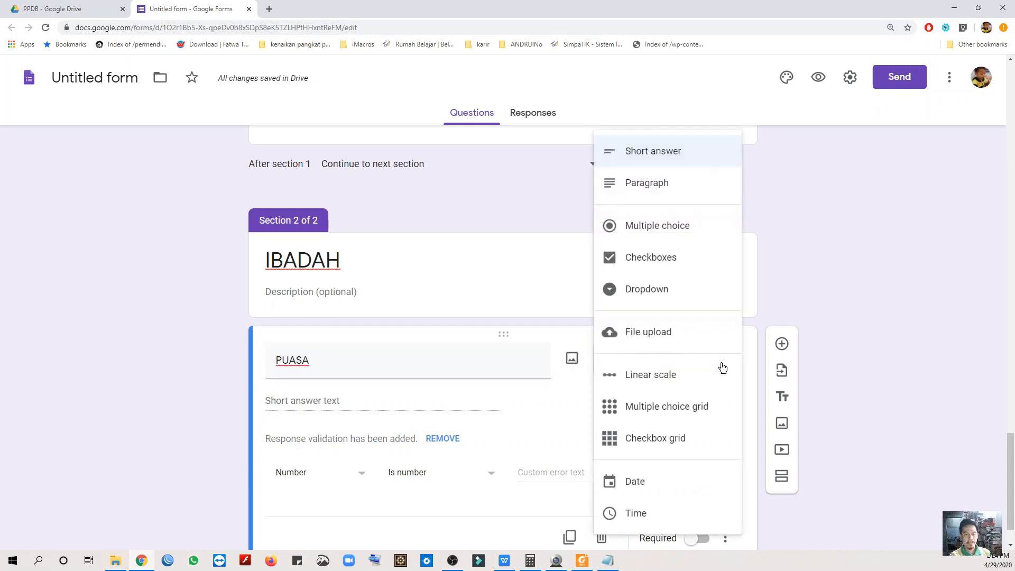
click(657, 225)
Step: Name the first option of the PUASA question "PUASA PENUH"
click(331, 400)
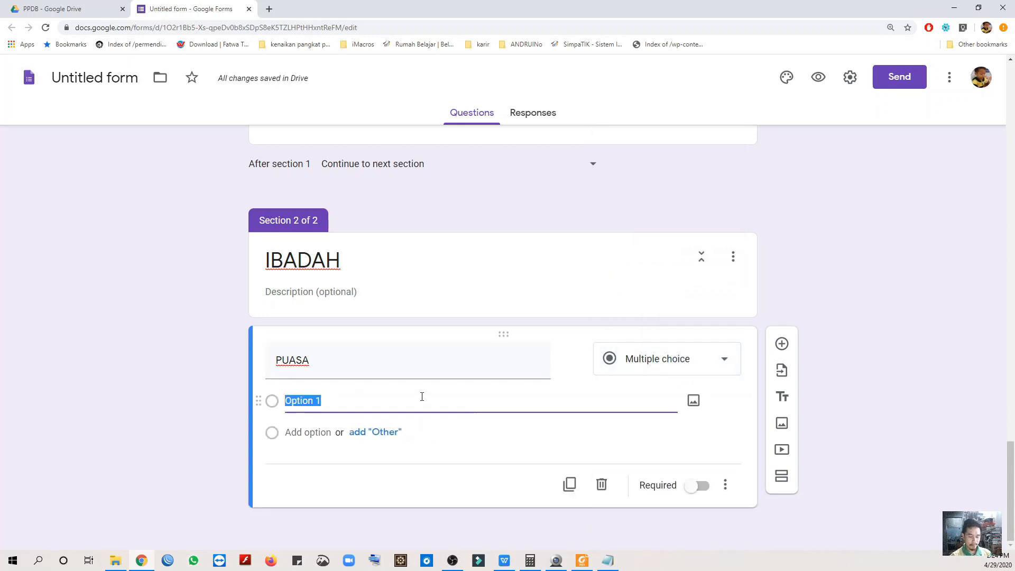
text(pENUH)
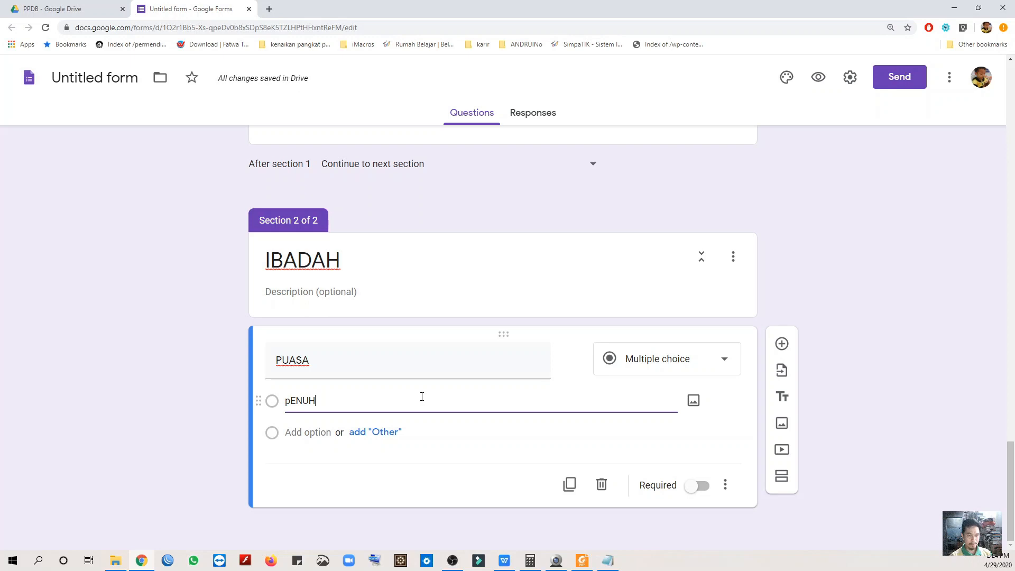
key(BackSpace)
key(BackSpace)
key(BackSpace)
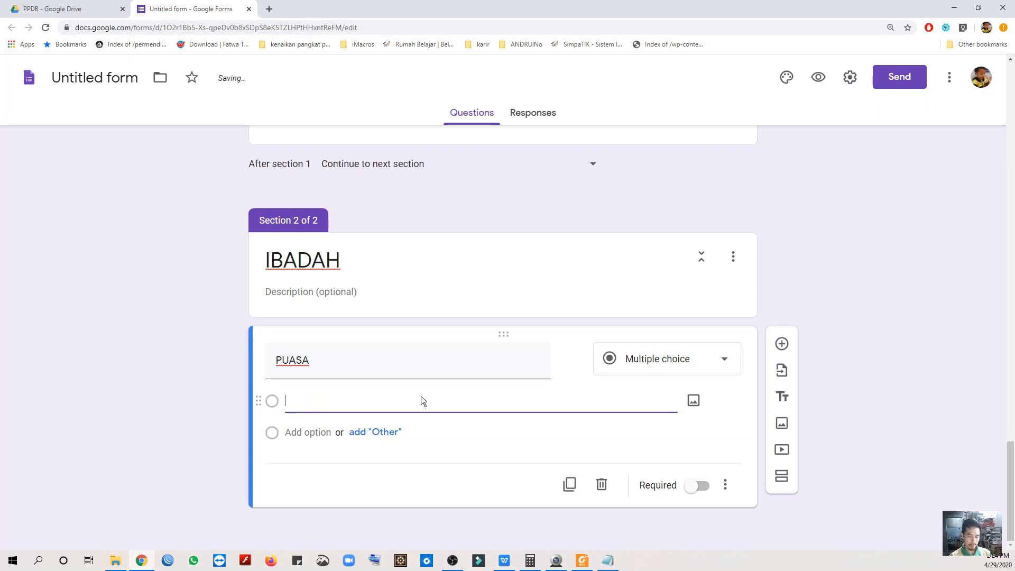
text(PUASA PENUH)
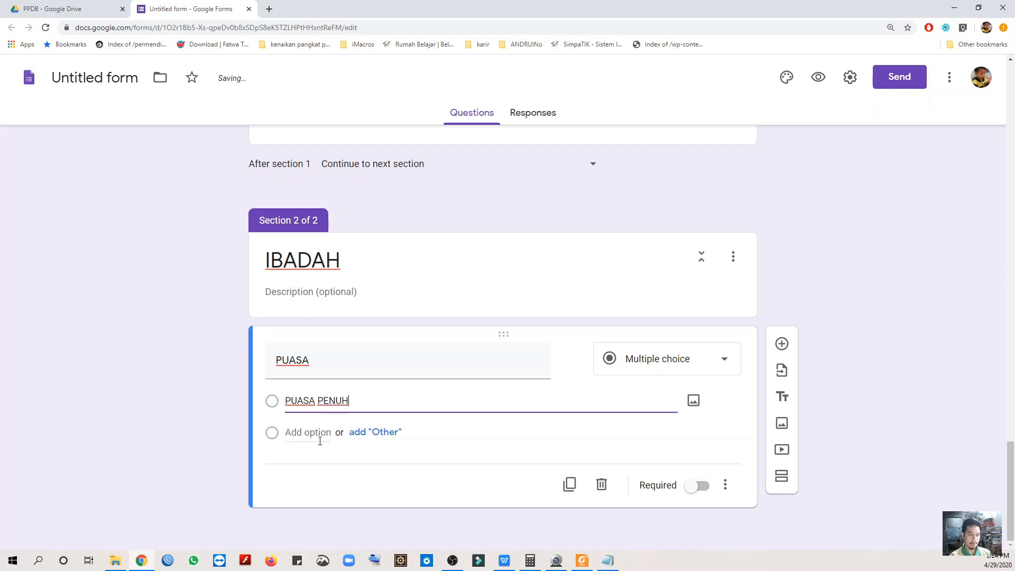
Step: Add "SAMPAI JAM 10" as the second option of the PUASA question
click(317, 433)
text(SAM)
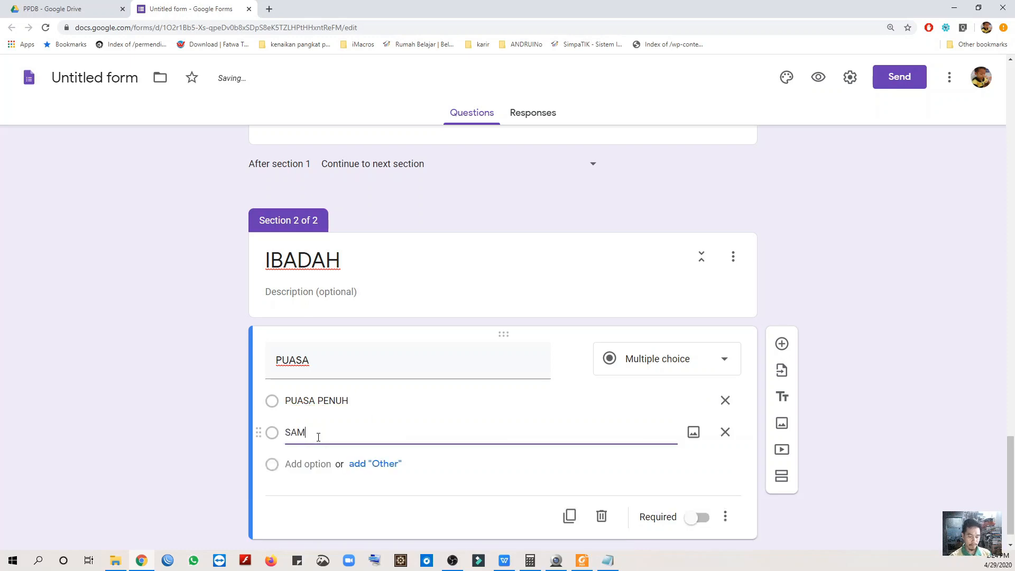
text(PAI JAM 10)
key(Tab)
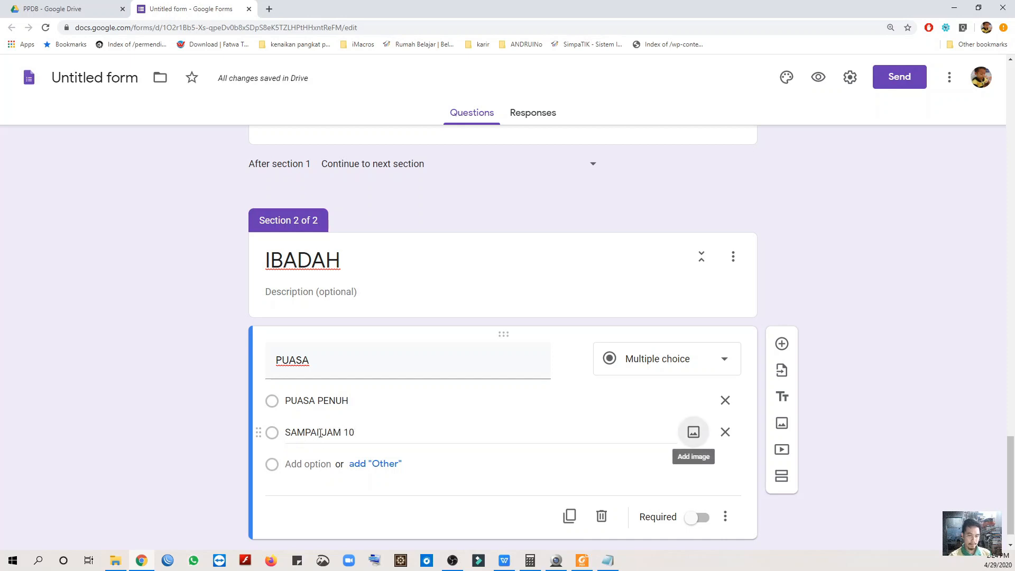
Step: Add "SAMPAI DZUHUR" in capital letters as the third option of the PUASA question
click(306, 465)
text(s)
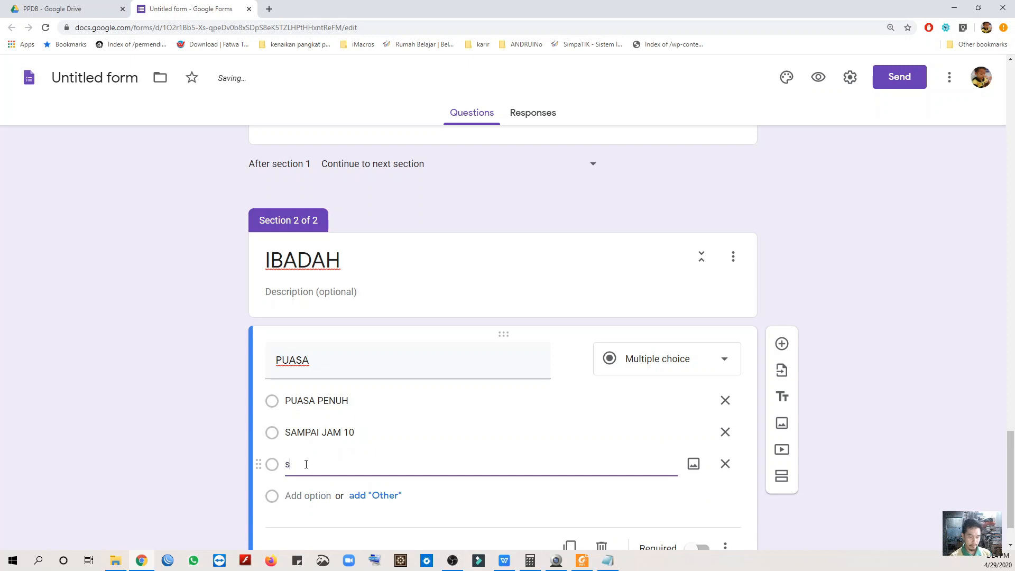
text(AMPAI d)
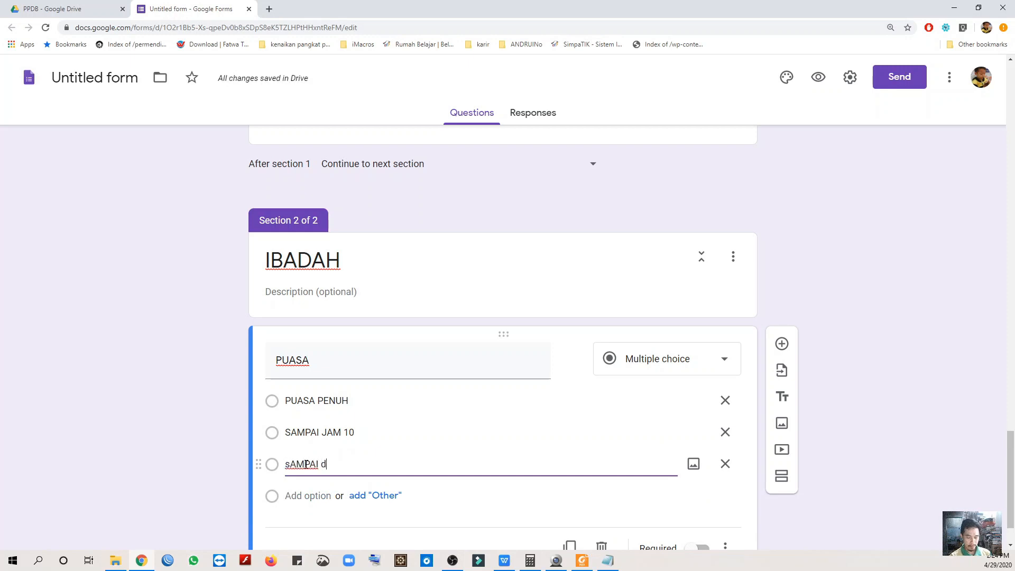
text(ZUHUT)
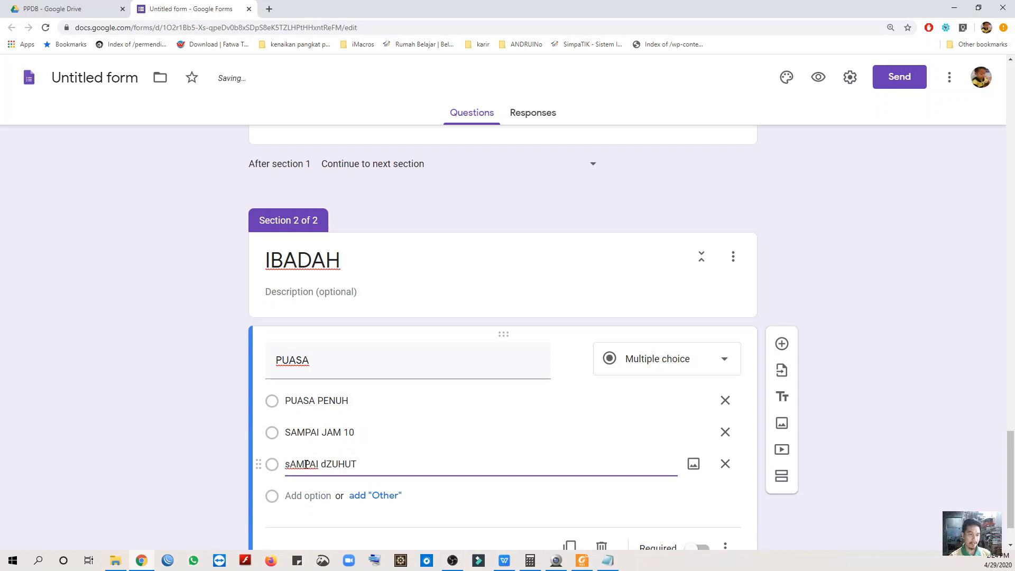
key(BackSpace)
key(BackSpace)
key(BackSpace)
key(BackSpace)
key(BackSpace)
key(BackSpace)
text(SAMP)
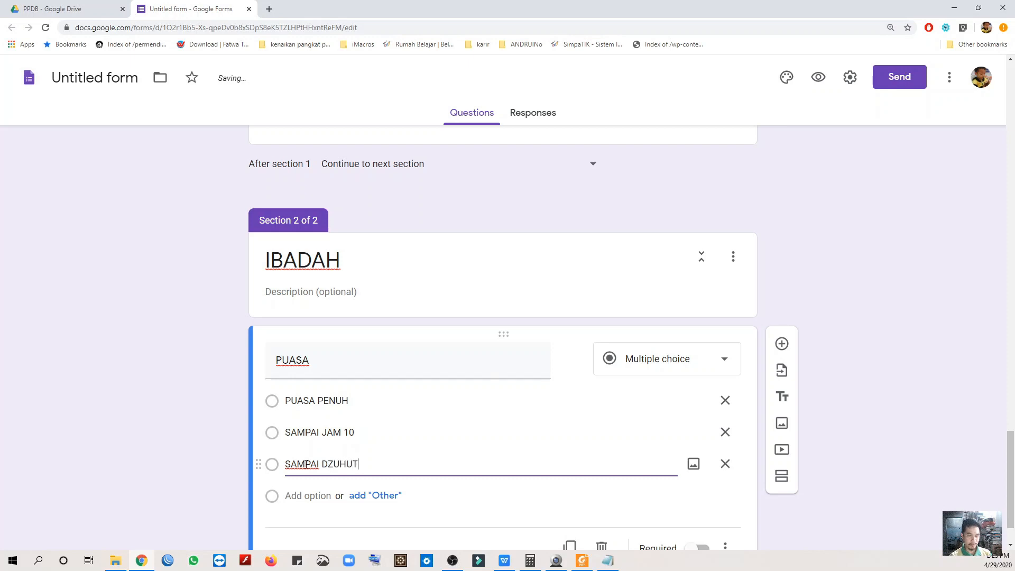
text(AI DZUHUT)
key(BackSpace)
text(R)
Step: Add "SAMPAI ASHAR" as the fourth option of the PUASA question
click(304, 496)
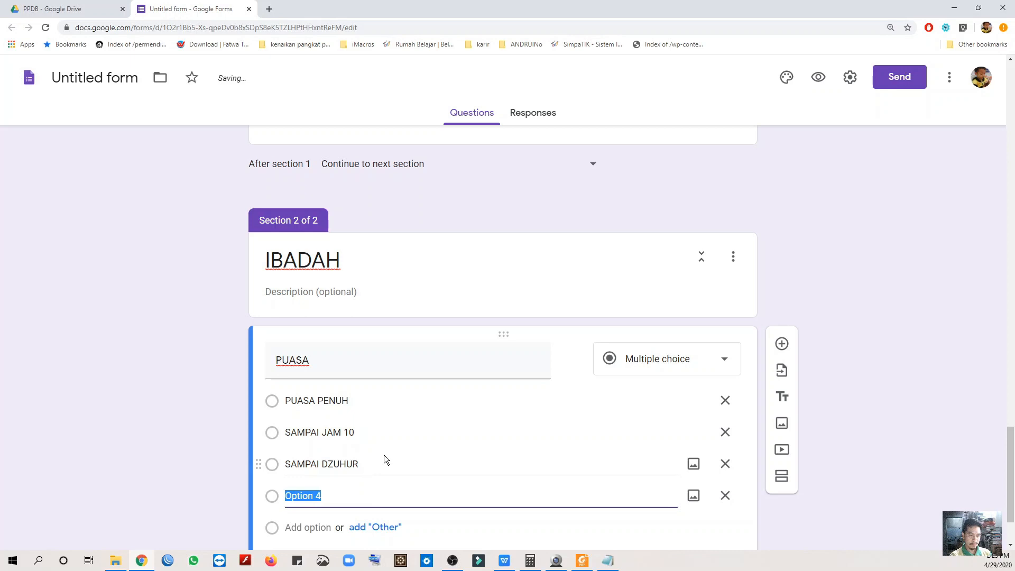
text(SAMPAI ASH)
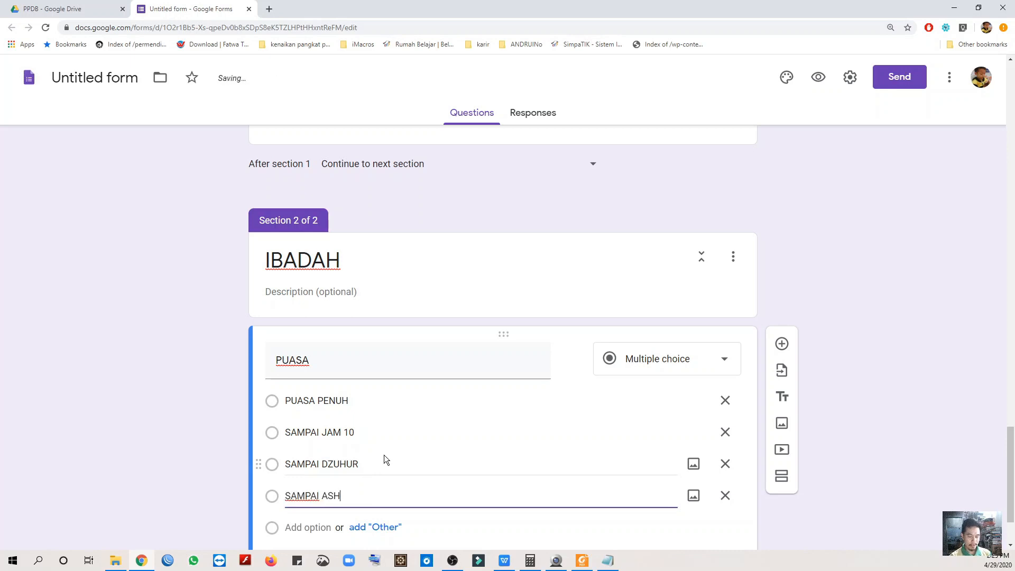
key(BackSpace)
text(HAR)
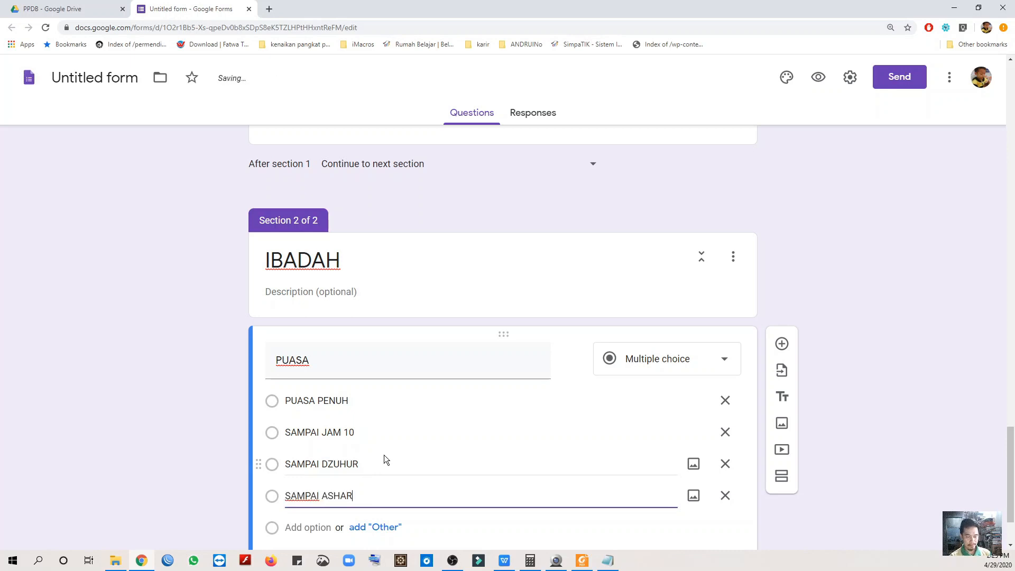
Step: Move the "PUASA PENUH" option below "SAMPAI ASHAR" so it is the last choice of the PUASA question
scroll(384, 454, down, 1)
click(356, 350)
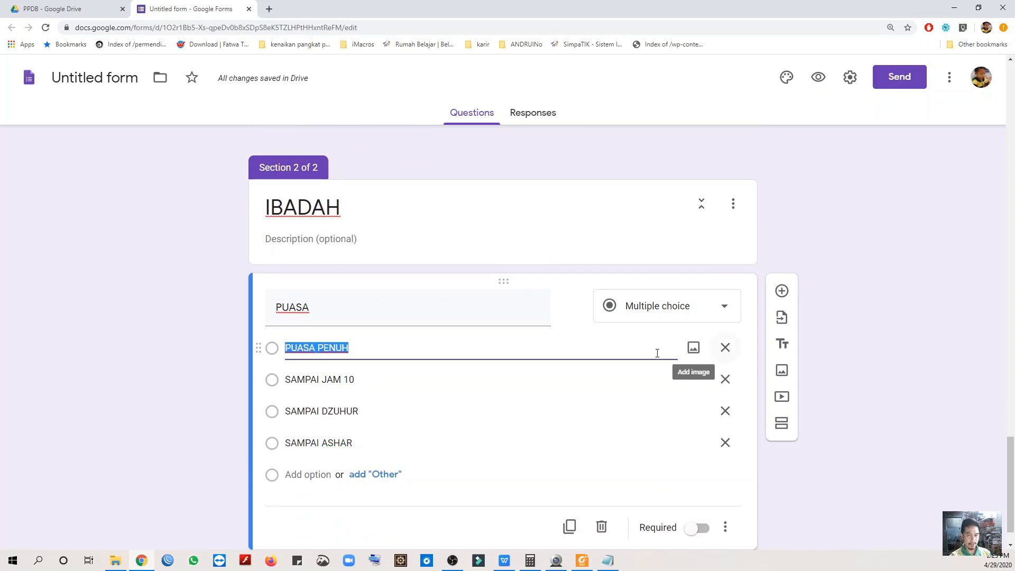
drag(259, 352, 270, 468)
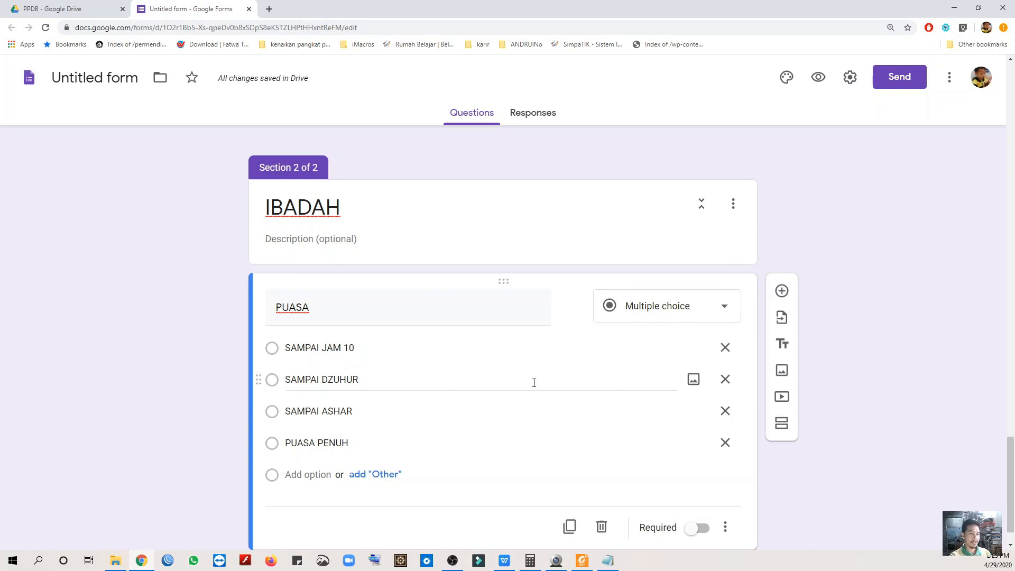
Step: Add a new question below PUASA and title it "SOLAT" in capital letters
scroll(533, 382, down, 1)
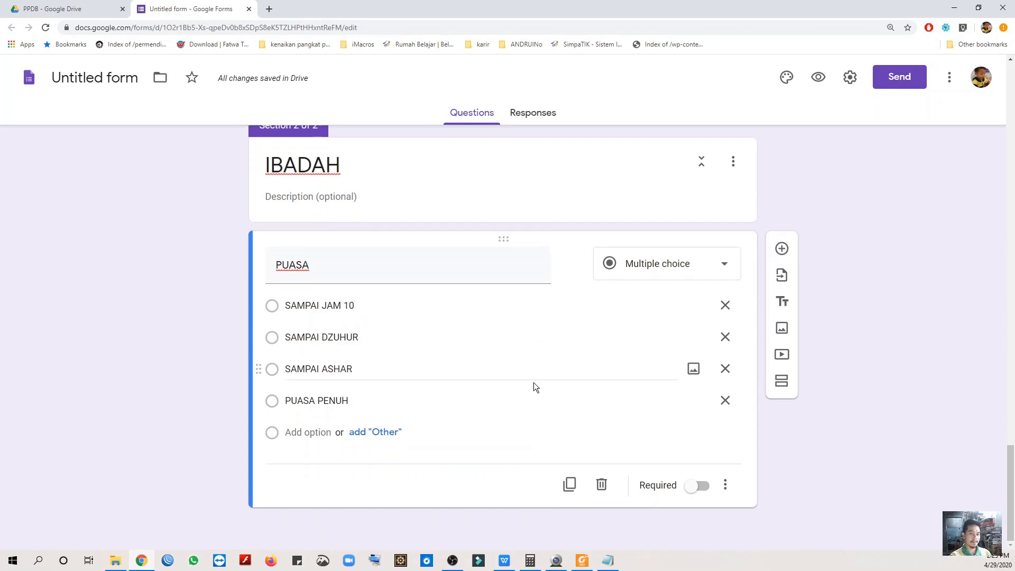
click(783, 249)
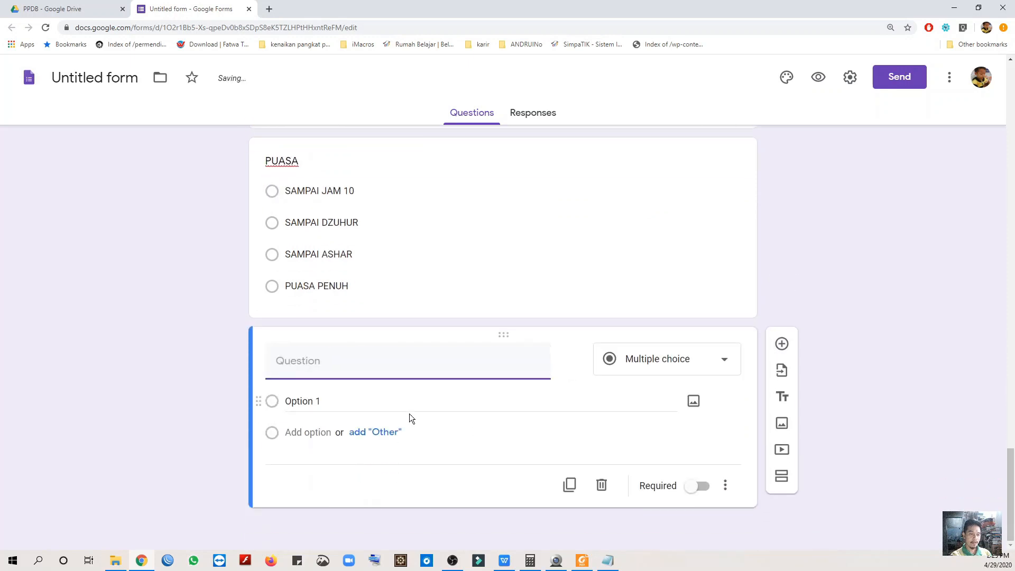
text(sOLAT)
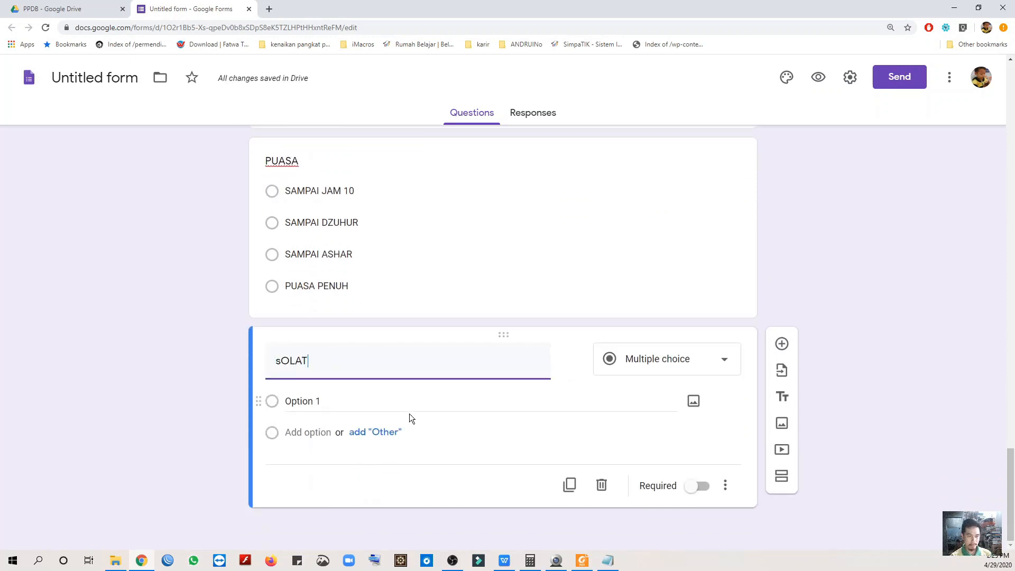
key(BackSpace)
key(BackSpace)
key(BackSpace)
key(BackSpace)
key(BackSpace)
text(SOLA)
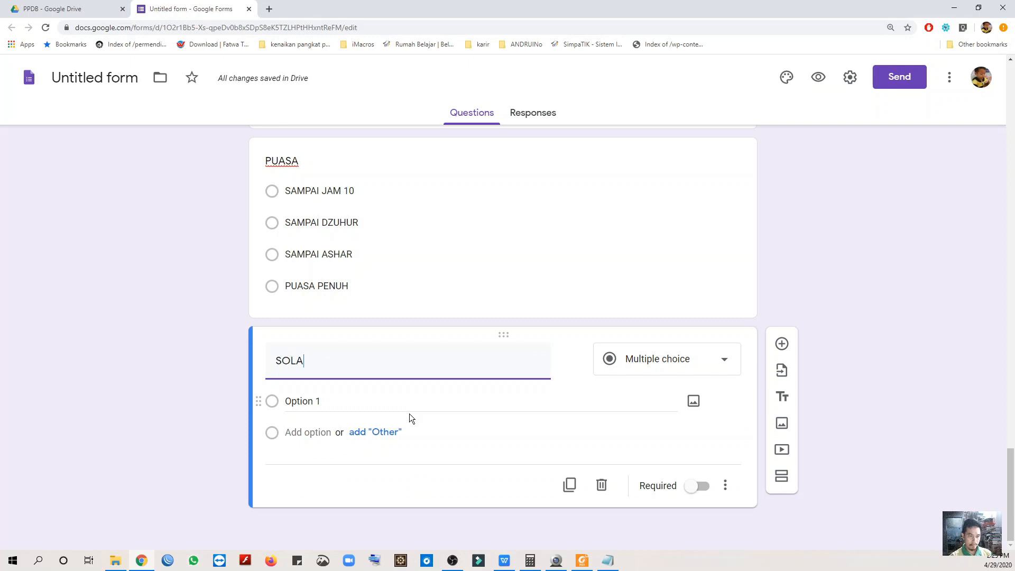
text(T)
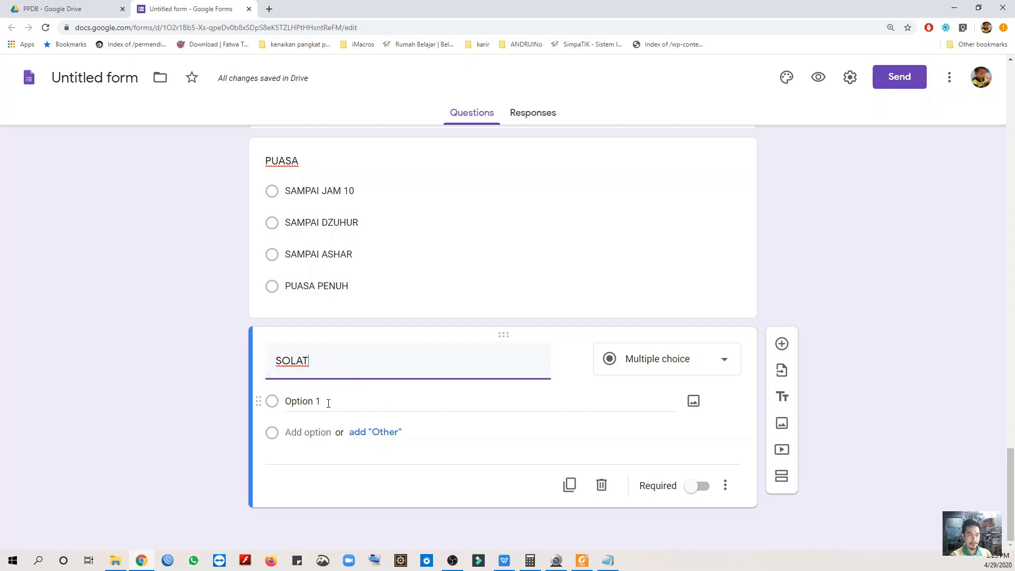
Step: Set the SOLAT question's type to Multiple choice grid and name its first row "SUBUH"
click(724, 365)
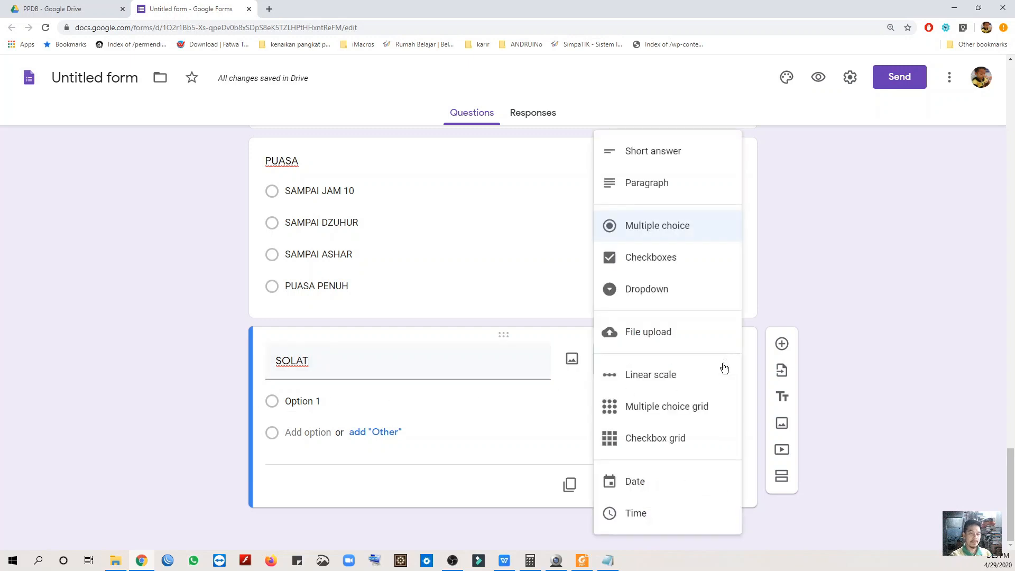
click(661, 406)
click(311, 422)
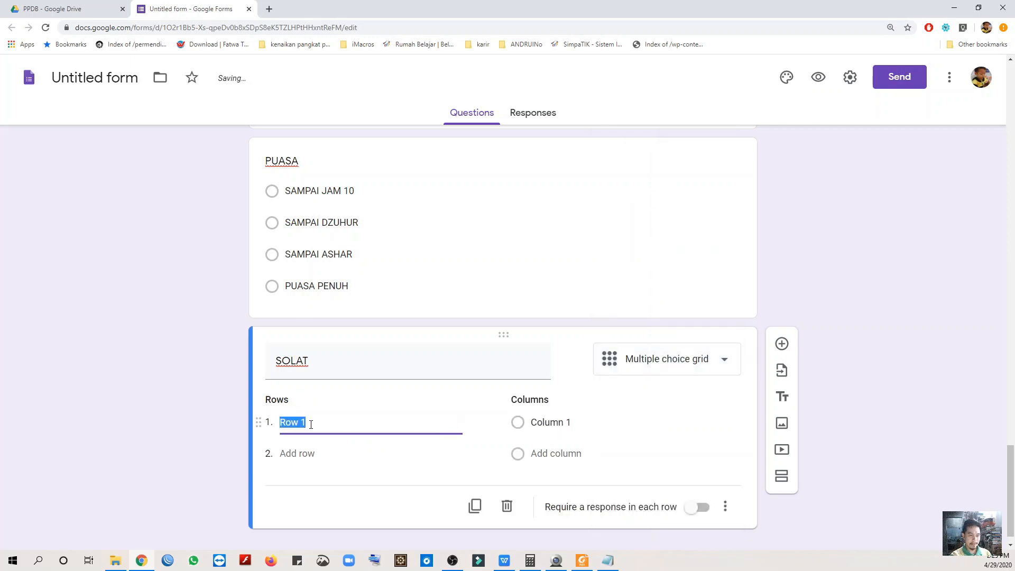
text(SUBUH)
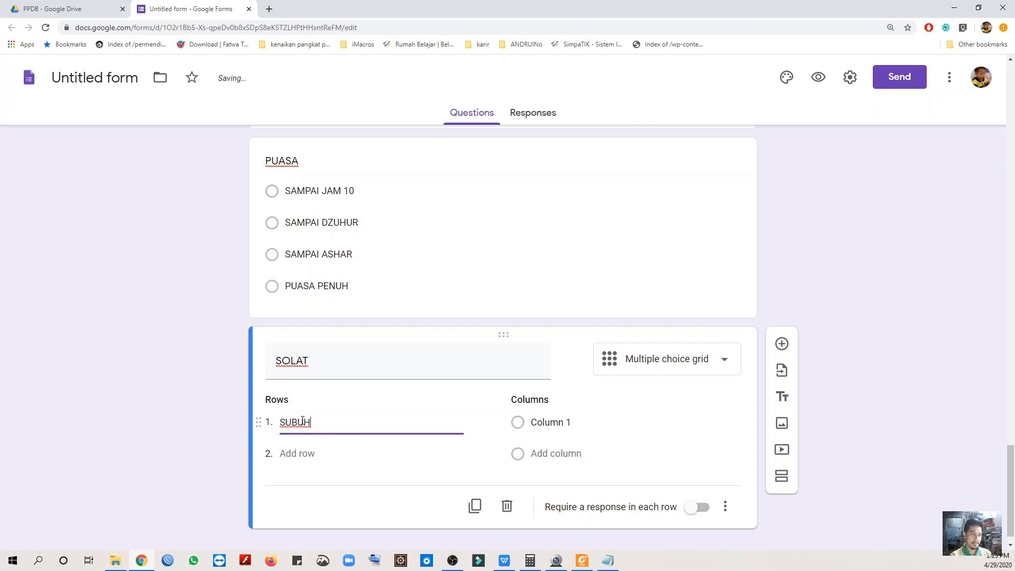
key(ctrl)
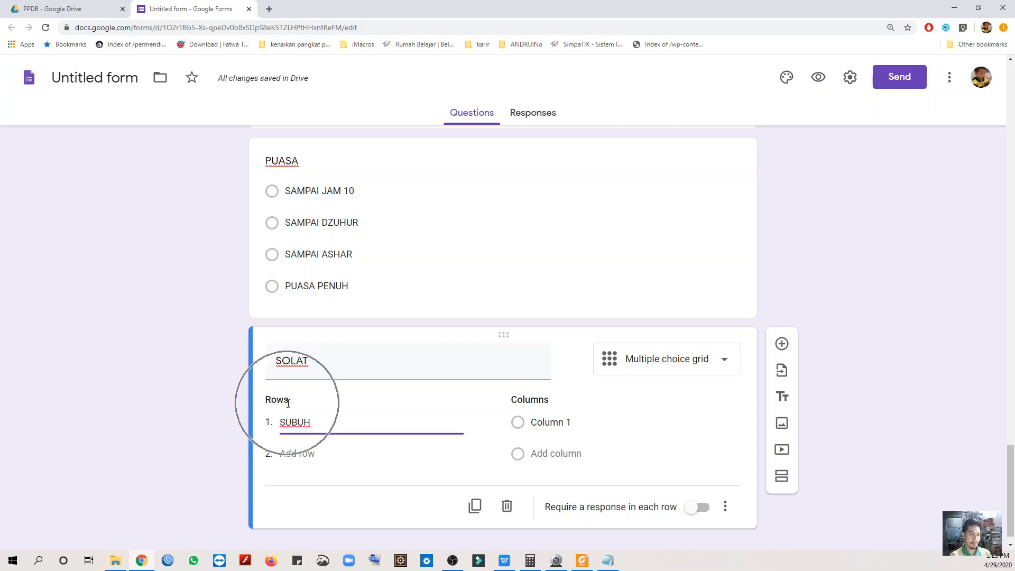
key(ctrl)
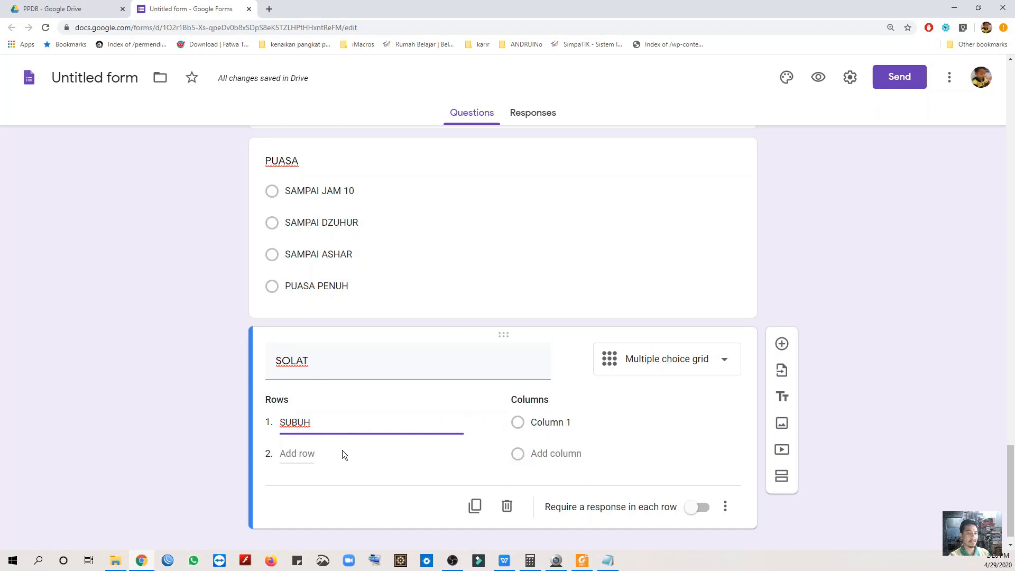
Step: Name the first column of the SOLAT grid "Berjamaah"
click(522, 421)
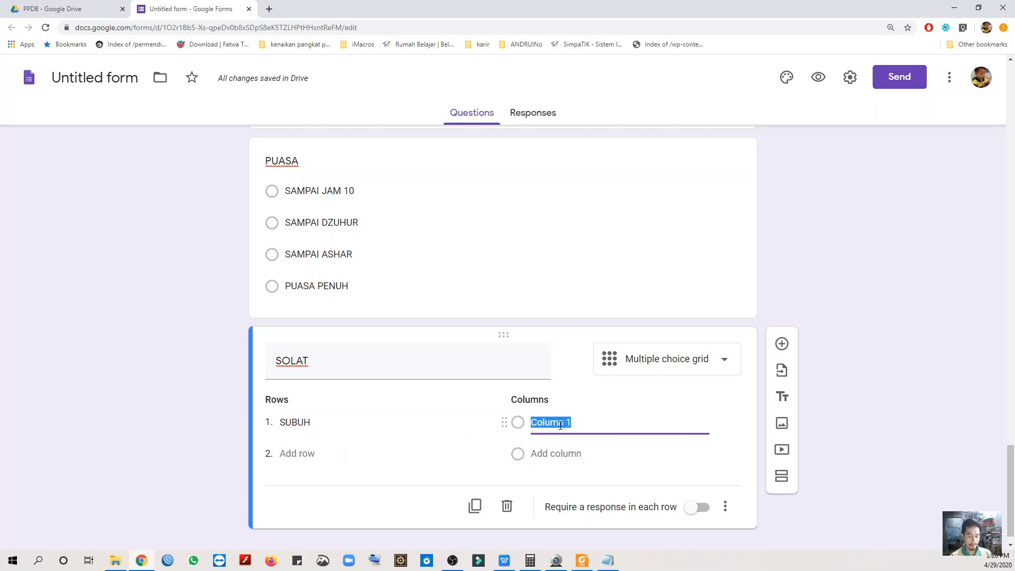
text(bERJAMA)
key(BackSpace)
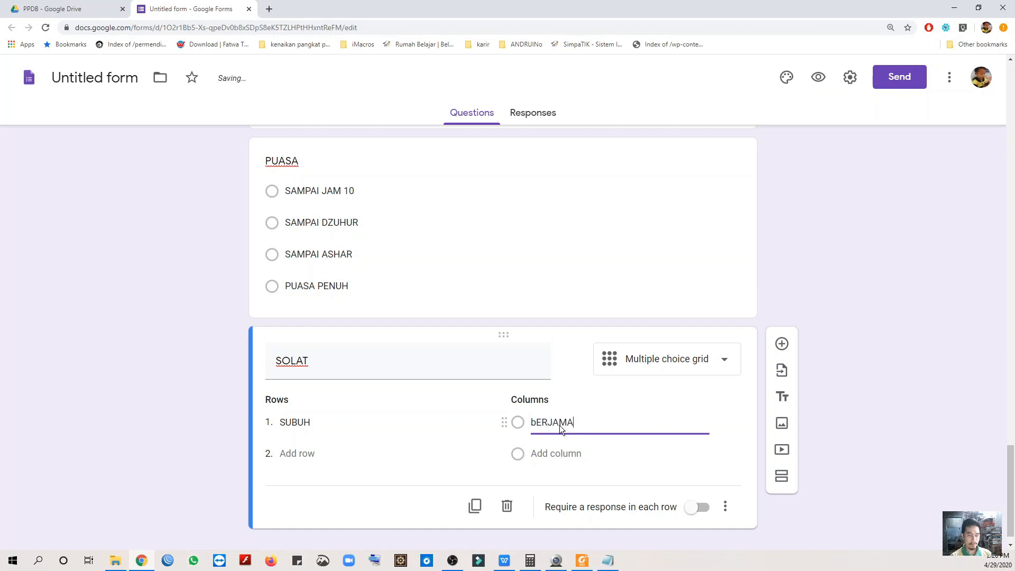
key(BackSpace)
key(BackSpace)
key(BackSpace)
key(BackSpace)
key(BackSpace)
text(amaah)
Step: Add "Sendiri" and "Tidak Solat" as the second and third columns of the SOLAT grid
click(574, 454)
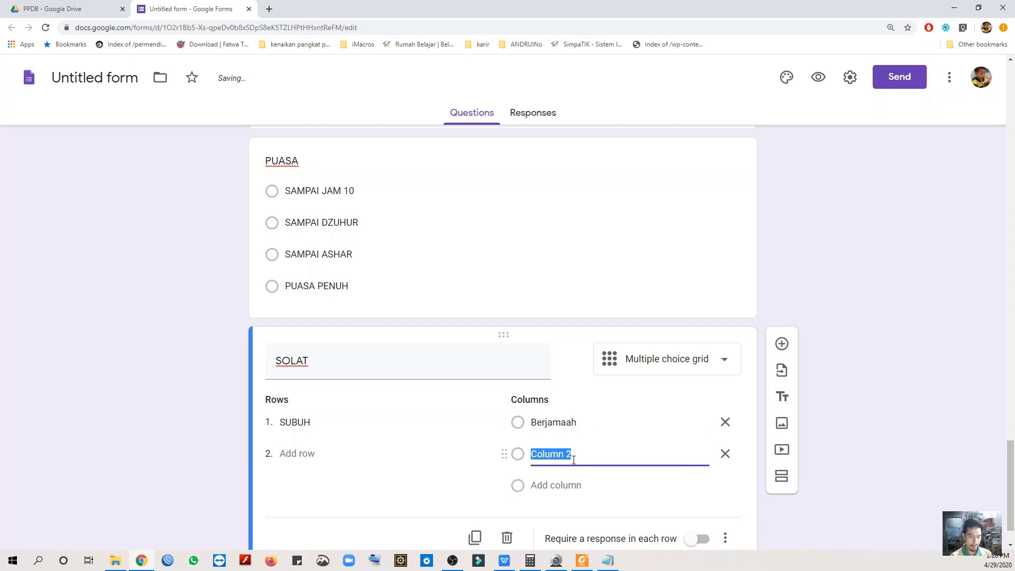
text(Sendiri)
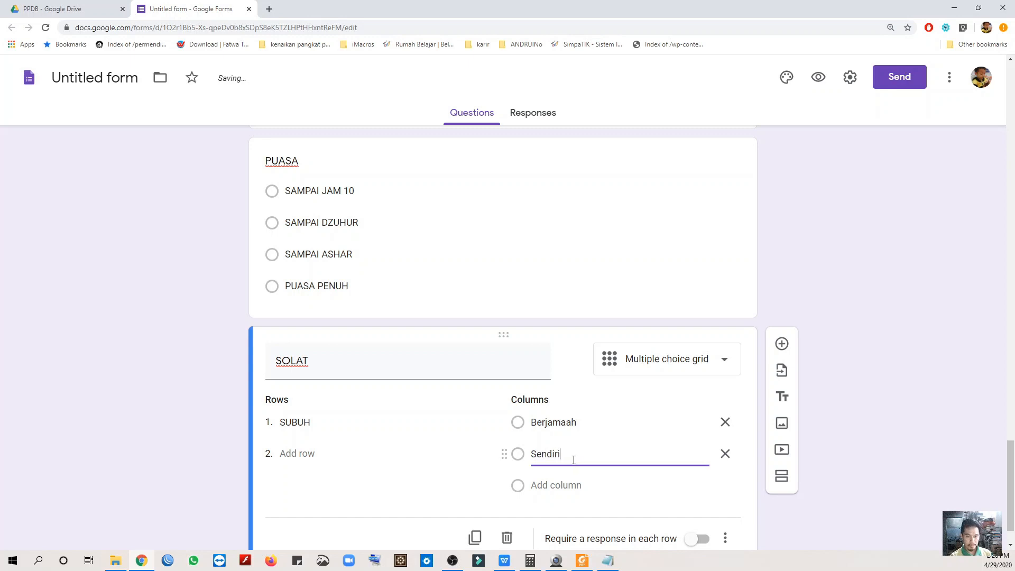
click(556, 485)
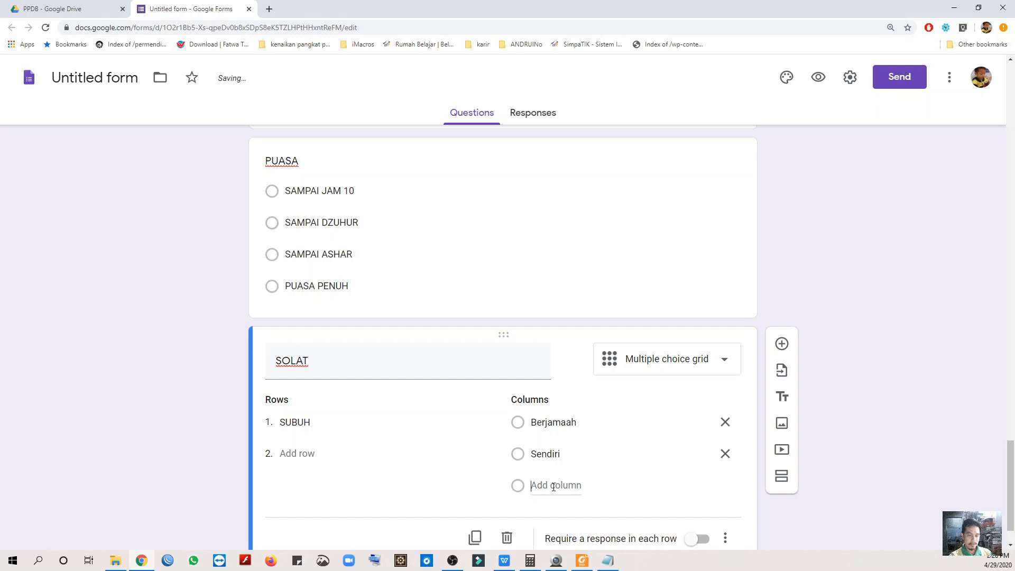
text(Tidak)
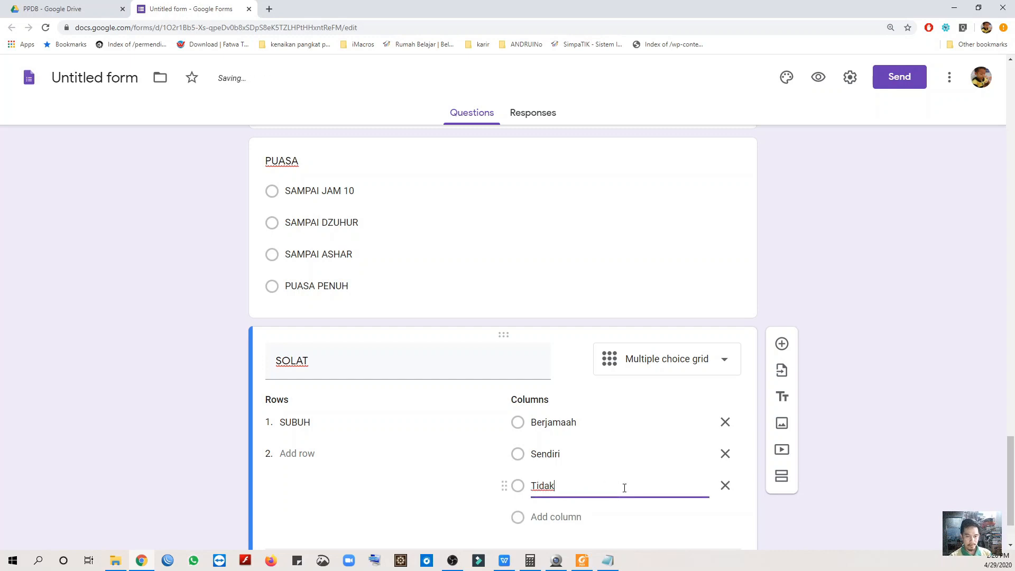
text( Solat)
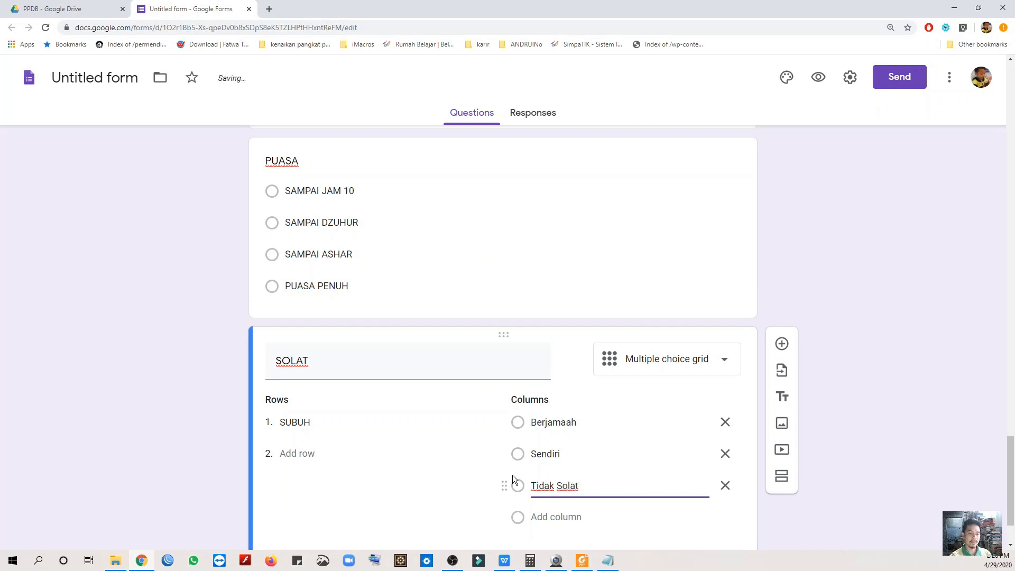
Step: Add "Duha" and "Dzuhur" as the second and third rows of the SOLAT grid
scroll(562, 486, down, 2)
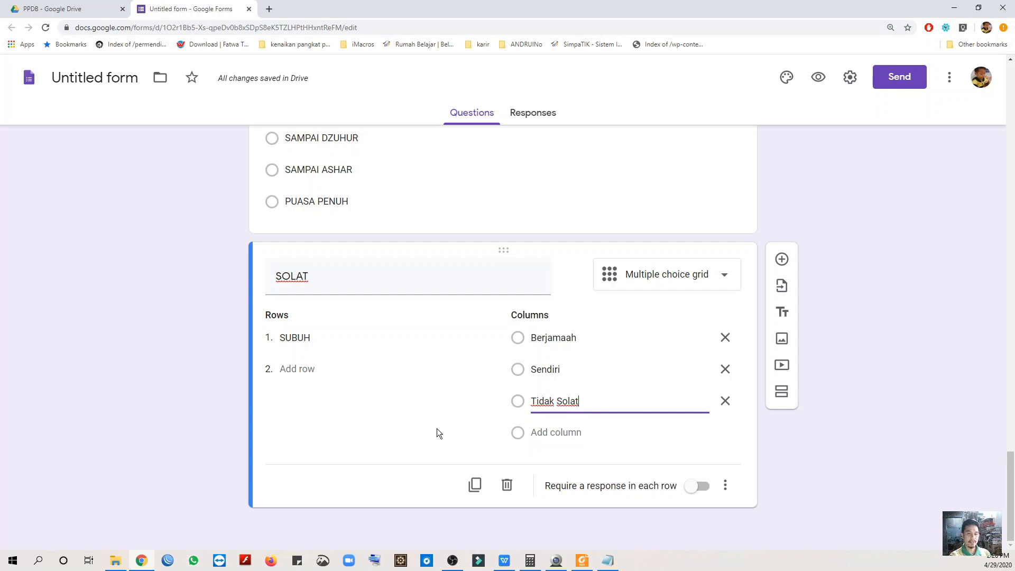
click(300, 370)
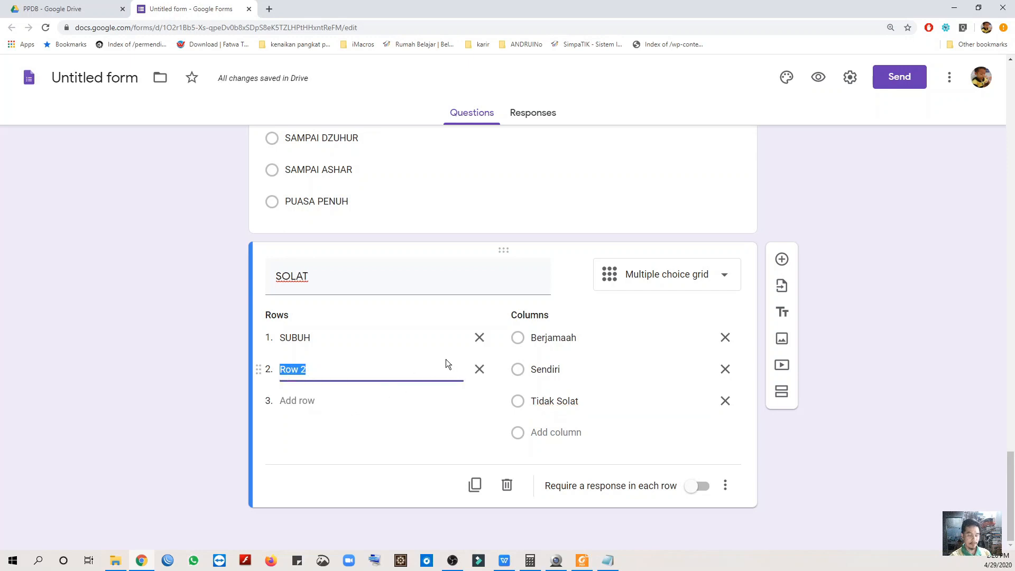
text(Duha)
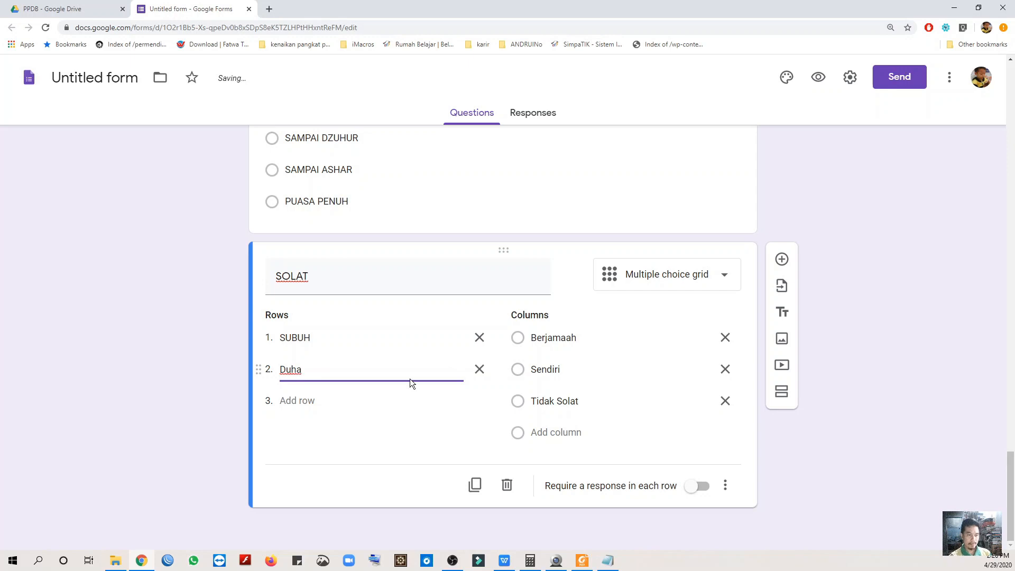
click(309, 402)
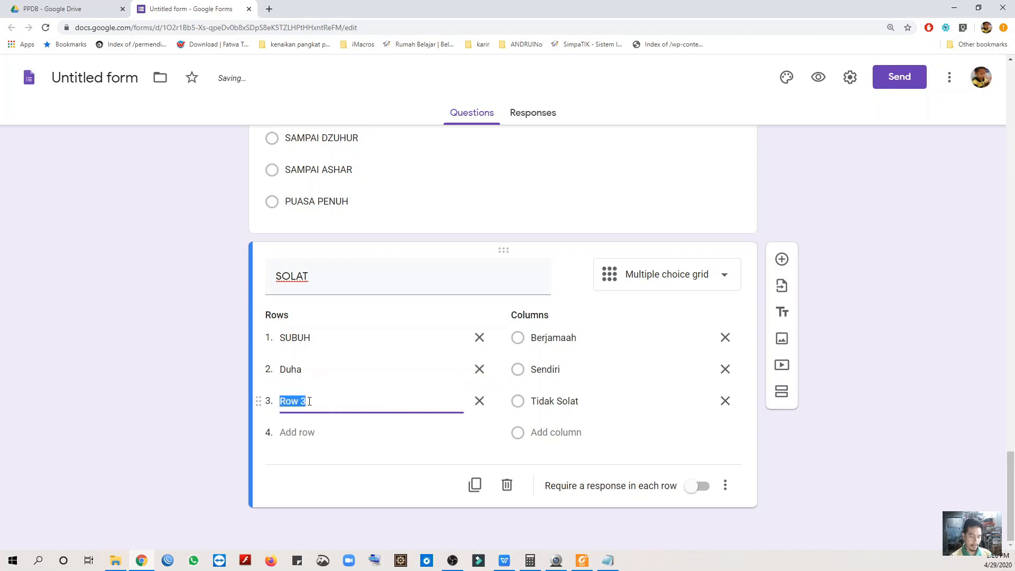
text(Dzuhur)
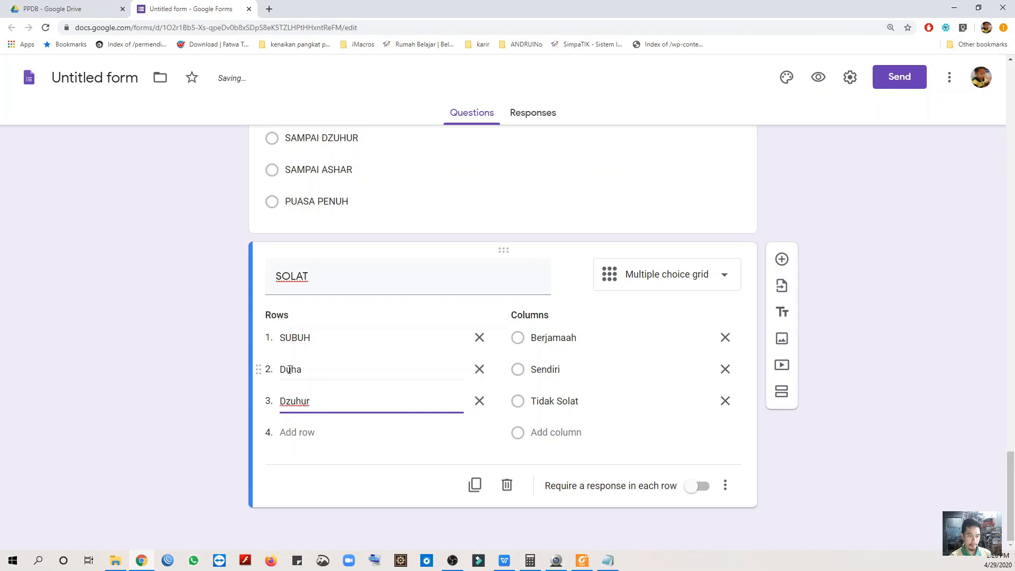
Step: Rewrite the second and third rows of the SOLAT grid in capital letters as "DUHA" and "DZUHUR"
click(295, 338)
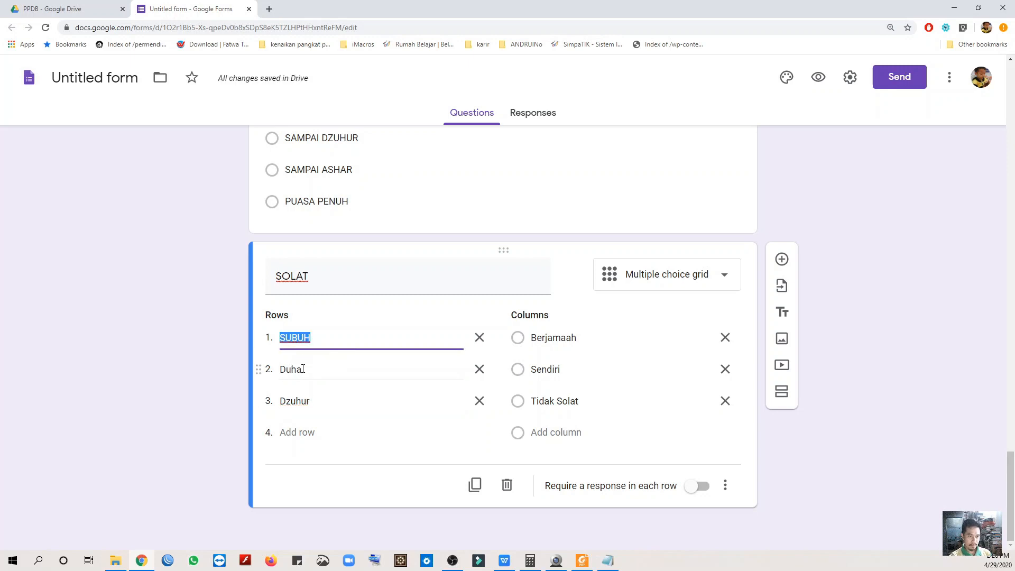
click(303, 369)
text(DUHA)
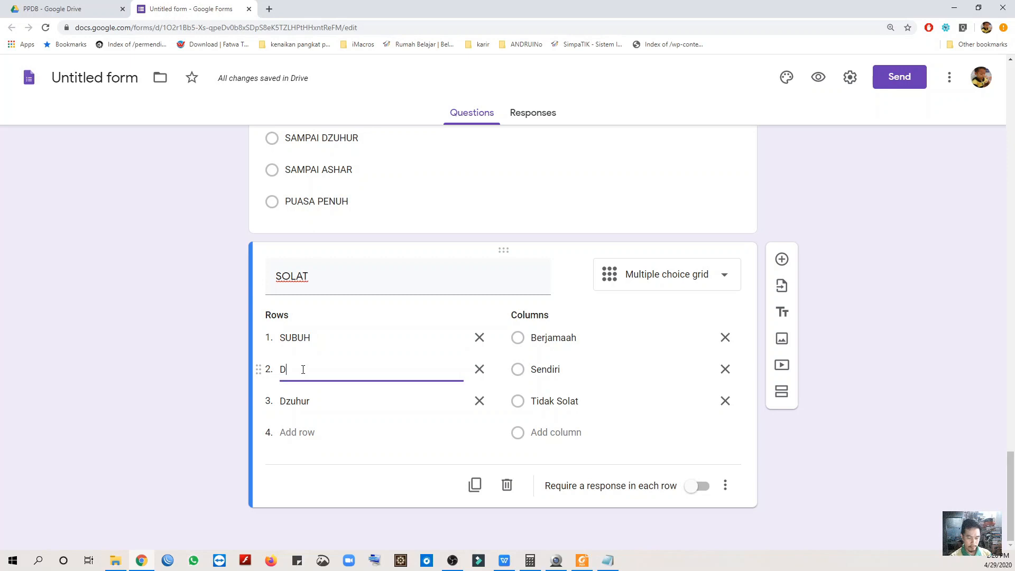
click(310, 401)
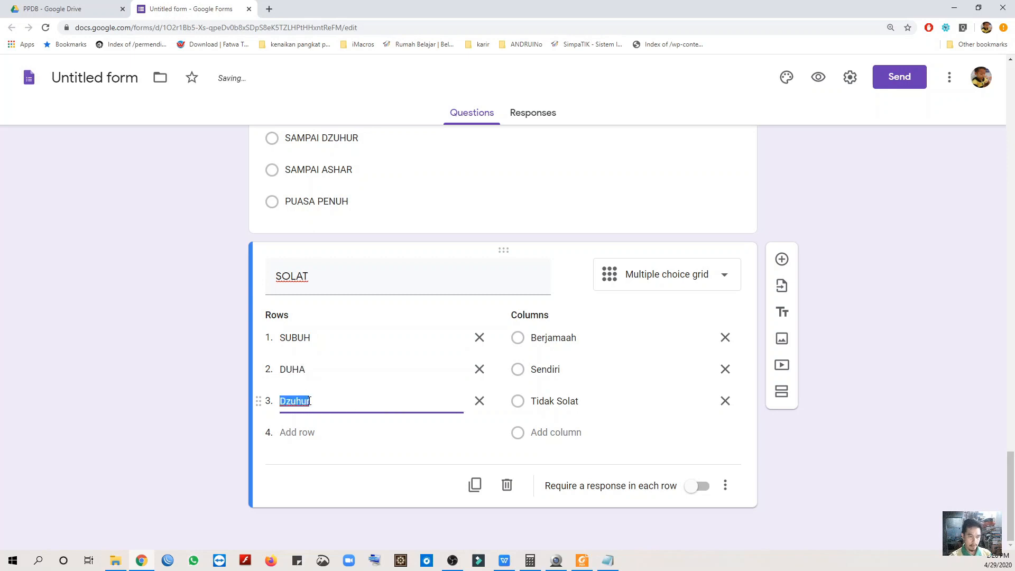
text(DZUHU)
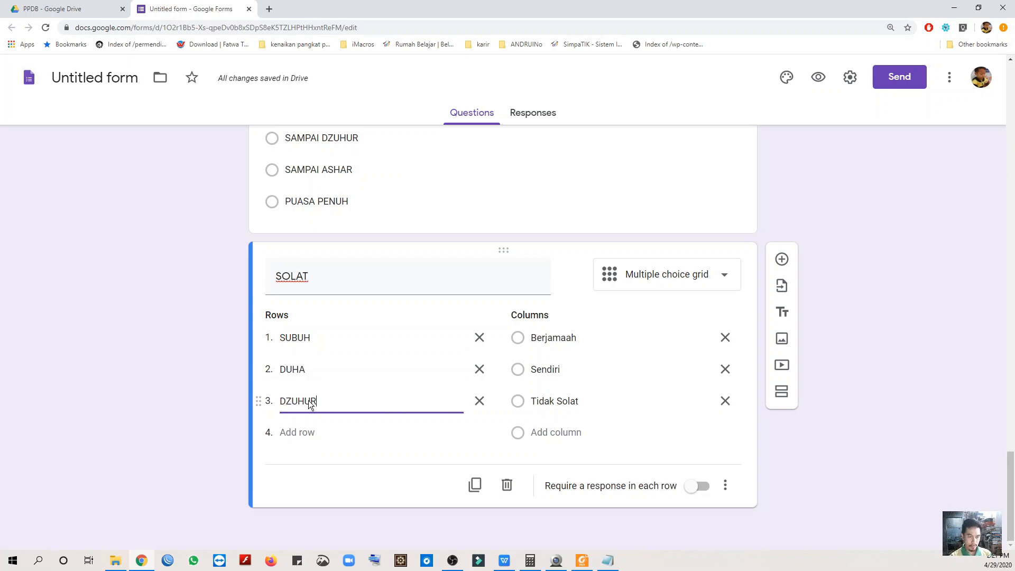
text(R)
Step: Add "ASHAR", "MAGRIB" and "ISYA" as the fourth, fifth and sixth rows of the SOLAT grid
click(295, 432)
text(ASH)
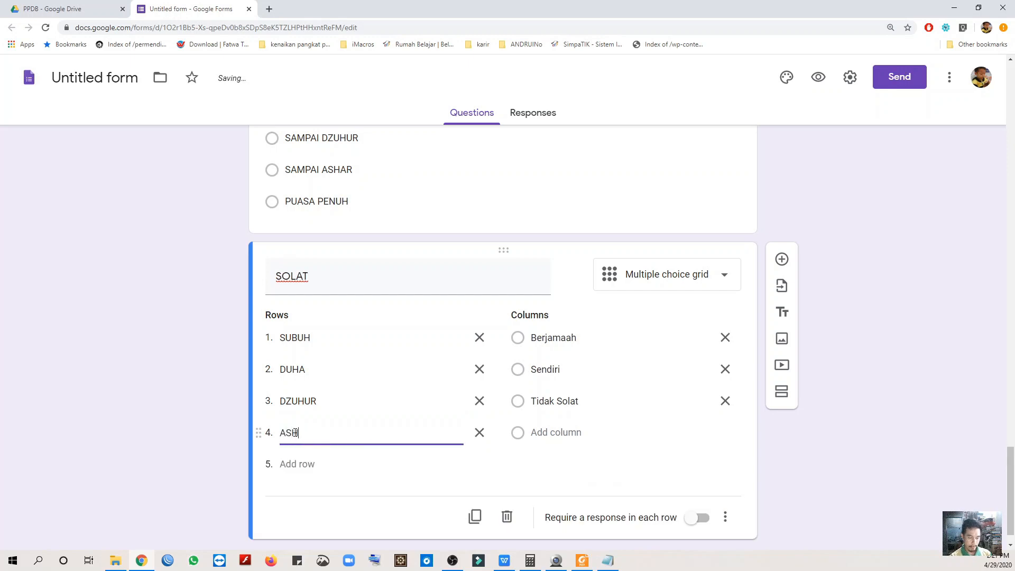
click(305, 463)
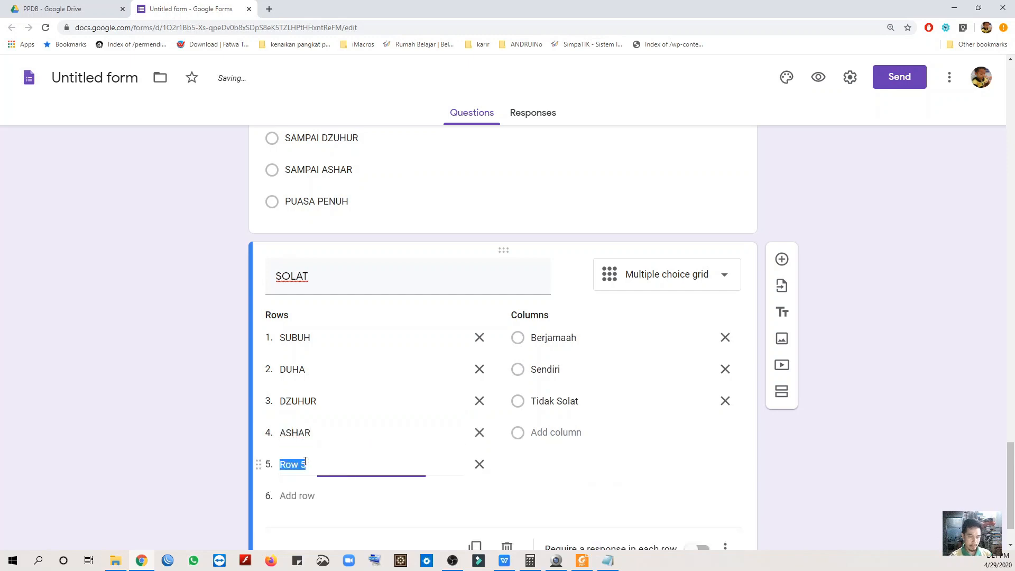
text(MAGRIB)
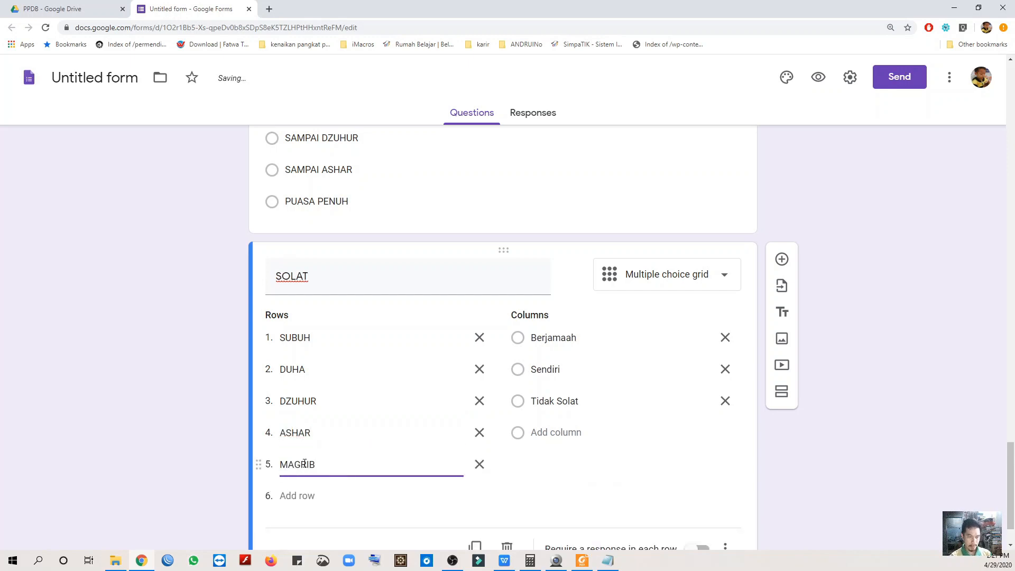
click(308, 495)
text(ISYA)
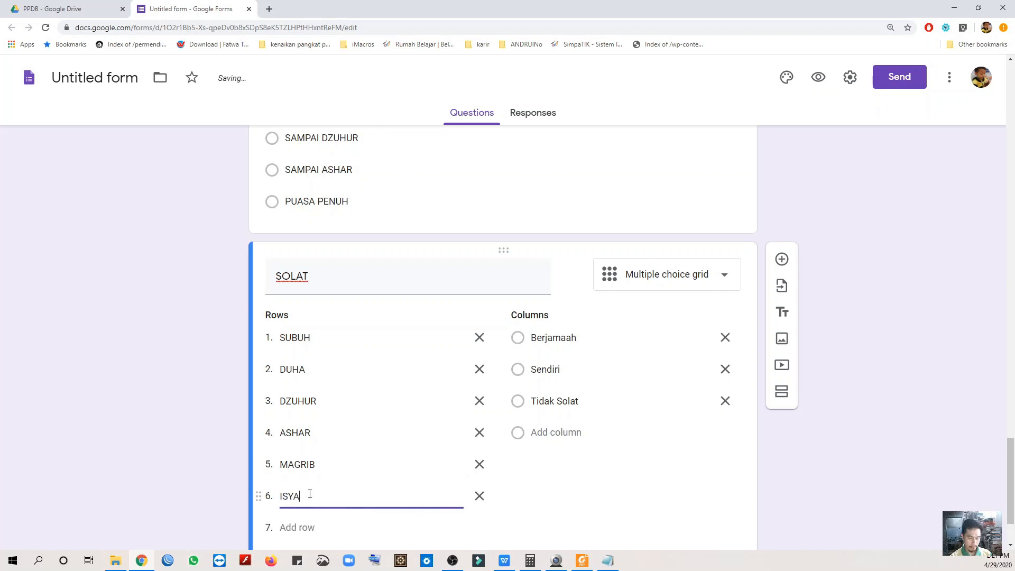
Step: Add "TARAWIH" as the seventh row of the SOLAT grid and require a response in each row
scroll(310, 494, down, 2)
click(294, 431)
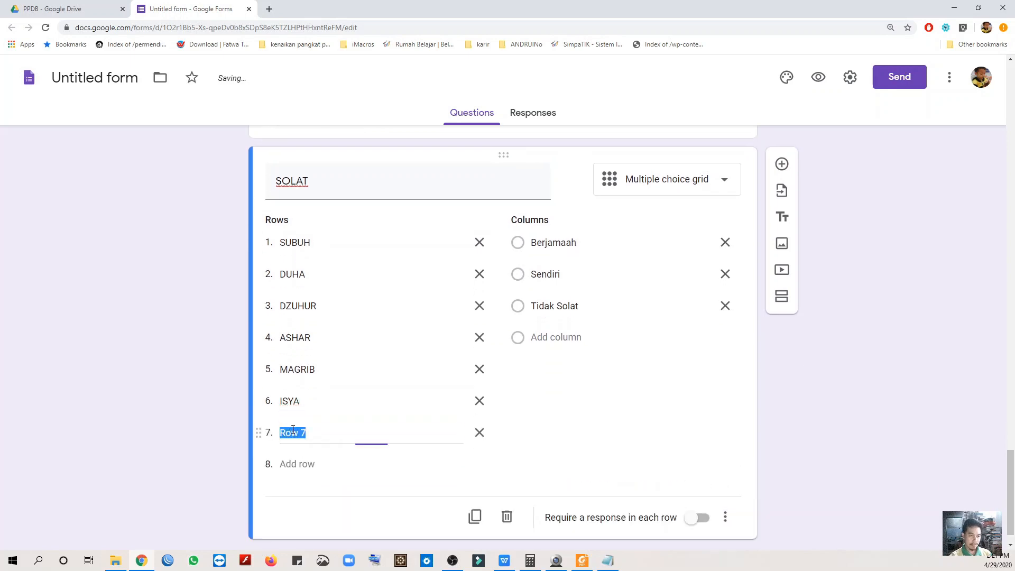
text(TARAWIH)
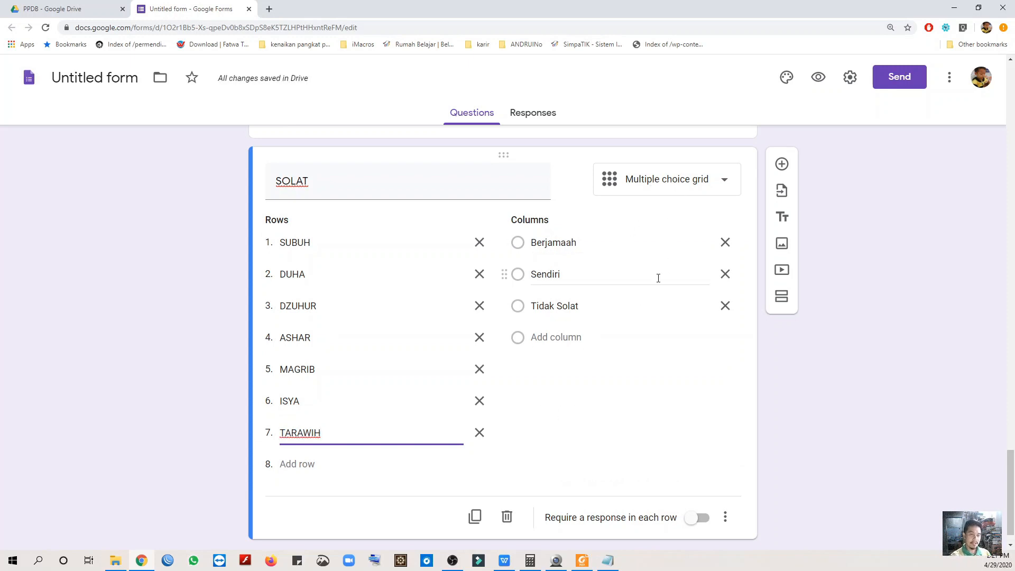
click(697, 518)
Step: Make the PUASA question and the "Ramadhan Hari Ke -" dropdown question required
scroll(646, 456, up, 2)
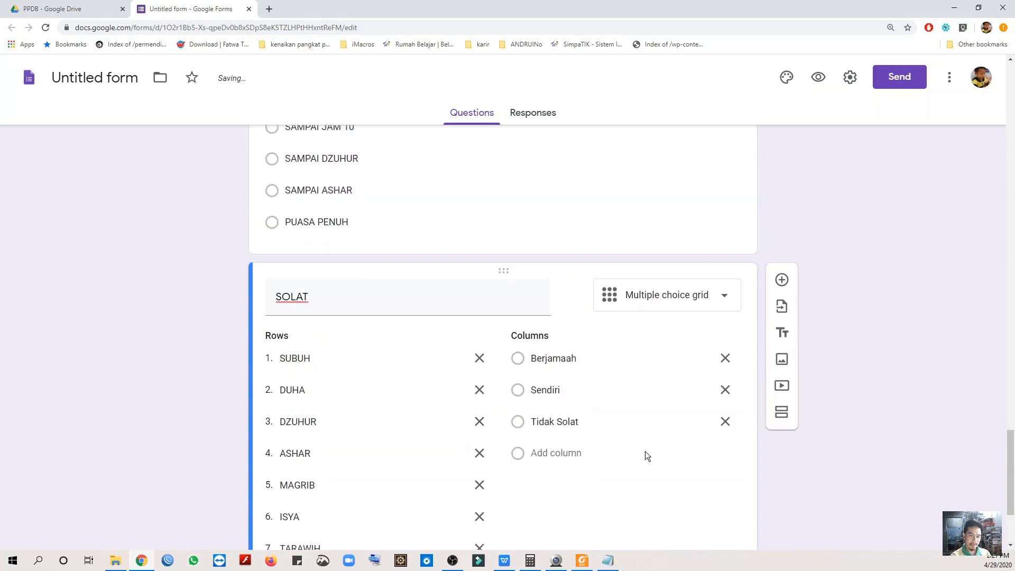
scroll(645, 452, up, 3)
click(674, 392)
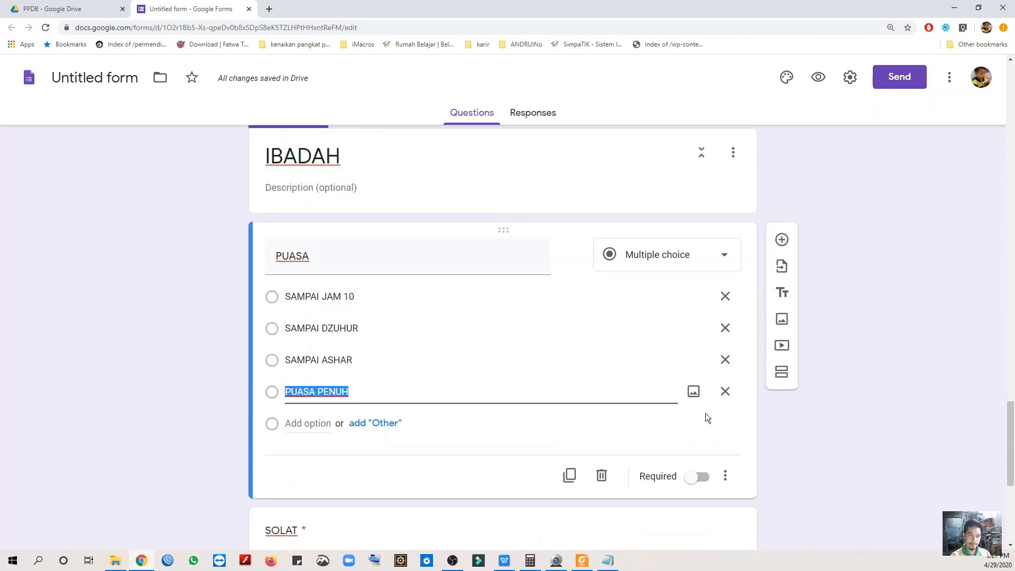
click(691, 482)
scroll(639, 407, up, 6)
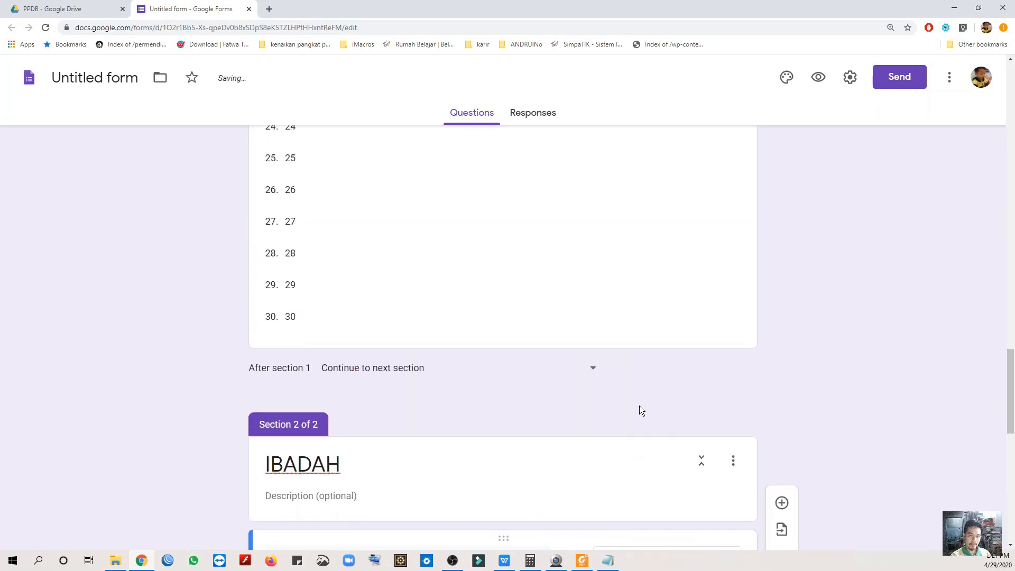
click(656, 378)
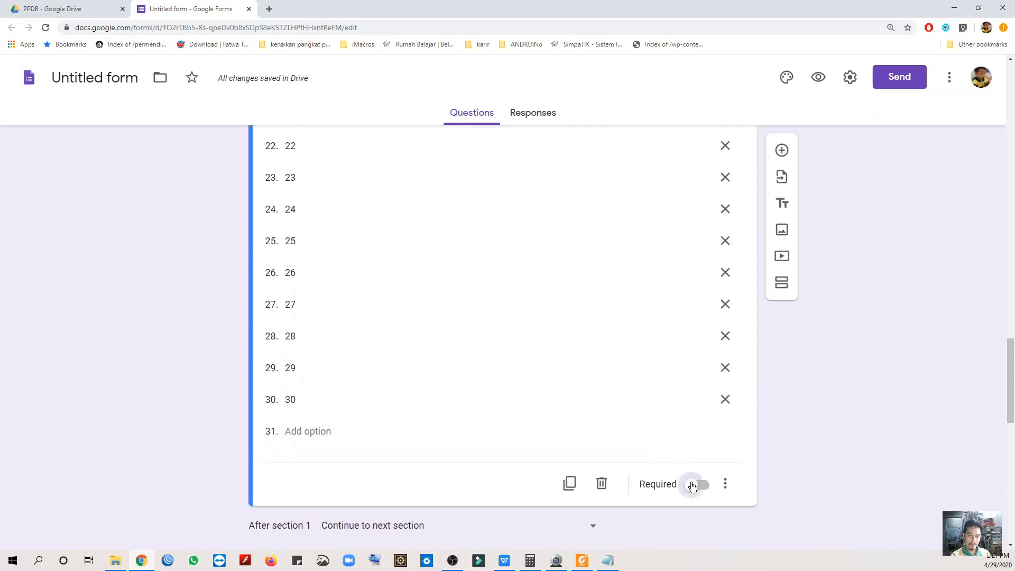
click(692, 485)
scroll(617, 417, down, 5)
scroll(616, 418, up, 3)
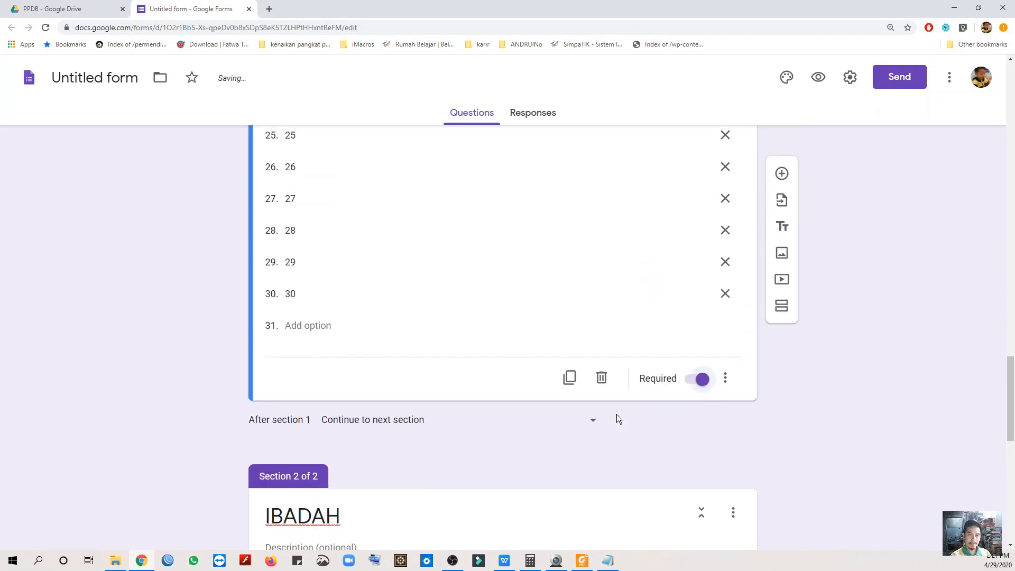
Step: Preview the form, choose the first student in the Nama list and day 2, and continue to the IBADAH section
scroll(617, 420, up, 1)
click(819, 78)
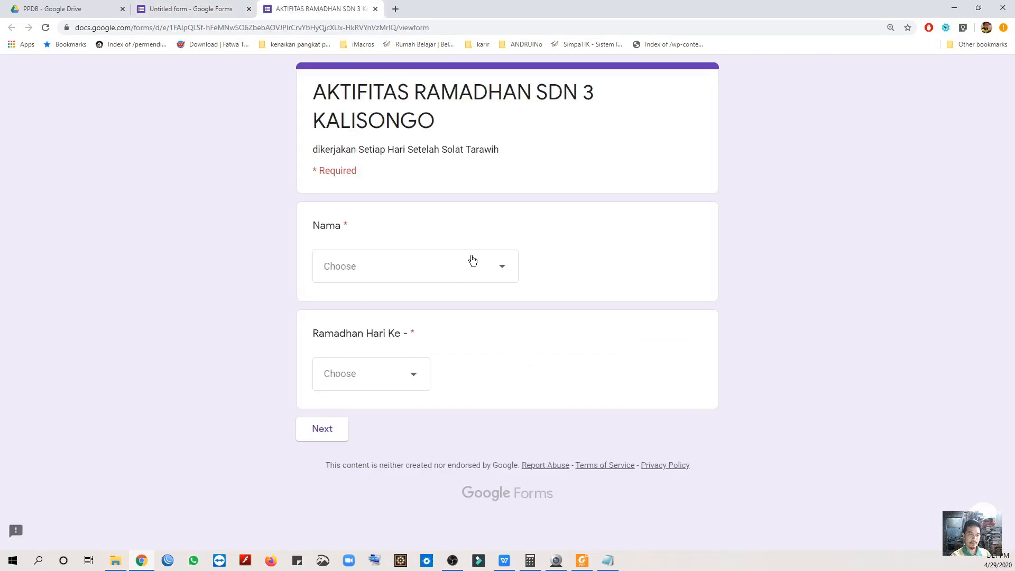
click(500, 268)
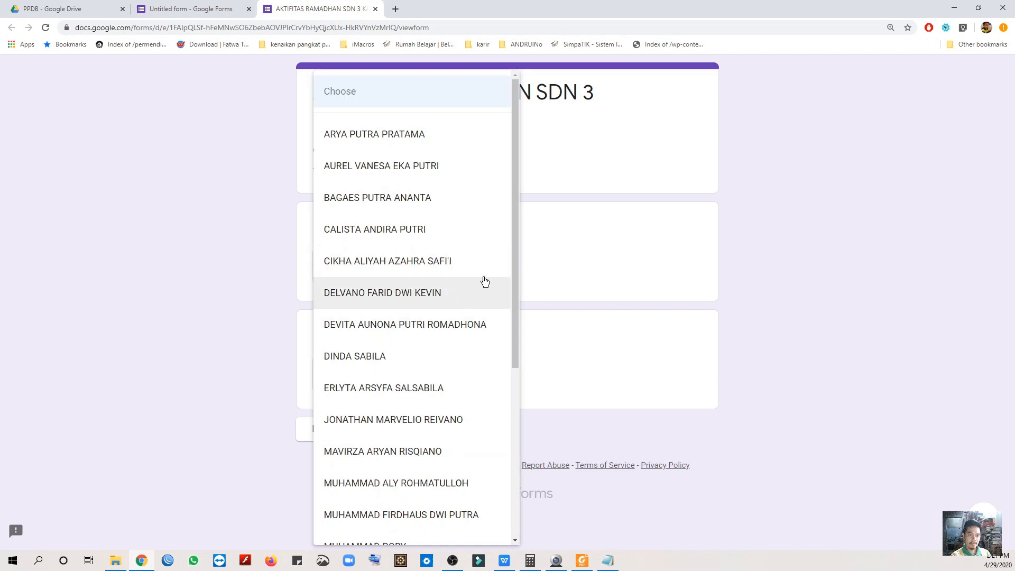
click(435, 142)
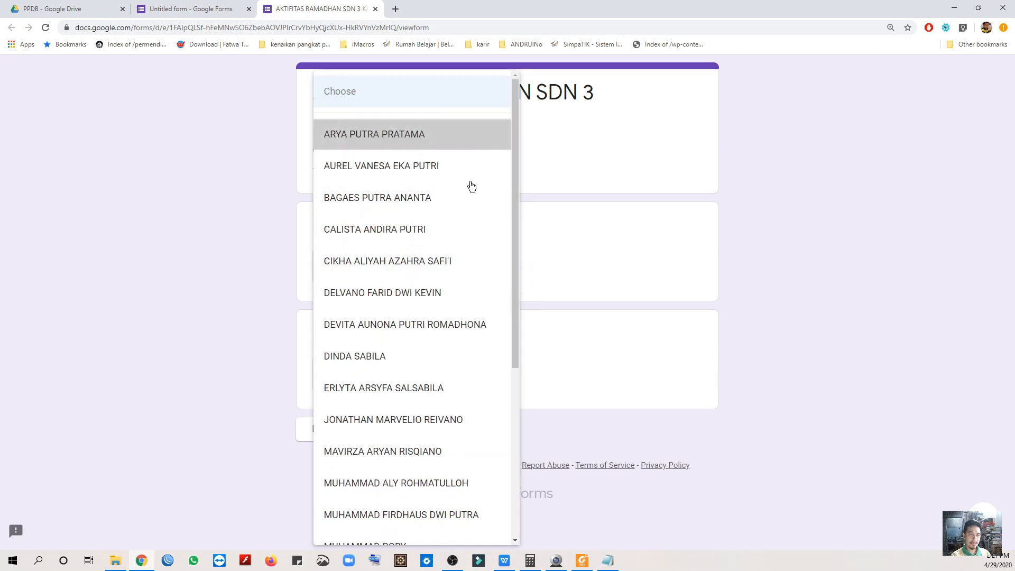
click(415, 376)
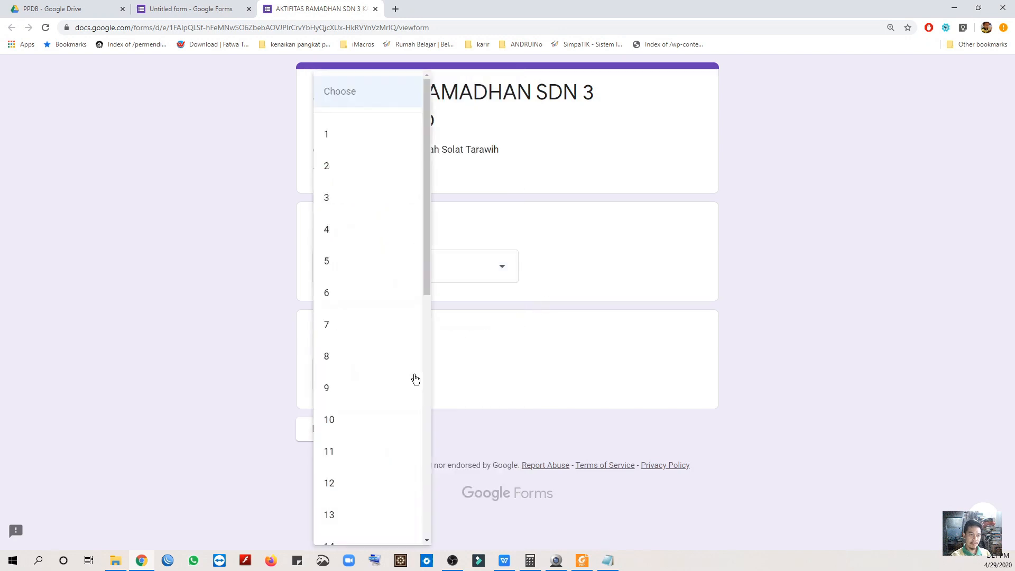
click(329, 166)
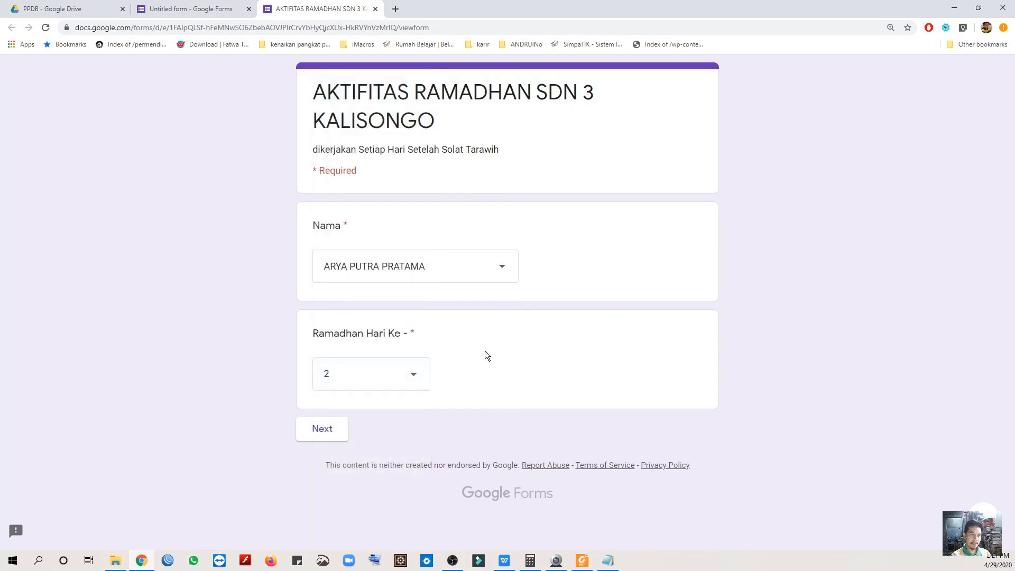
click(320, 429)
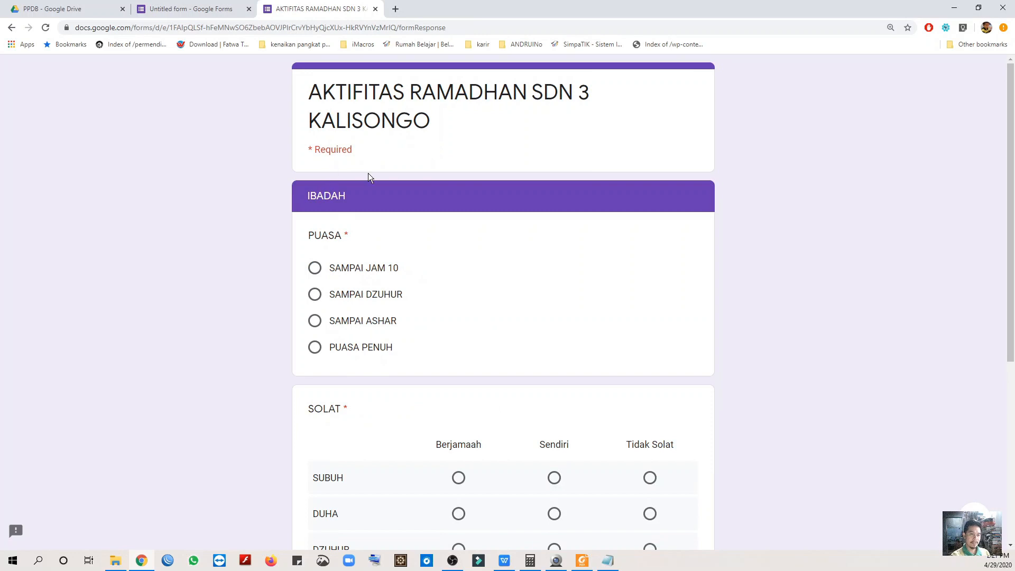
Step: Test the PUASA options in the preview, ending with "PUASA PENUH" selected
click(315, 295)
click(315, 269)
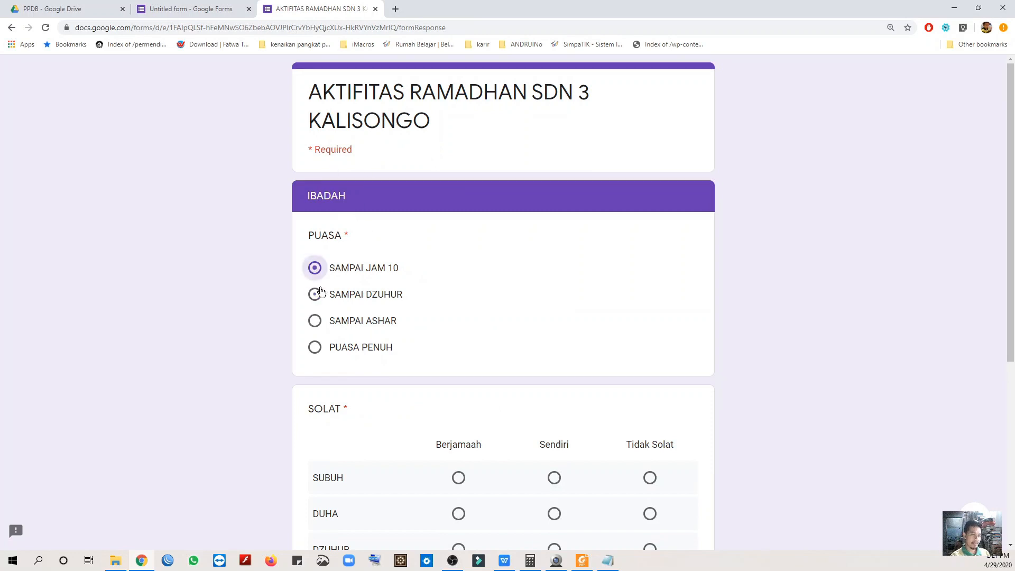
click(316, 295)
click(316, 269)
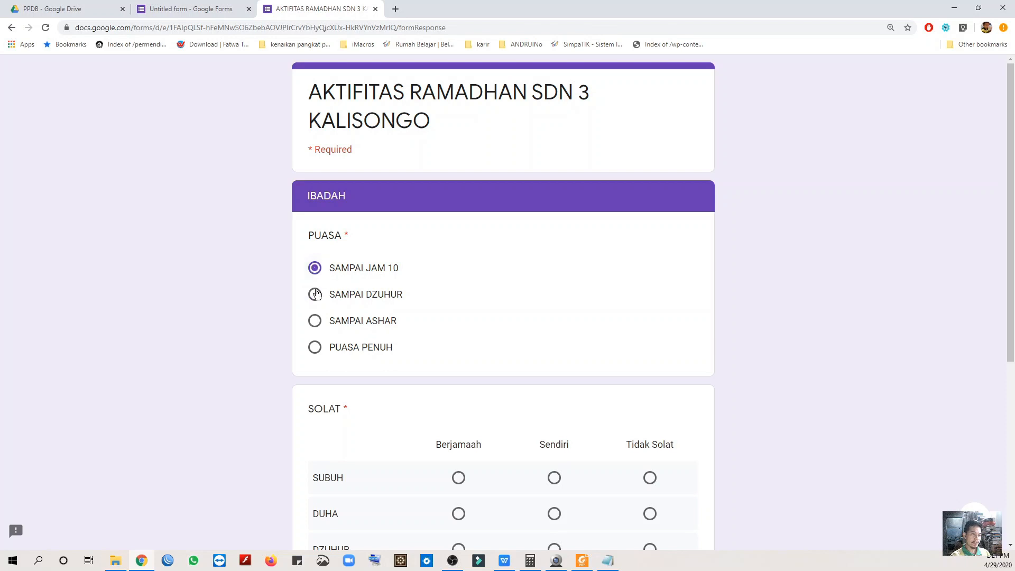
click(316, 295)
scroll(441, 313, down, 2)
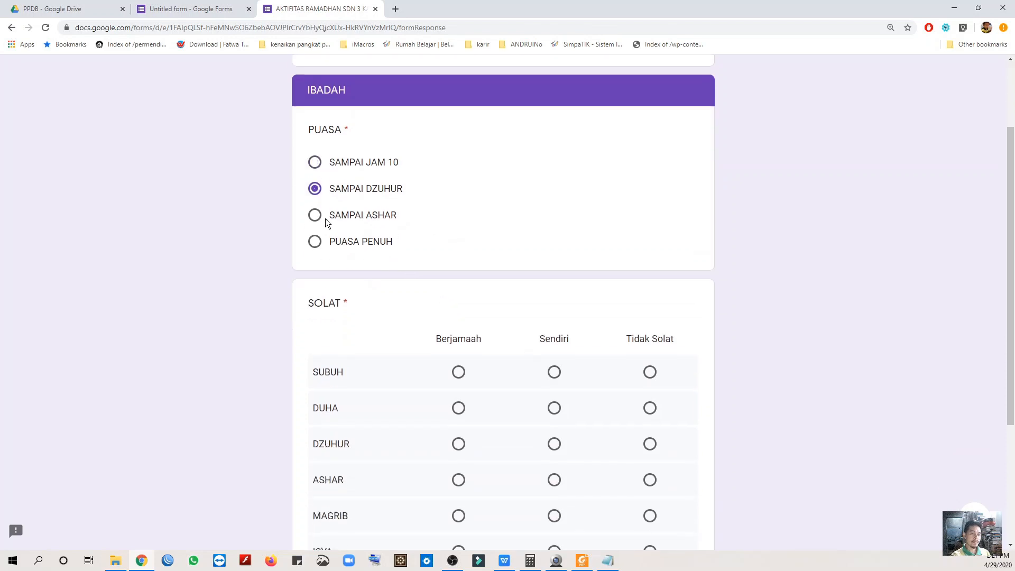
click(315, 217)
click(313, 241)
Step: Review the SOLAT grid in the preview, then close the preview without submitting the response
scroll(329, 314, down, 2)
scroll(335, 277, up, 2)
scroll(335, 277, down, 2)
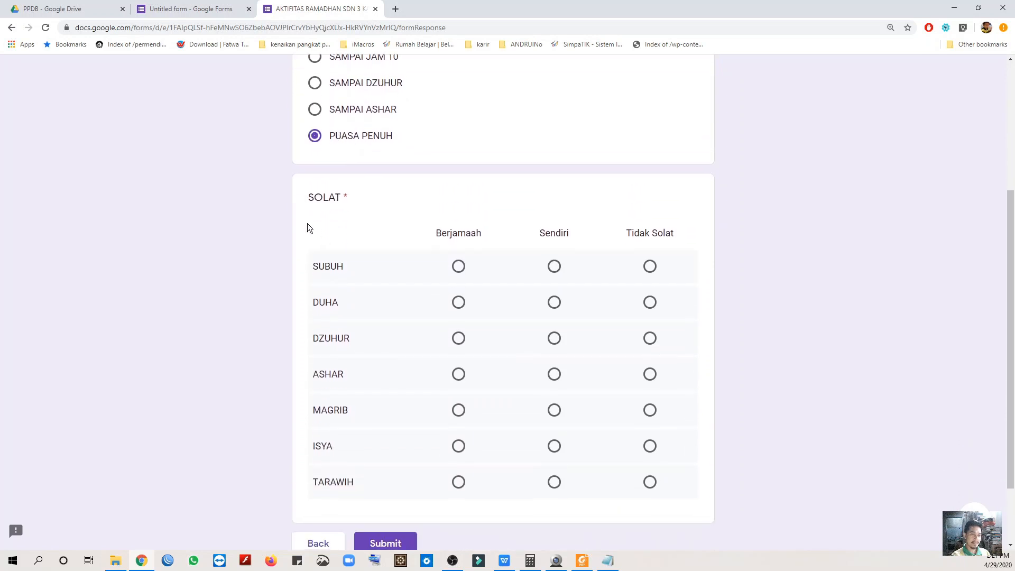
scroll(476, 233, down, 1)
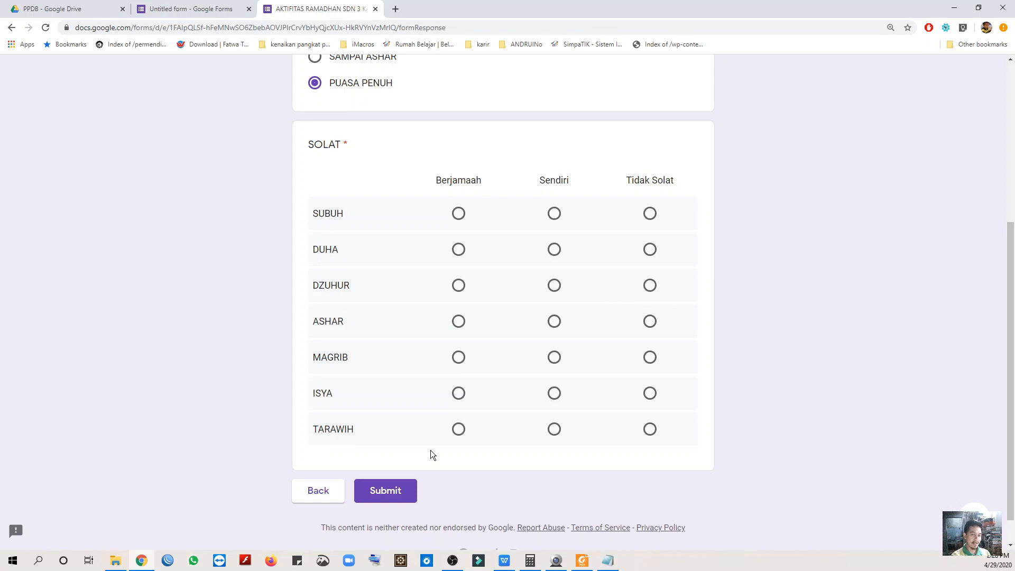
scroll(450, 188, up, 3)
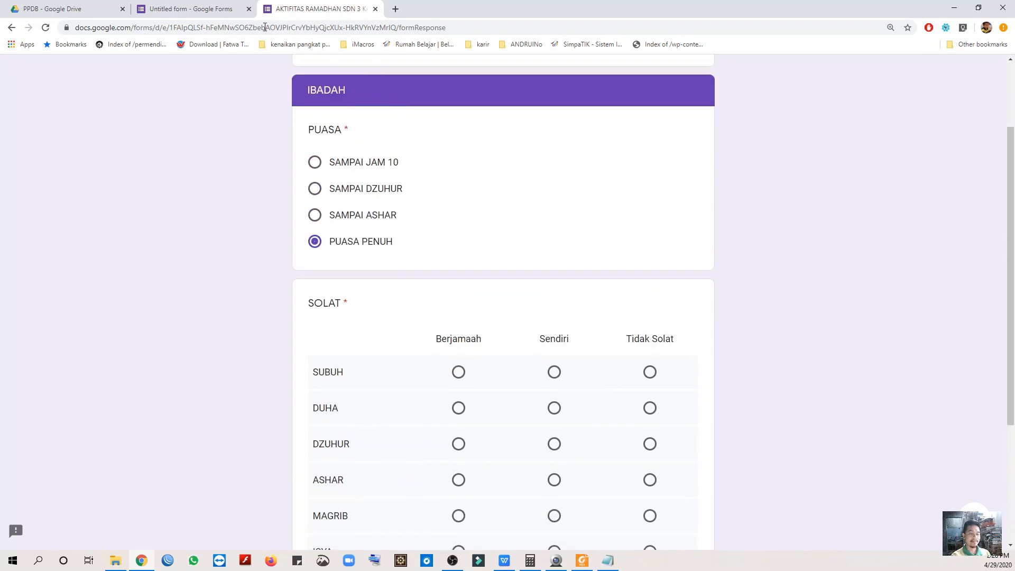
click(376, 8)
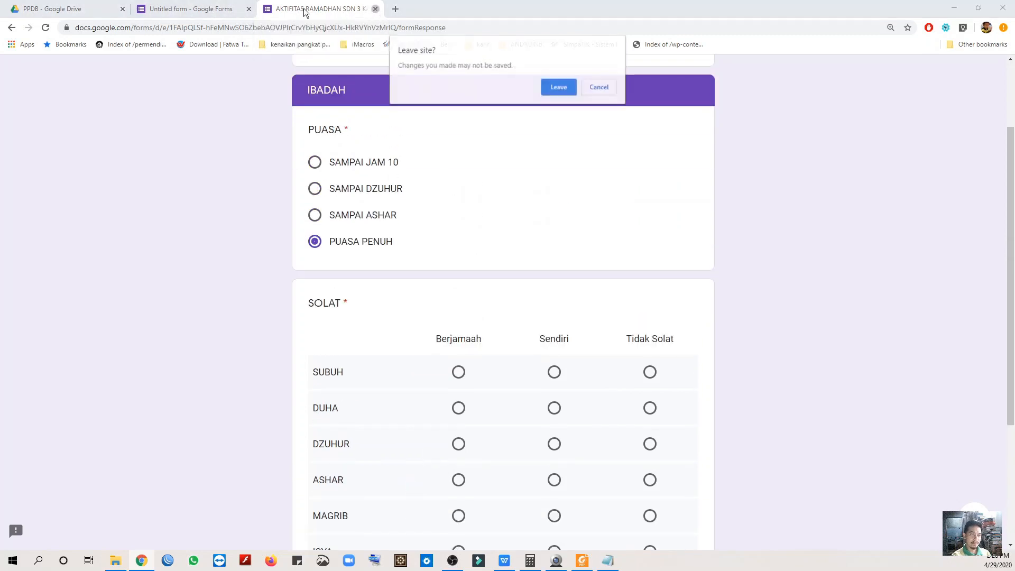
click(558, 87)
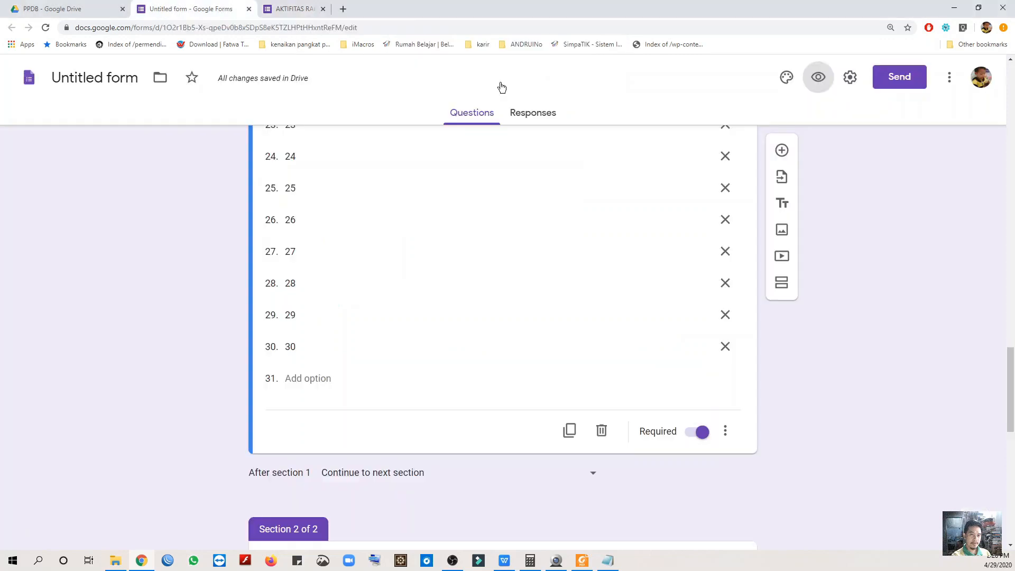
scroll(412, 303, up, 7)
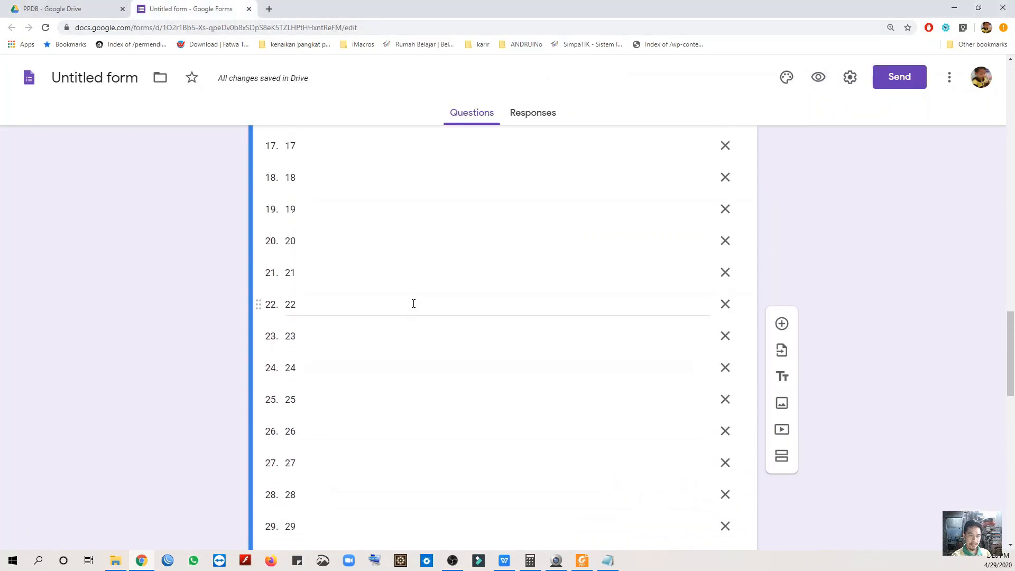
scroll(434, 318, down, 14)
scroll(458, 357, down, 5)
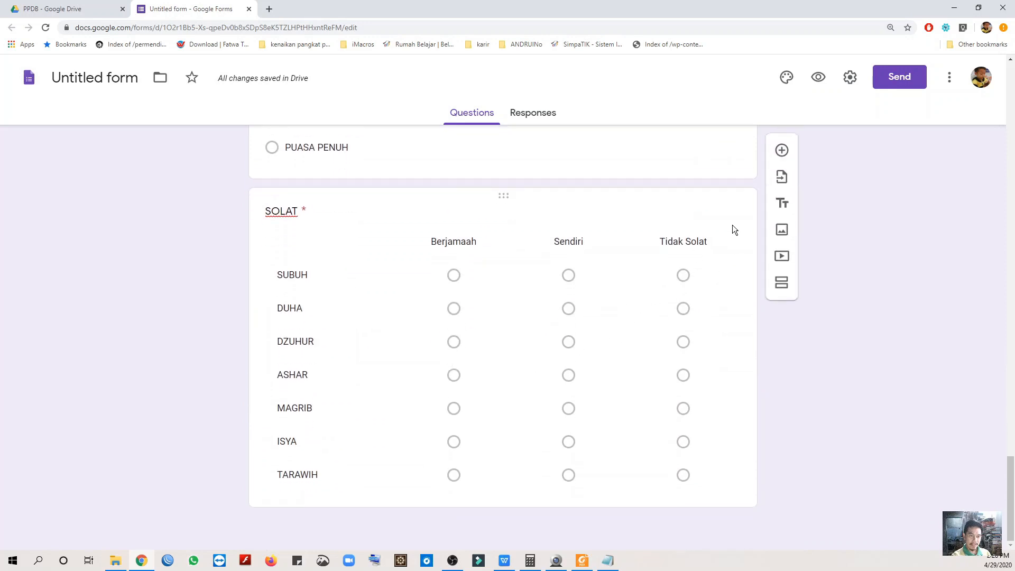
click(782, 153)
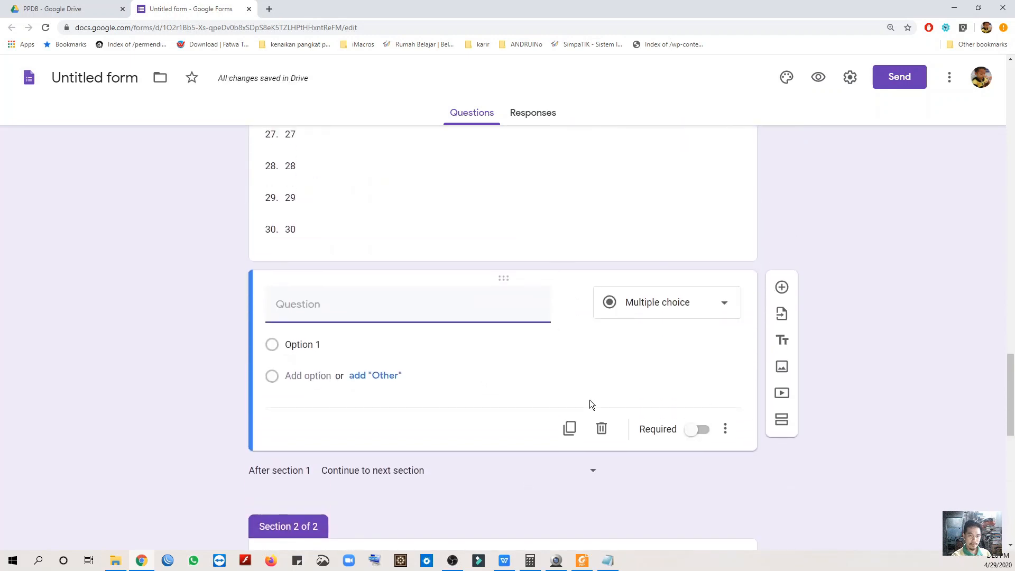
click(602, 428)
Step: Add a question directly below the SOLAT grid and title it "aLASAN tIDAK sOLAT"
scroll(534, 429, down, 9)
scroll(534, 423, down, 1)
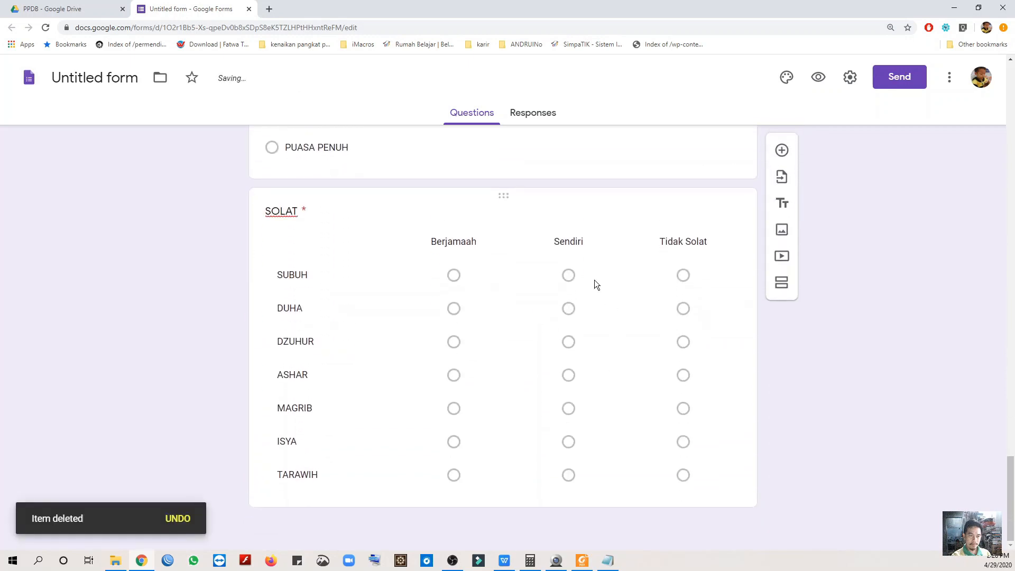
click(523, 214)
click(782, 150)
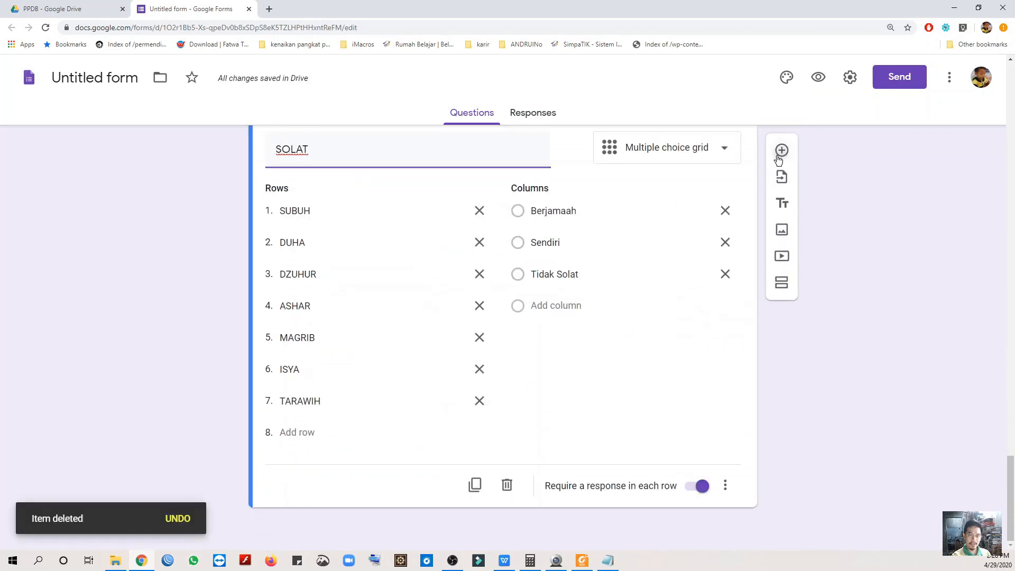
text(aLA)
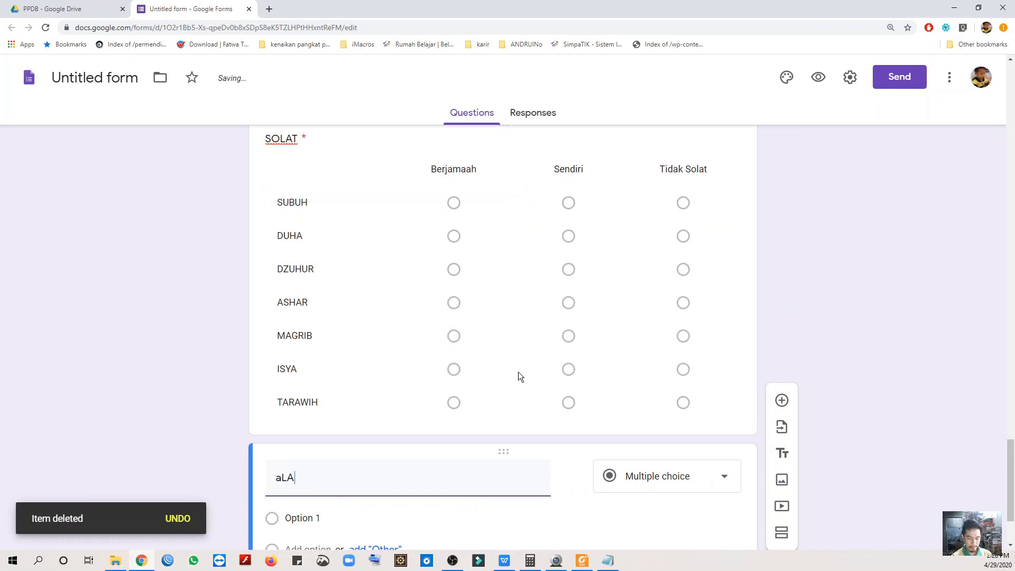
text(SAN tIDAK sOLAT)
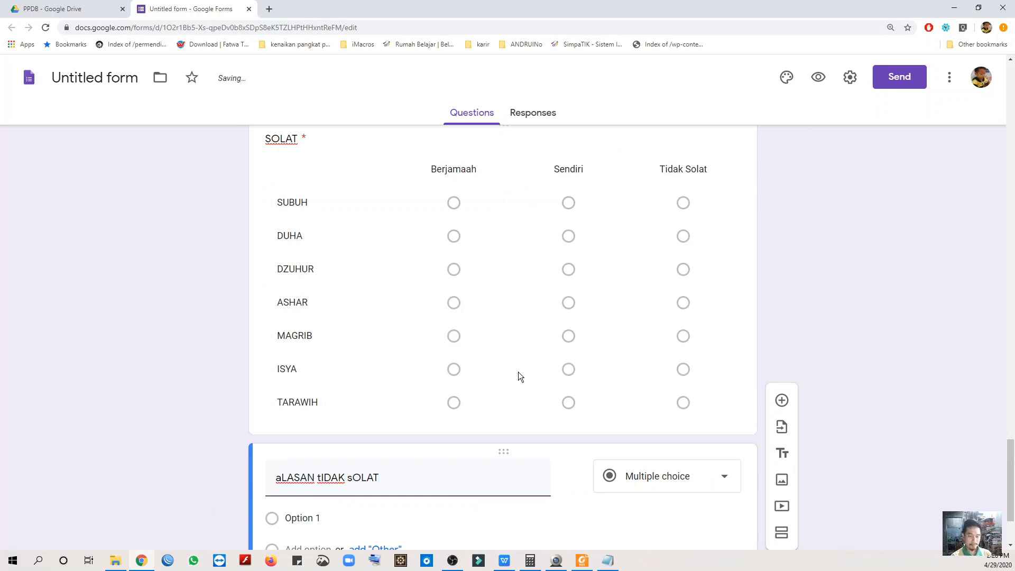
Step: Rewrite the new question's title with correct capitalization as "Alasan Tidak Solat"
key(BackSpace)
key(BackSpace)
key(BackSpace)
key(BackSpace)
key(BackSpace)
key(BackSpace)
key(BackSpace)
key(BackSpace)
key(BackSpace)
key(BackSpace)
key(BackSpace)
key(BackSpace)
key(BackSpace)
key(BackSpace)
key(BackSpace)
key(BackSpace)
key(BackSpace)
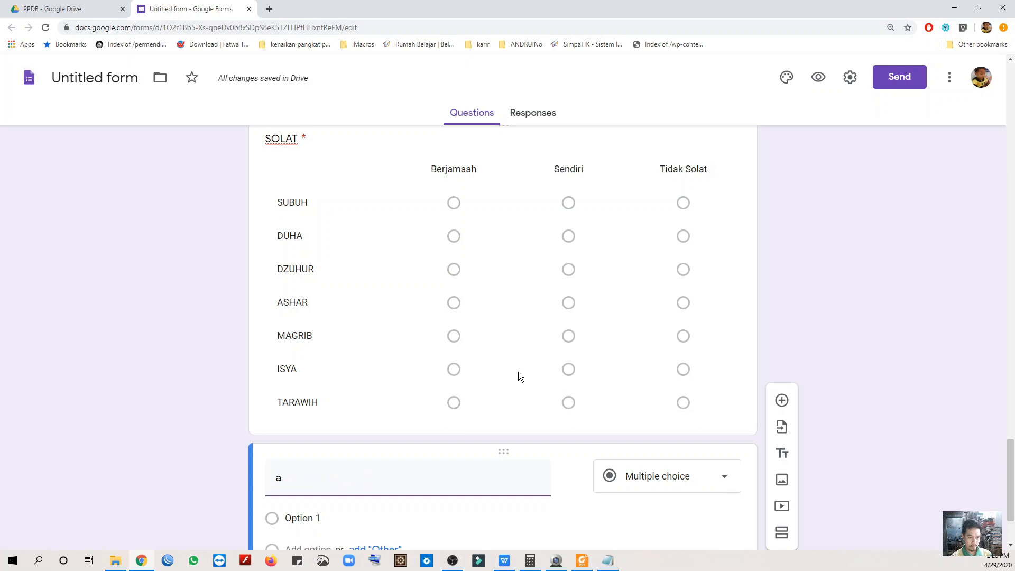
text(Alas)
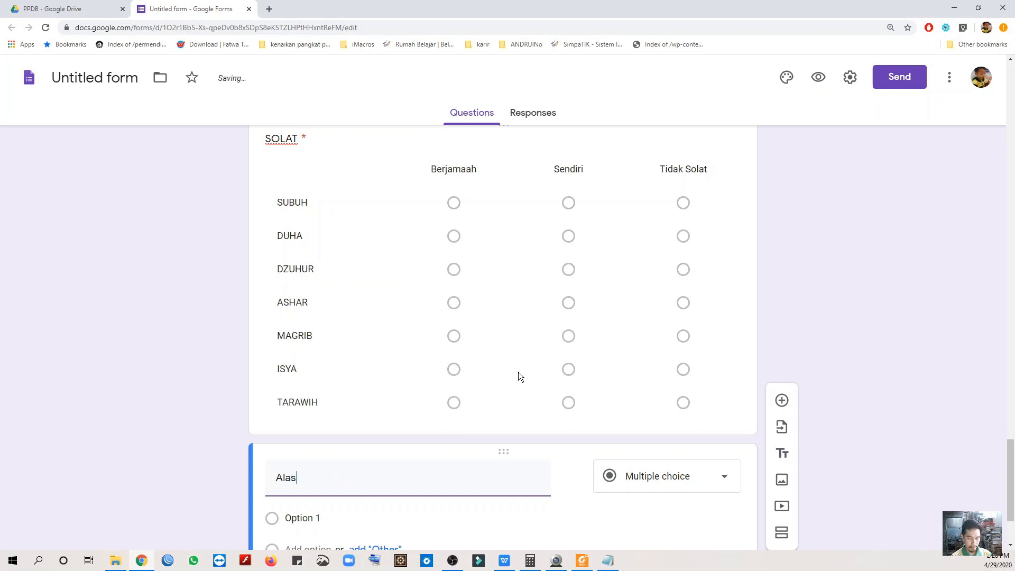
text(an Tidak Solat)
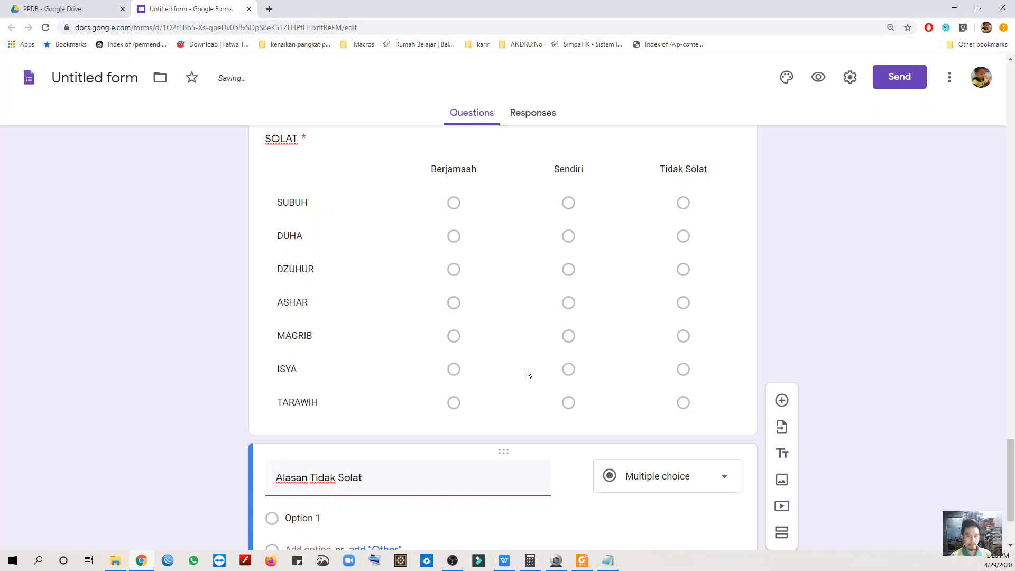
Step: Change the "Alasan Tidak Solat" question to the Short answer type and make it required
scroll(527, 370, down, 2)
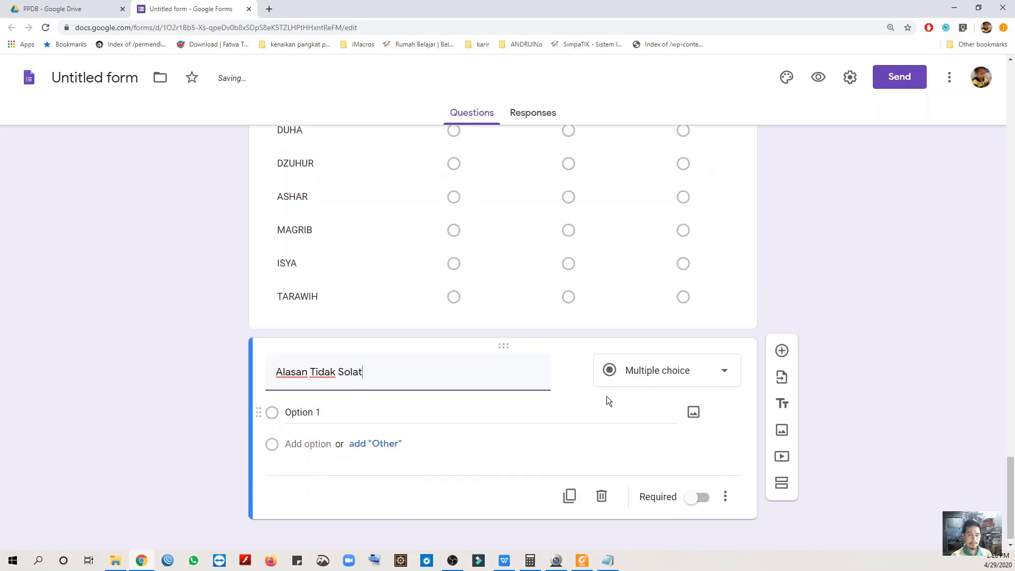
click(639, 371)
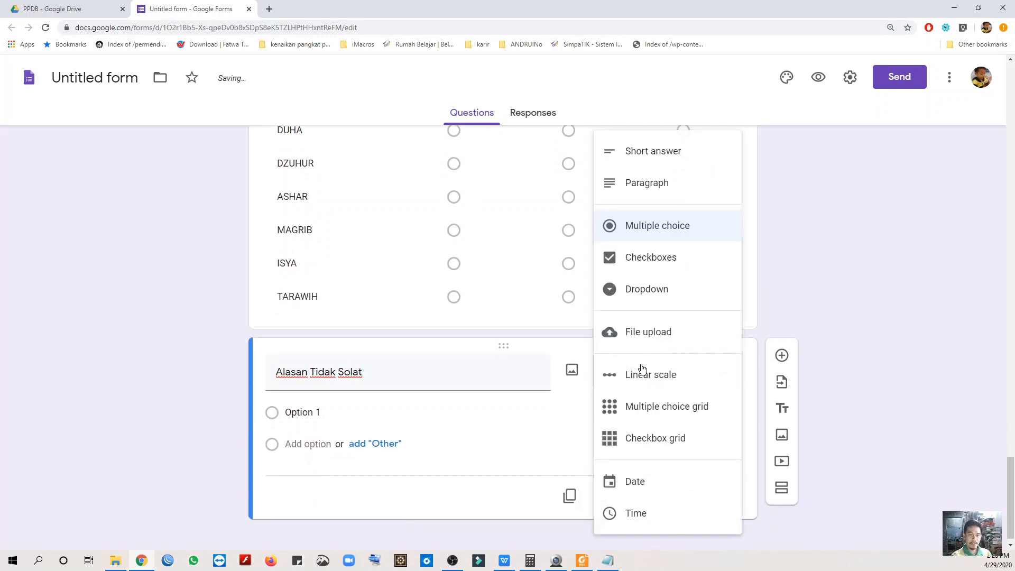
click(653, 155)
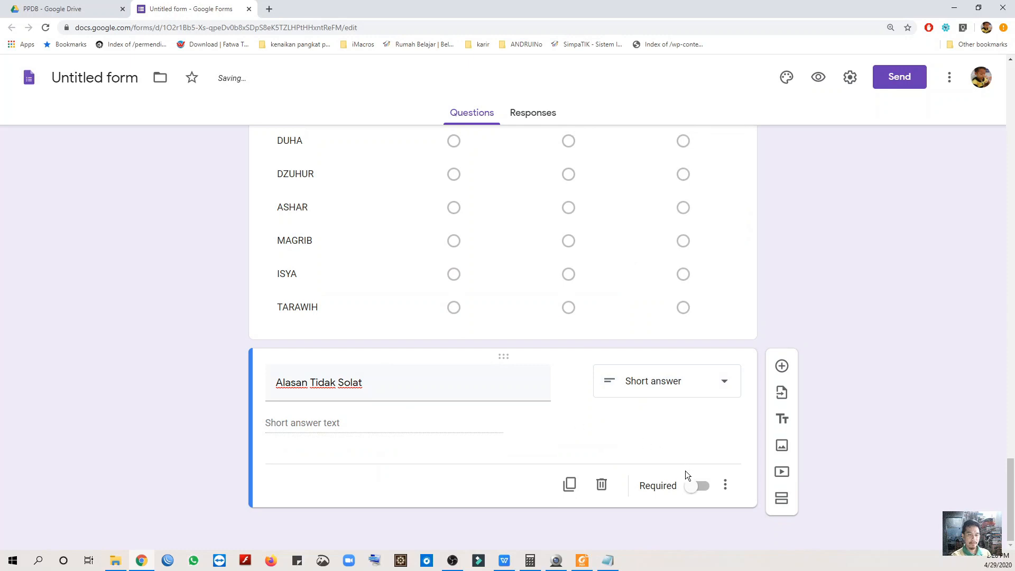
click(695, 490)
scroll(487, 381, up, 6)
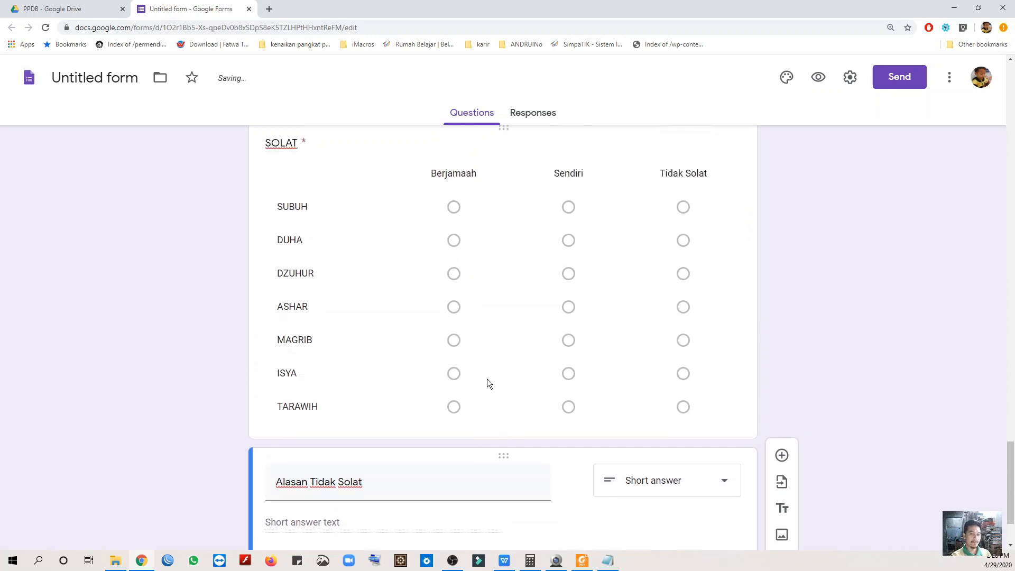
Step: Add a new section after the "Alasan Tidak Solat" question and title it "TADARUS"
scroll(487, 379, down, 6)
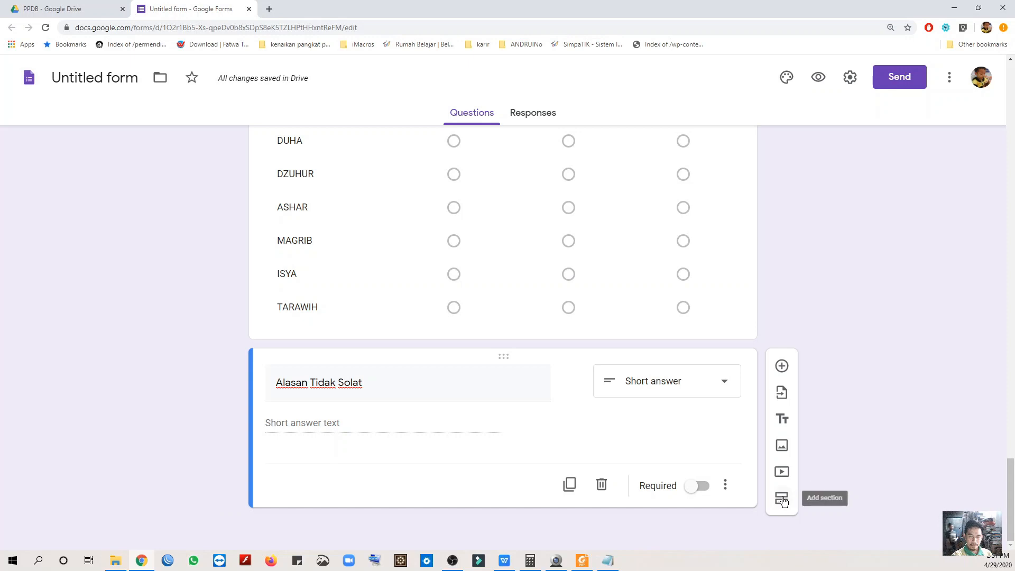
click(782, 498)
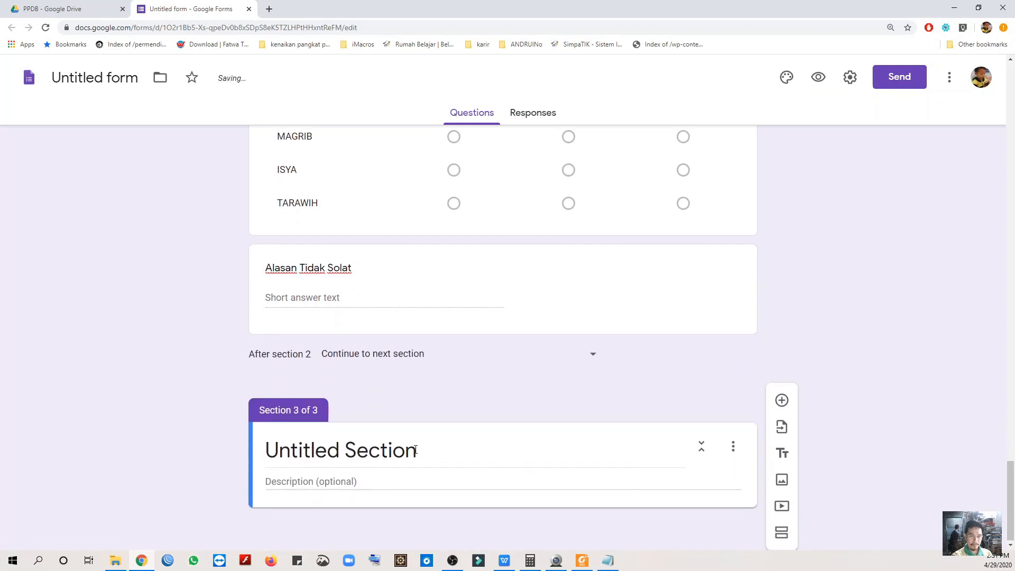
click(404, 450)
text(tadarus)
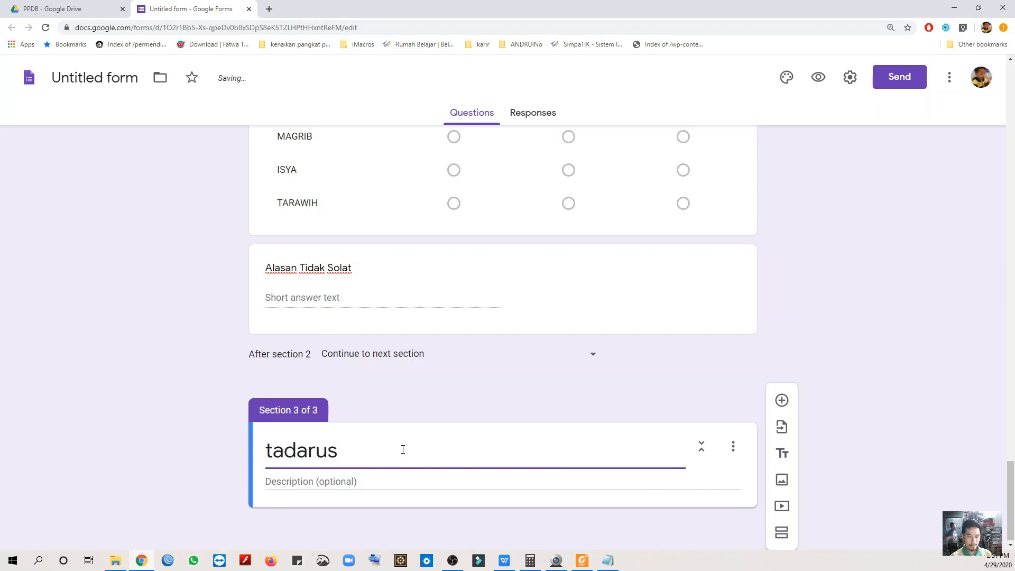
key(BackSpace)
key(BackSpace)
key(BackSpace)
key(BackSpace)
key(BackSpace)
key(BackSpace)
key(BackSpace)
text(TADARUS)
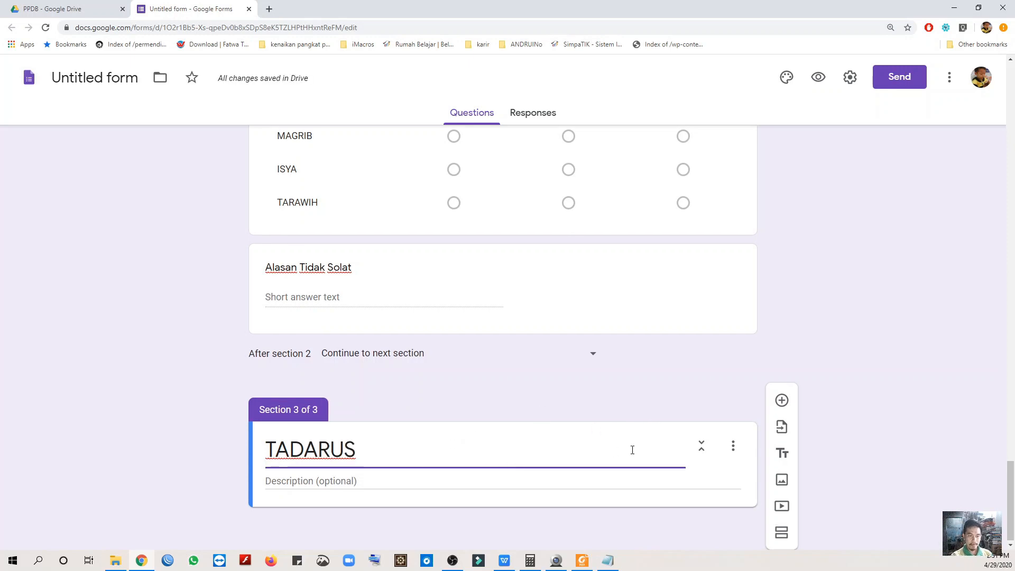
Step: Enter "BISA AL QUR'AN ATAUPUN IQRO" as the description of the TADARUS section
click(470, 475)
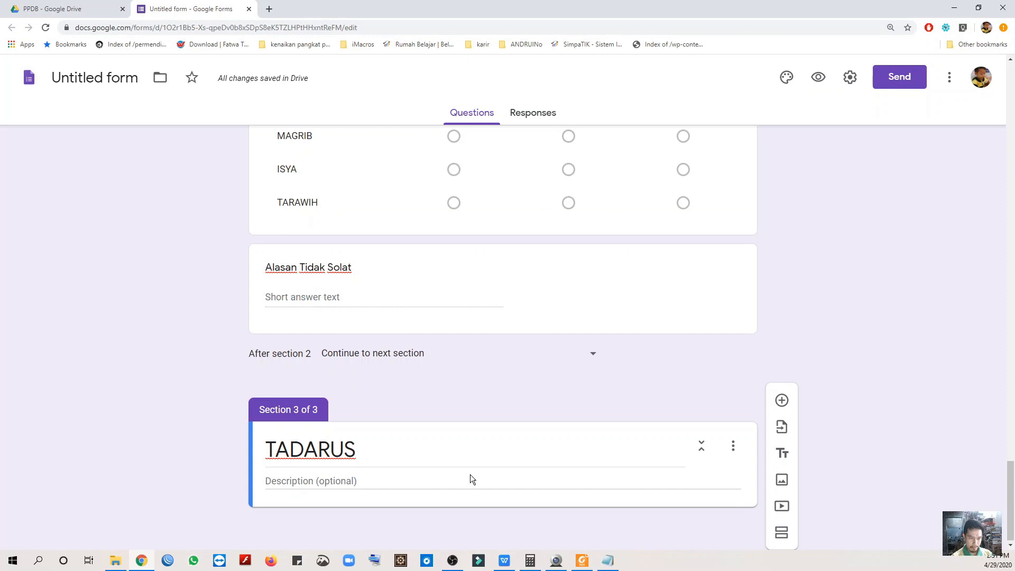
click(343, 480)
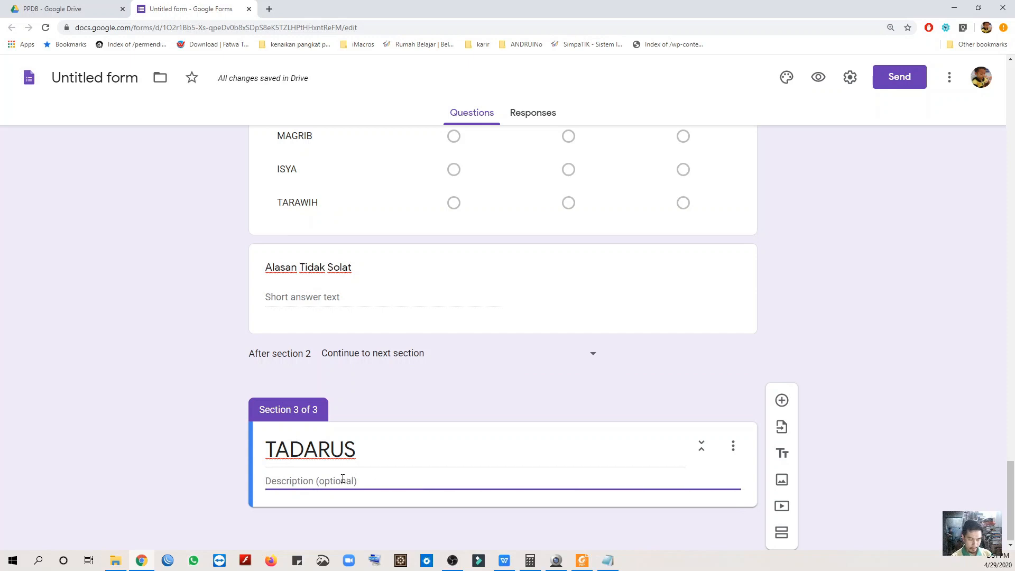
text(BISA AL)
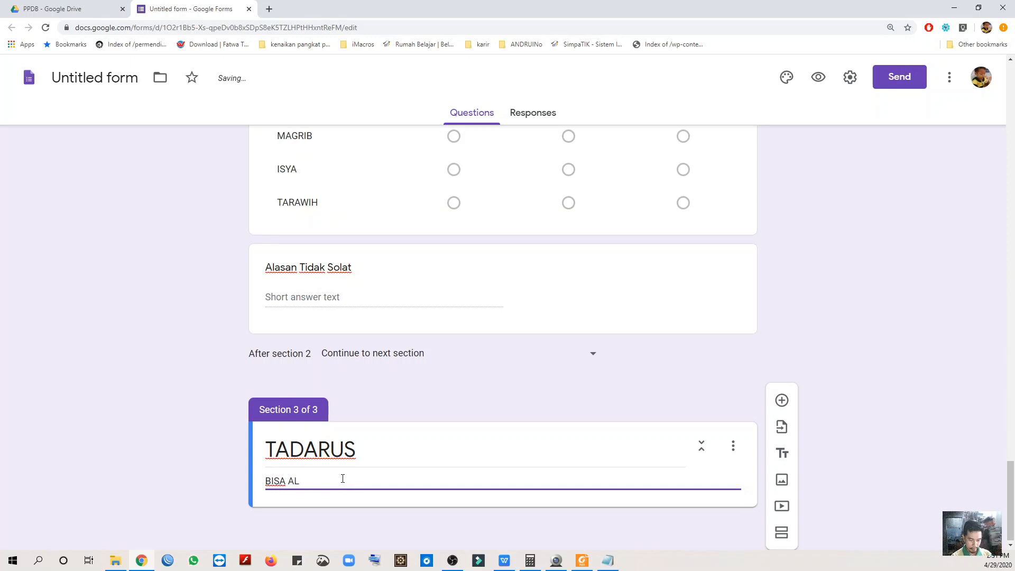
text( qUR'AN ATAU PU)
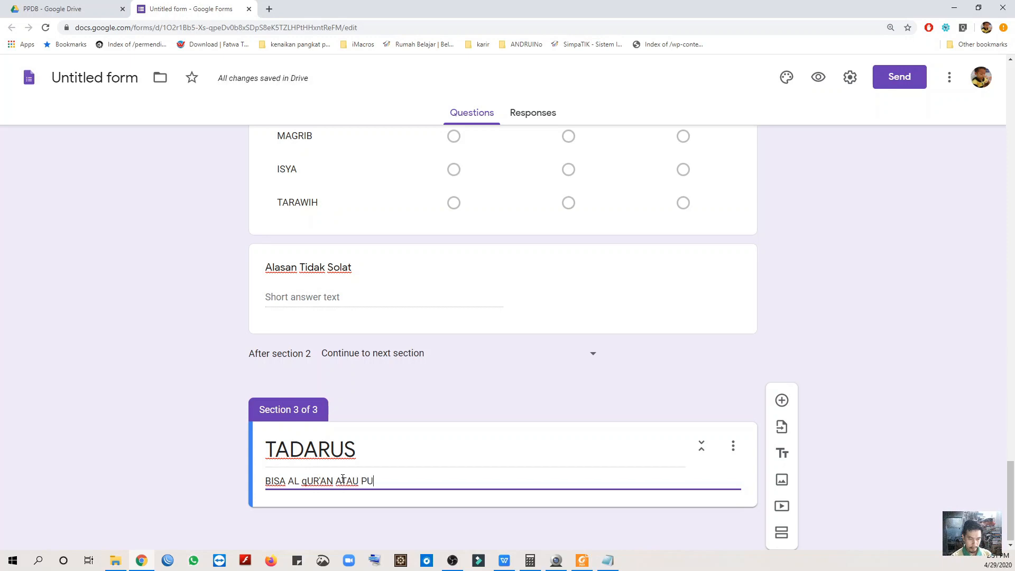
key(BackSpace)
key(BackSpace)
key(BackSpace)
key(BackSpace)
key(BackSpace)
key(BackSpace)
key(BackSpace)
key(BackSpace)
key(BackSpace)
key(BackSpace)
key(BackSpace)
key(BackSpace)
key(BackSpace)
key(BackSpace)
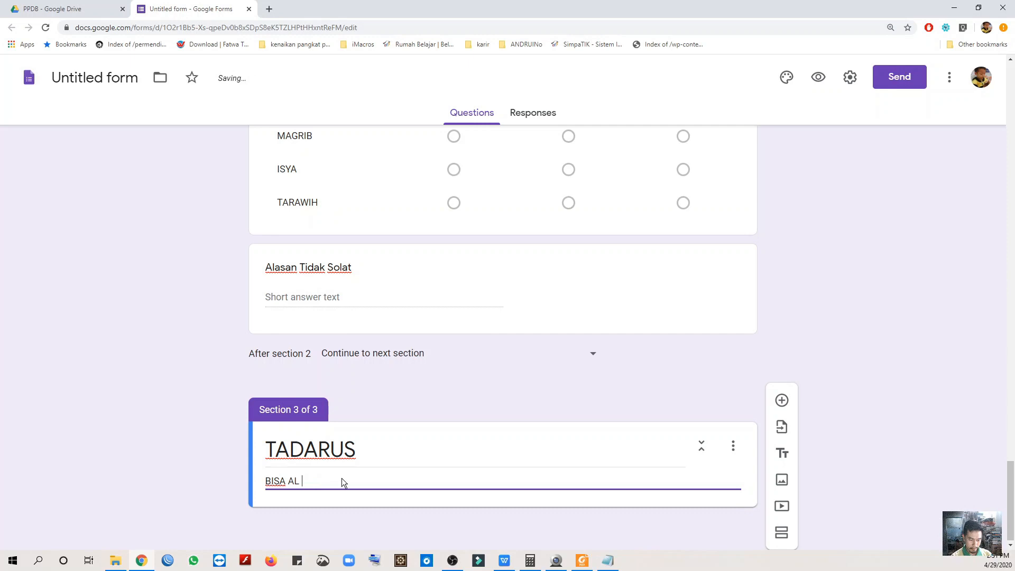
text(QUR'AN ATAUPUN)
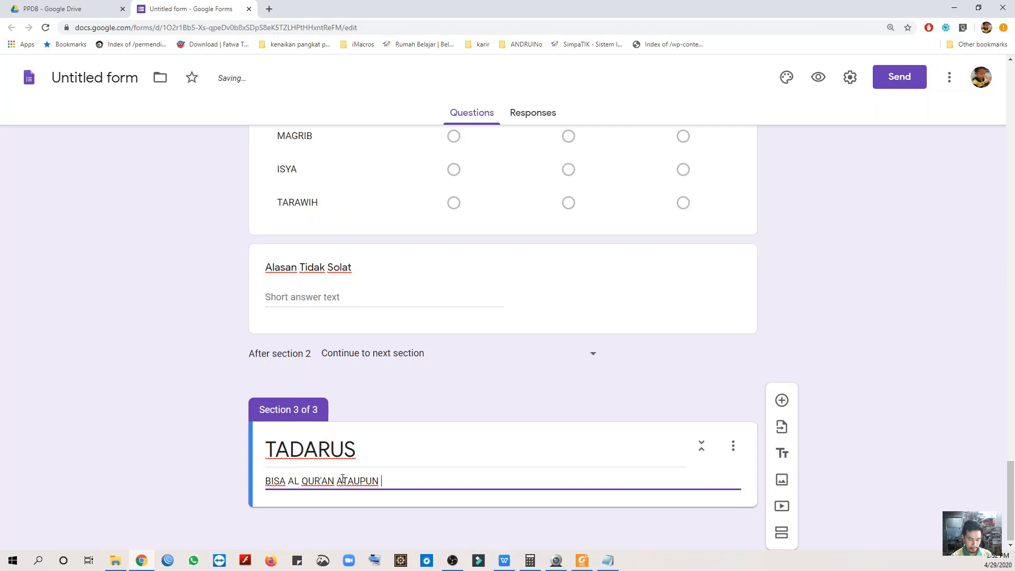
text( IQRO)
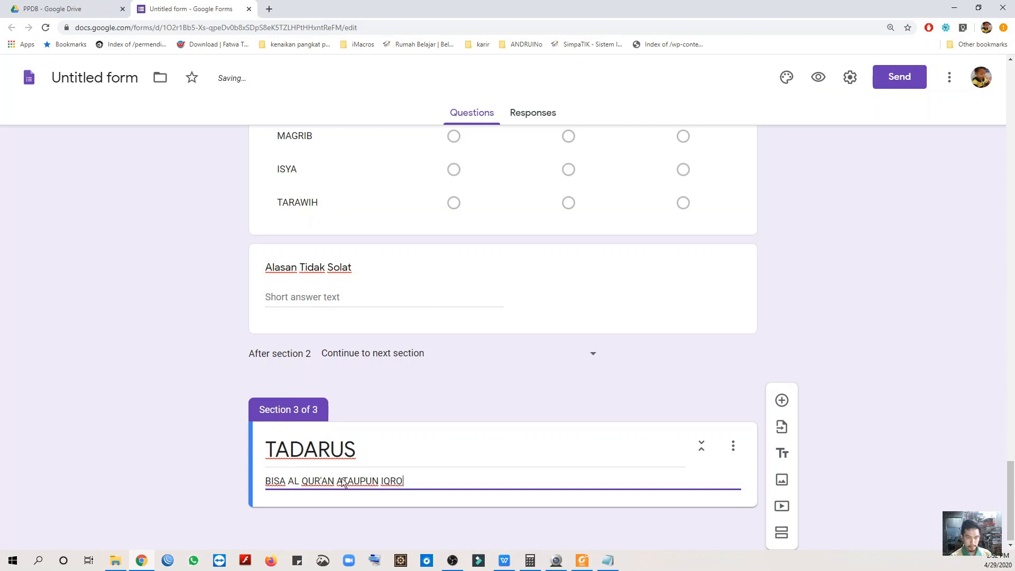
Step: Add a question to the TADARUS section titled "Al Qur'an Surat/ Iqro Jilid" and set its type to Short answer
click(782, 400)
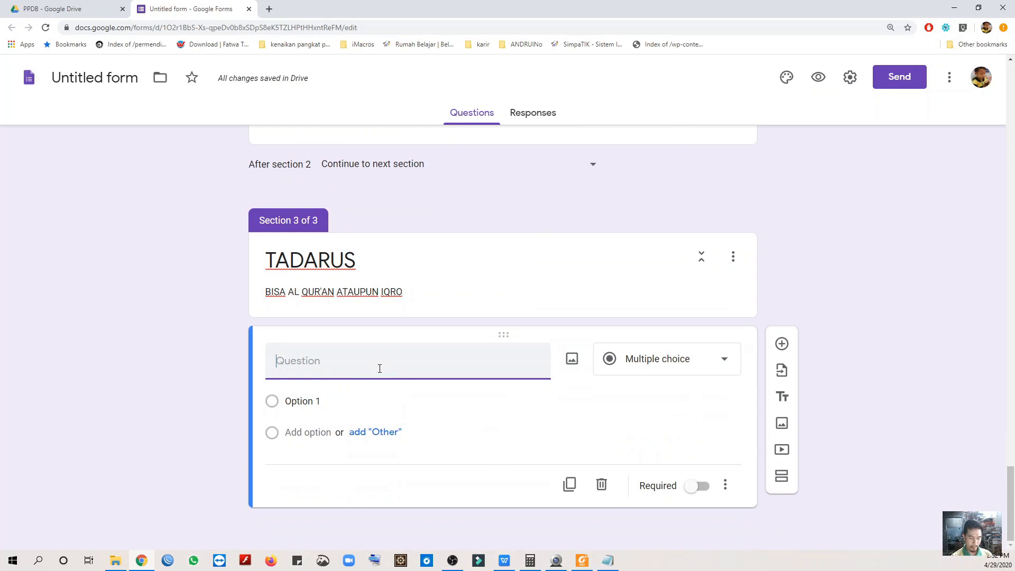
text(aLQUR)
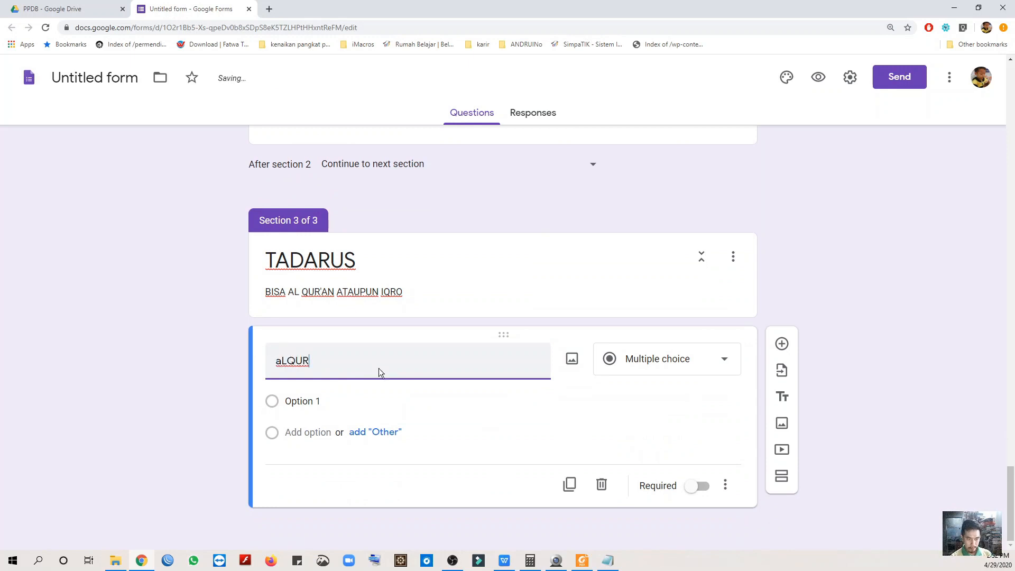
text(/AN)
key(BackSpace)
key(BackSpace)
key(BackSpace)
key(BackSpace)
key(BackSpace)
key(BackSpace)
key(BackSpace)
key(BackSpace)
key(BackSpace)
text(AL)
key(BackSpace)
key(BackSpace)
text(AL)
key(BackSpace)
key(BackSpace)
text(Al Qur'an)
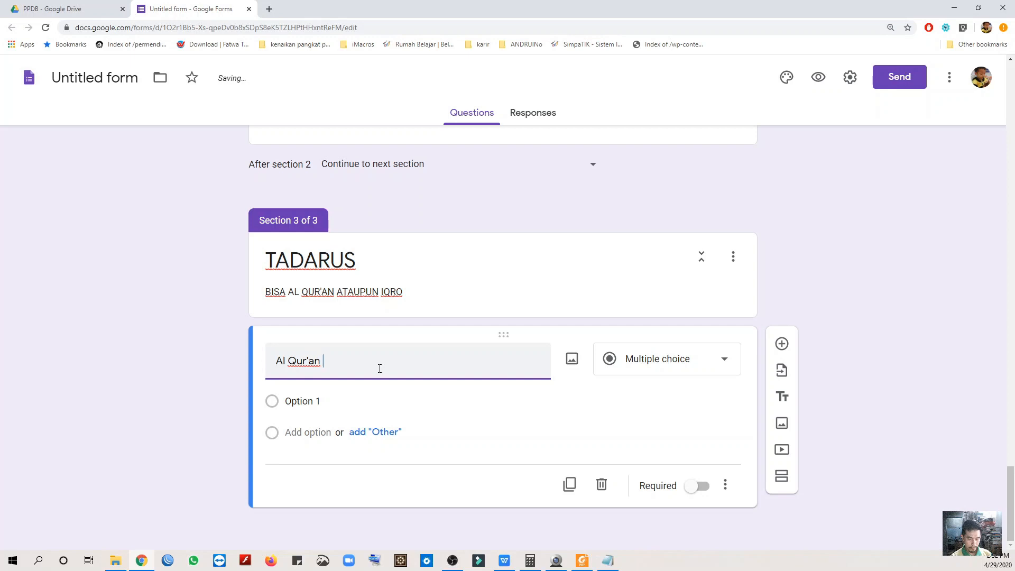
text( Sur)
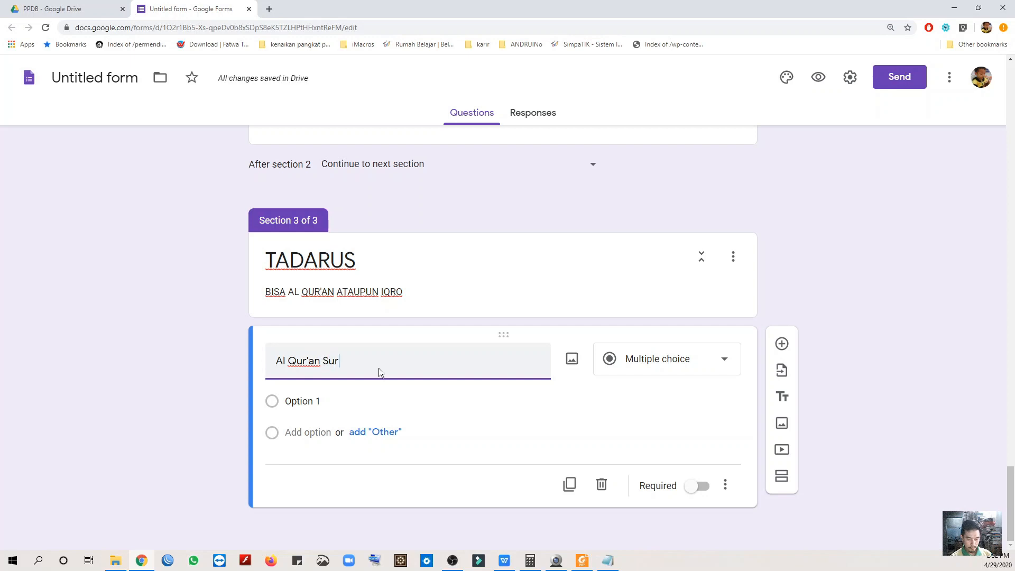
text(at/ Iqro)
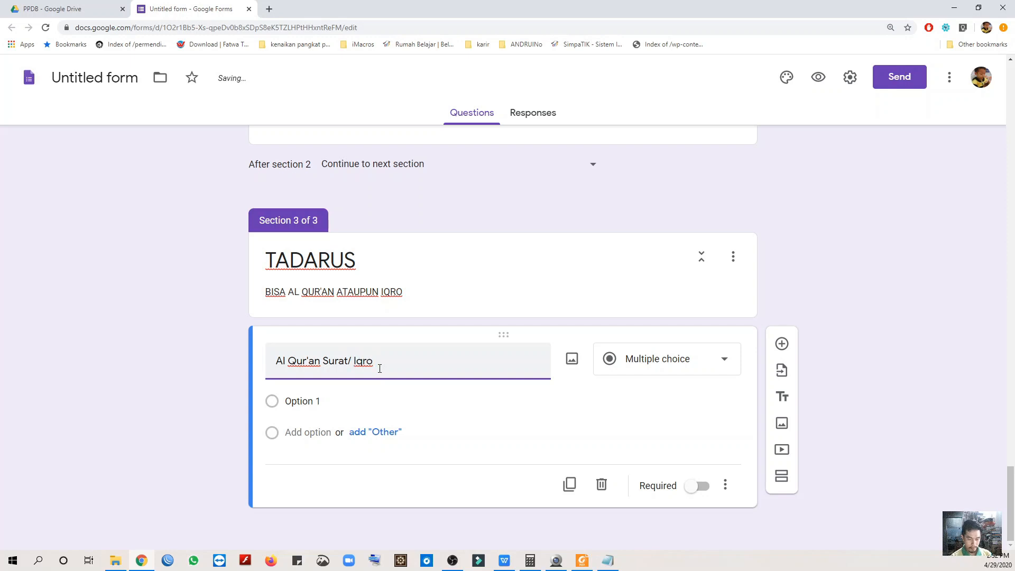
text( Jilid (berasa)
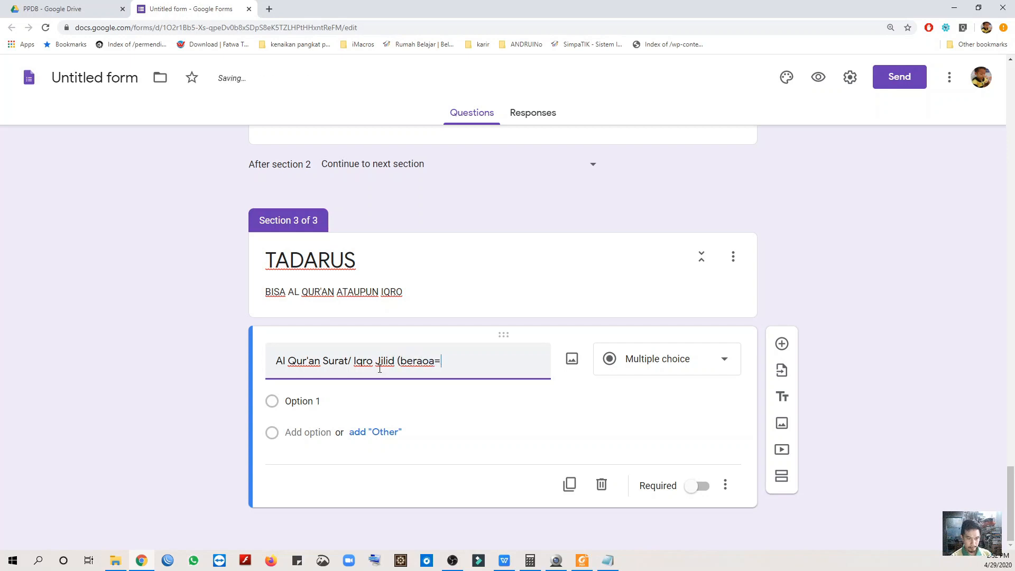
key(BackSpace)
key(BackSpace)
key(BackSpace)
key(BackSpace)
key(BackSpace)
key(BackSpace)
key(BackSpace)
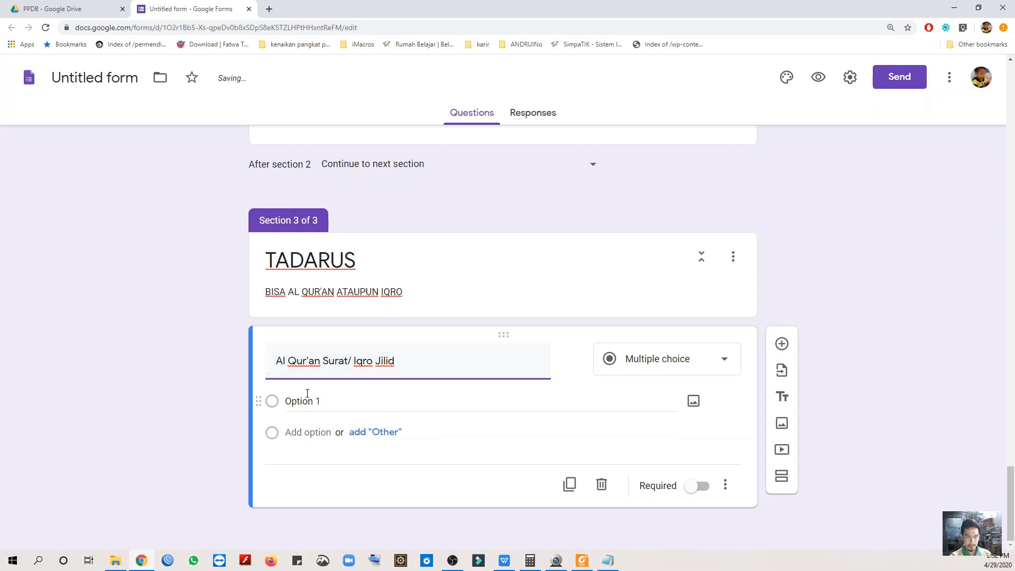
click(703, 363)
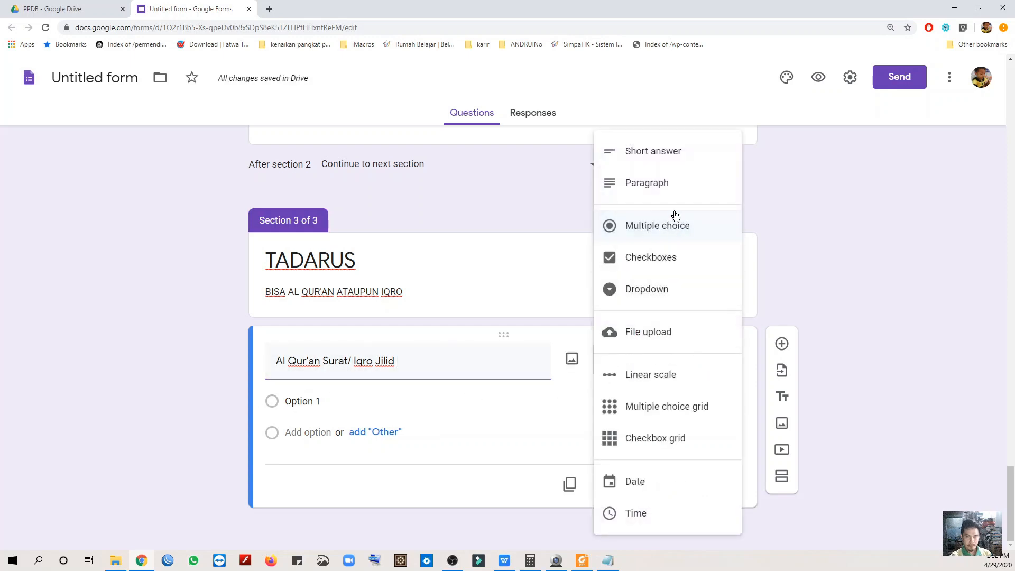
click(665, 154)
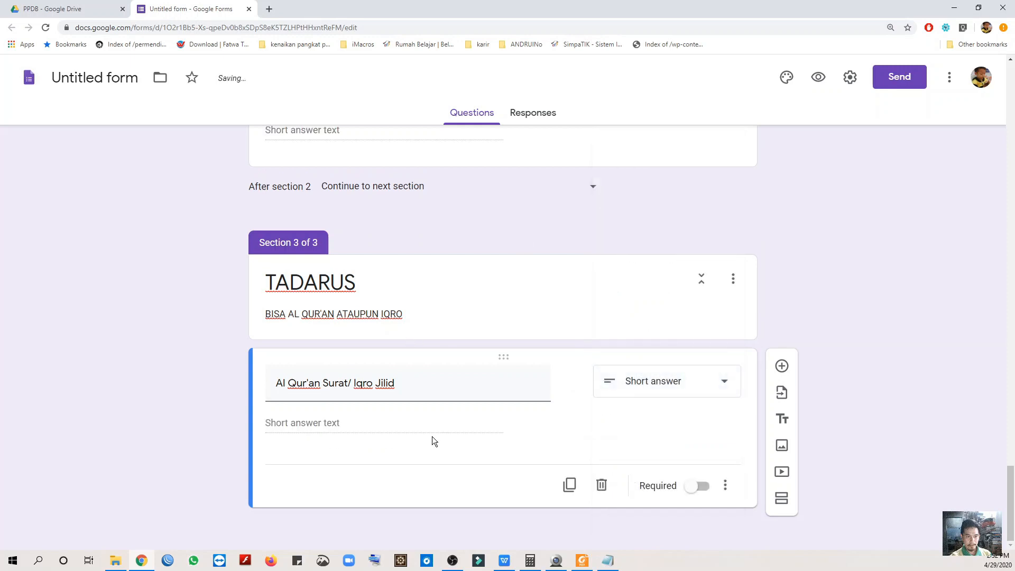
Step: Expand the new TADARUS question's title to "Al Qur'an Surat apa? / Iqro Jilid berapa?"
triple_click(458, 384)
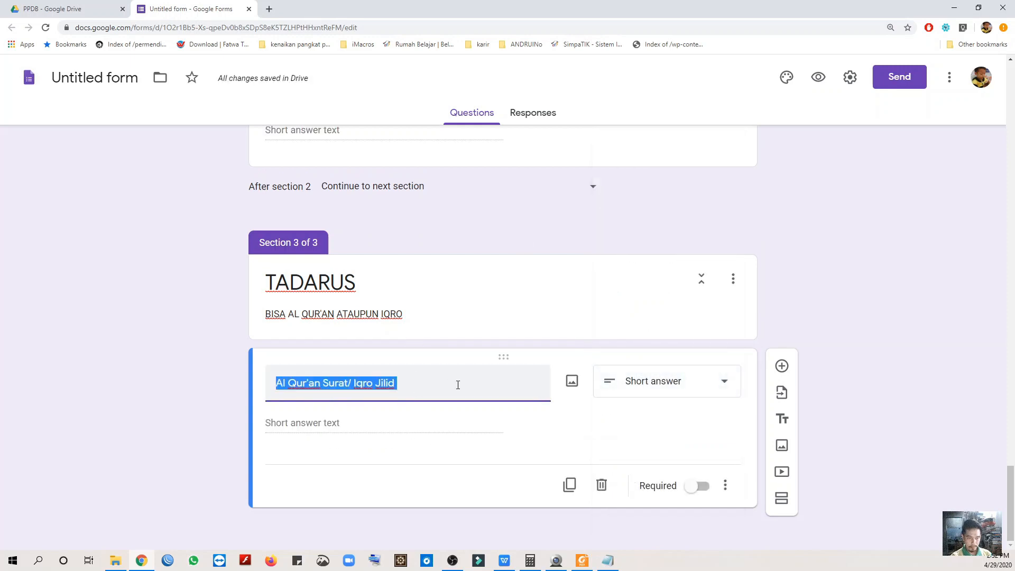
click(348, 383)
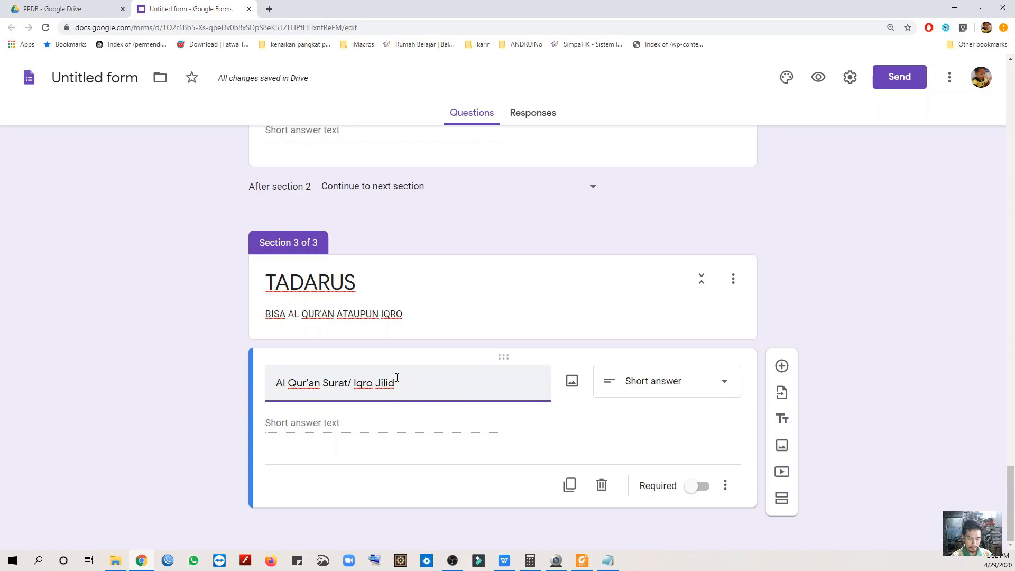
text(apa)
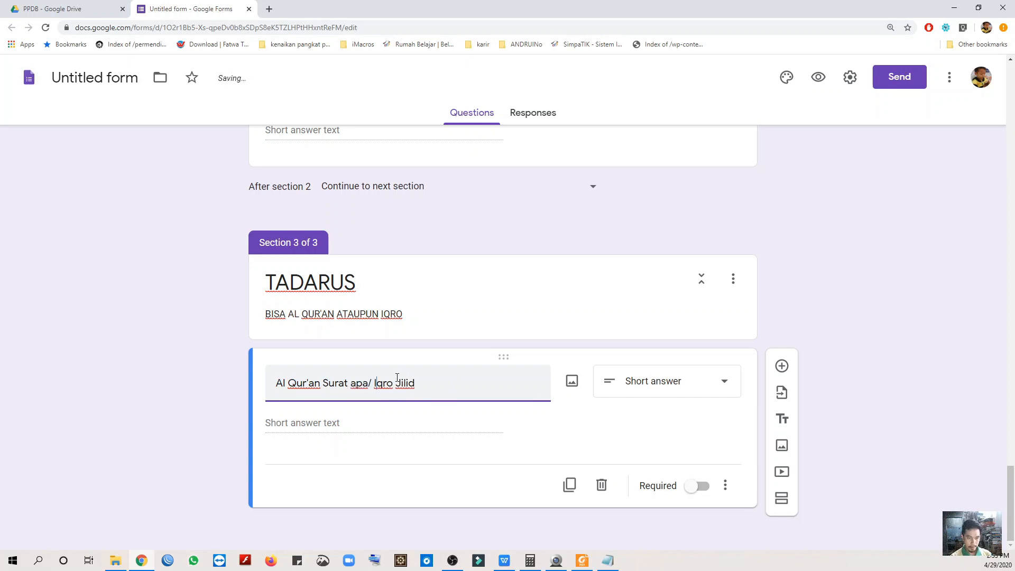
text(berapa)
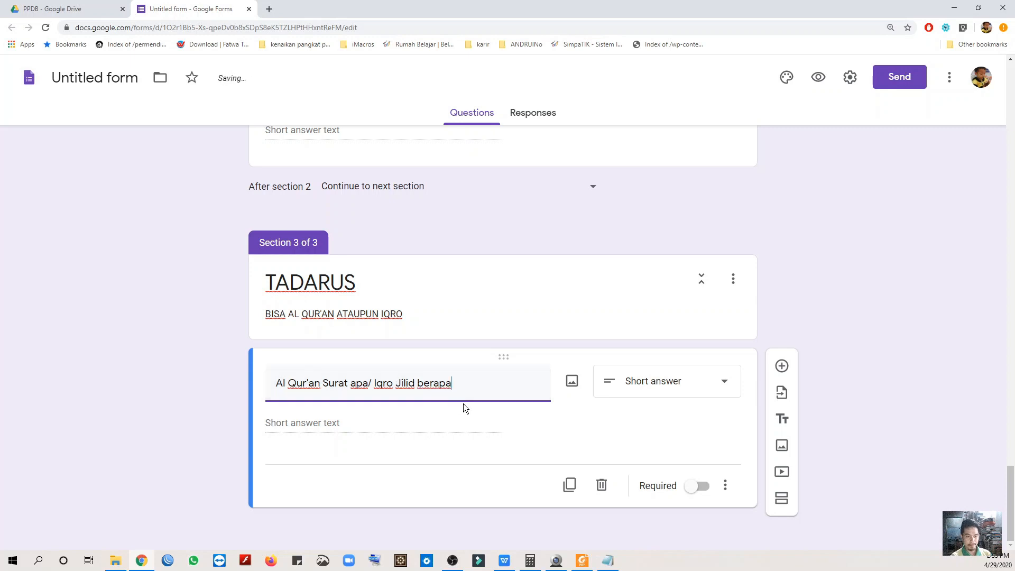
text(? )
text(?)
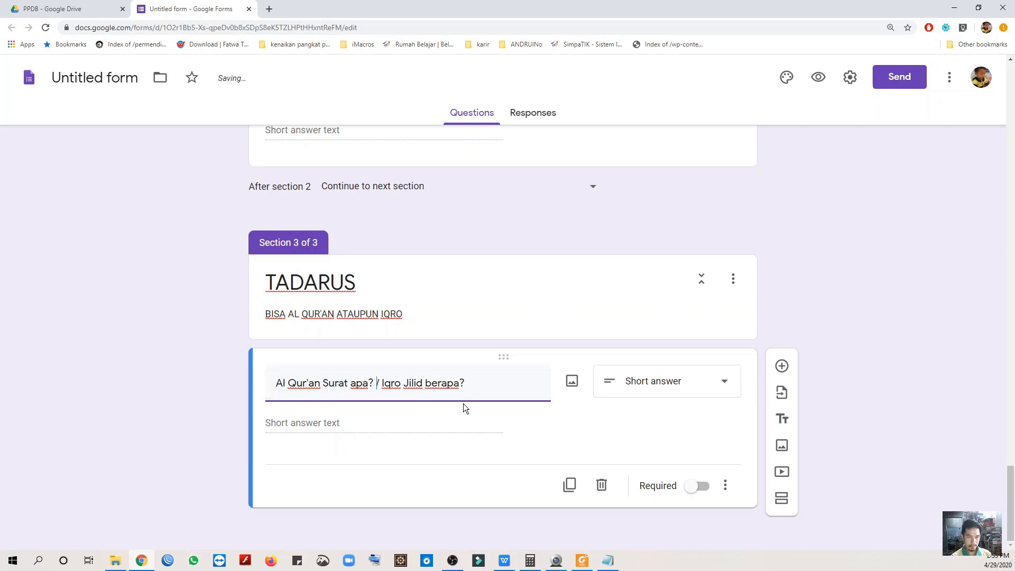
Step: Select the Short answer type for the Al Qur'an/Iqro question and make it required
click(706, 381)
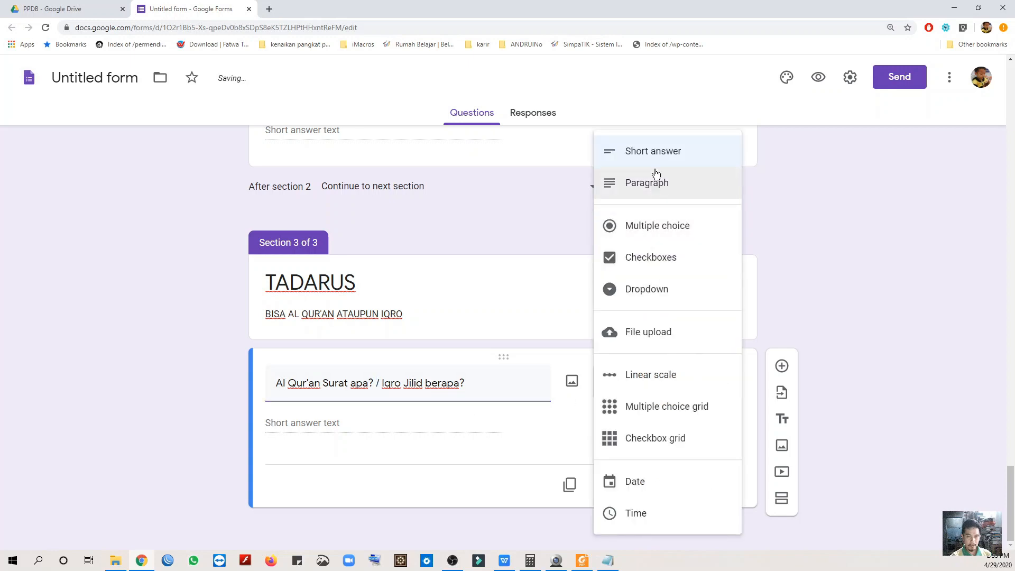
click(656, 152)
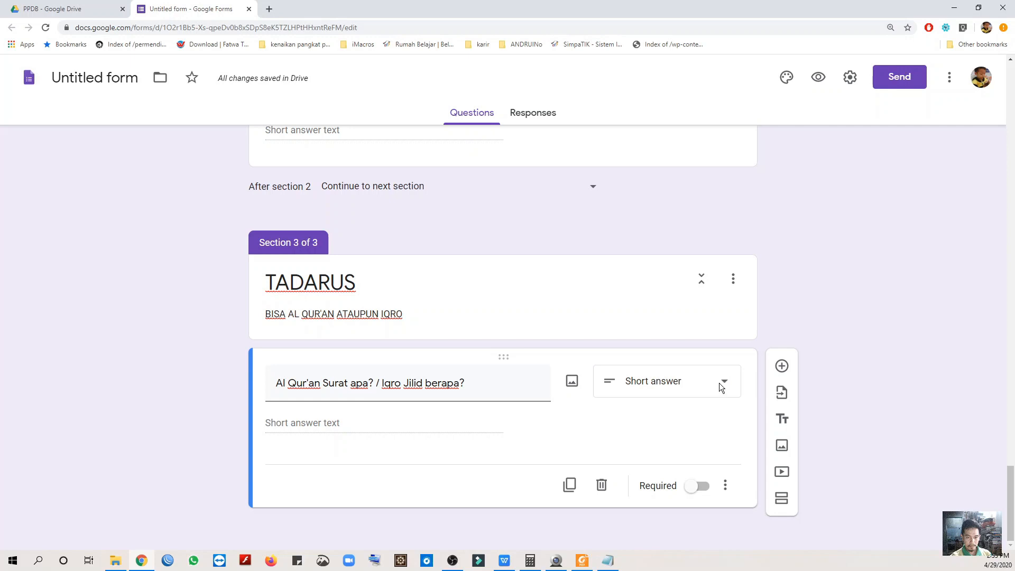
click(701, 485)
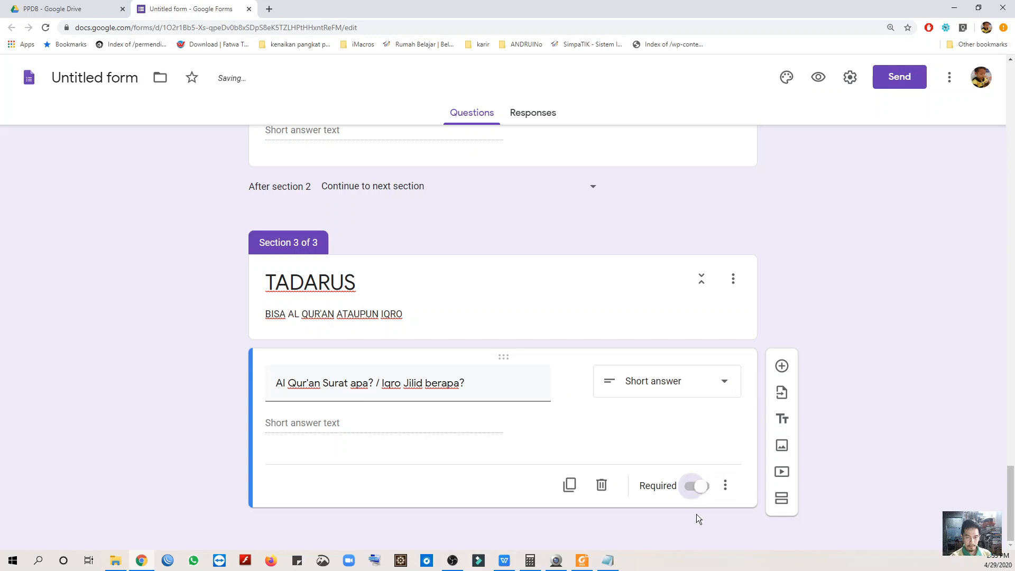
Step: Add a Short answer question to the TADARUS section titled "Ayat berapa/Halaman Berapa (misalnya 100 sd 200"
click(781, 366)
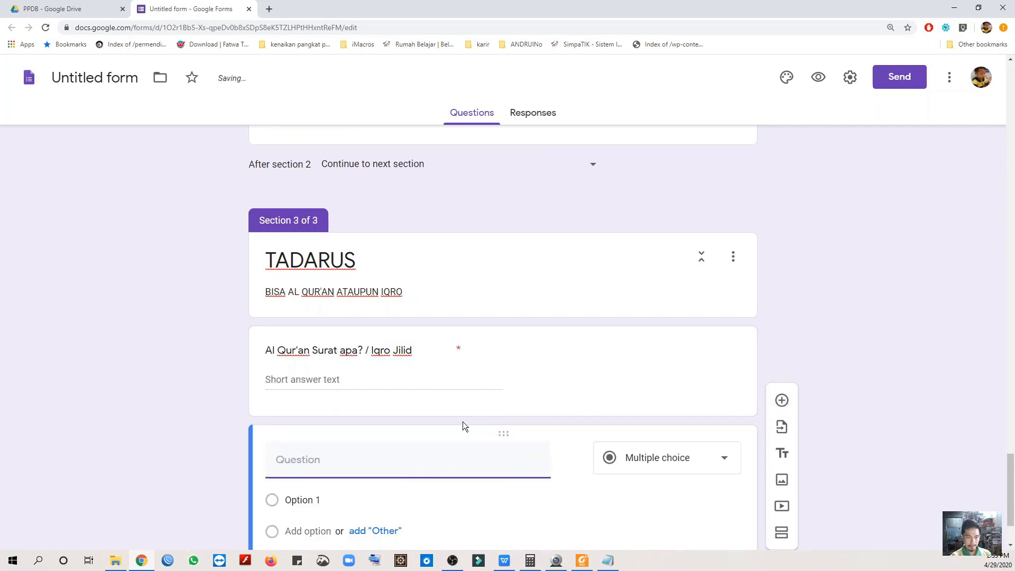
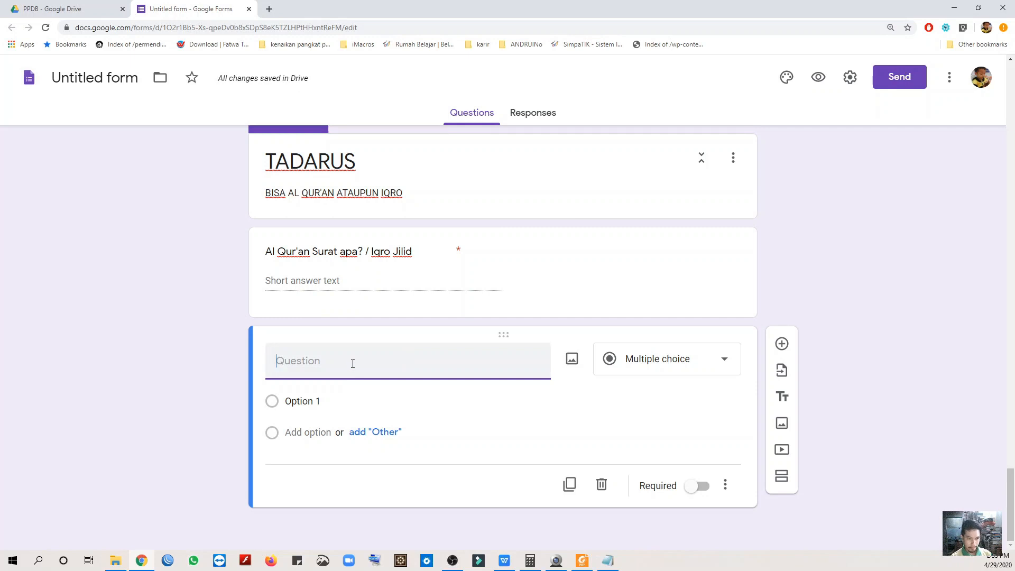
text(Ayat berapa)
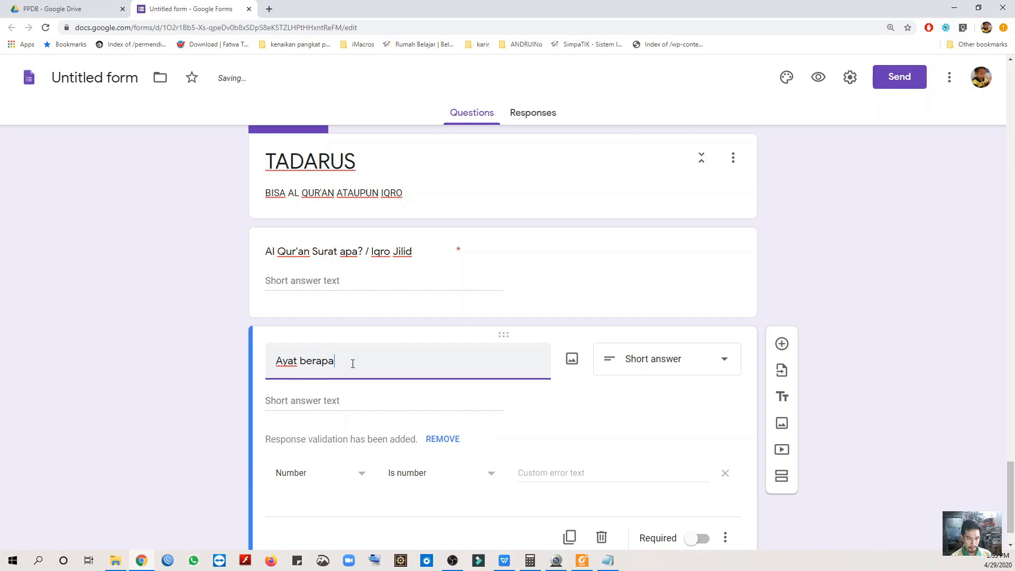
text(/Halaman Berapa)
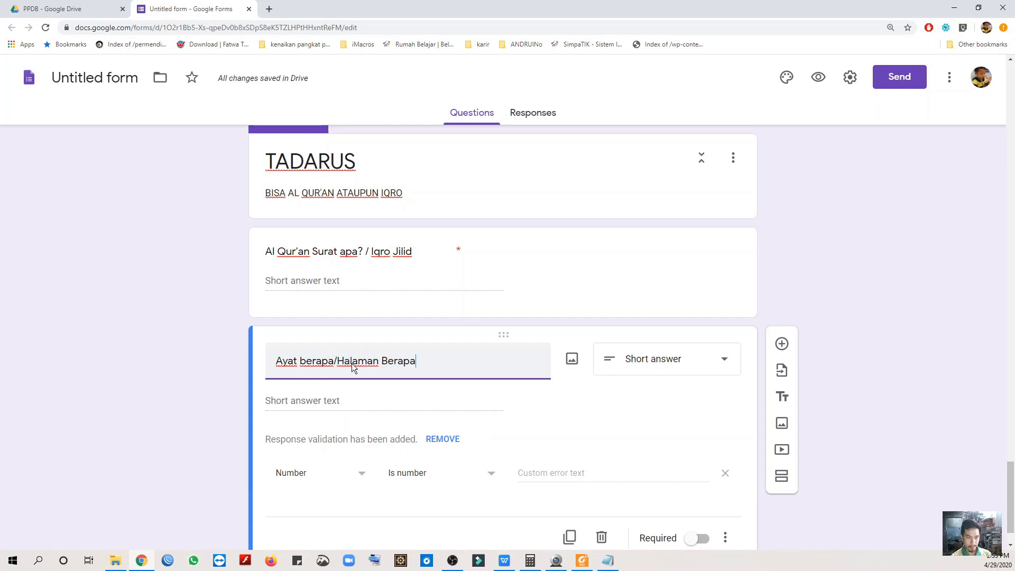
scroll(347, 375, down, 1)
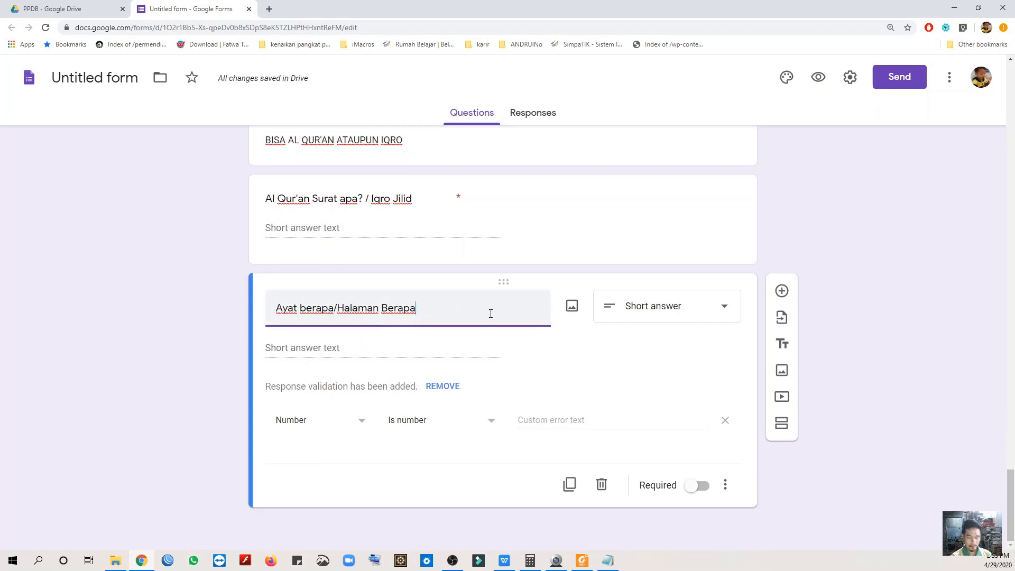
text(()
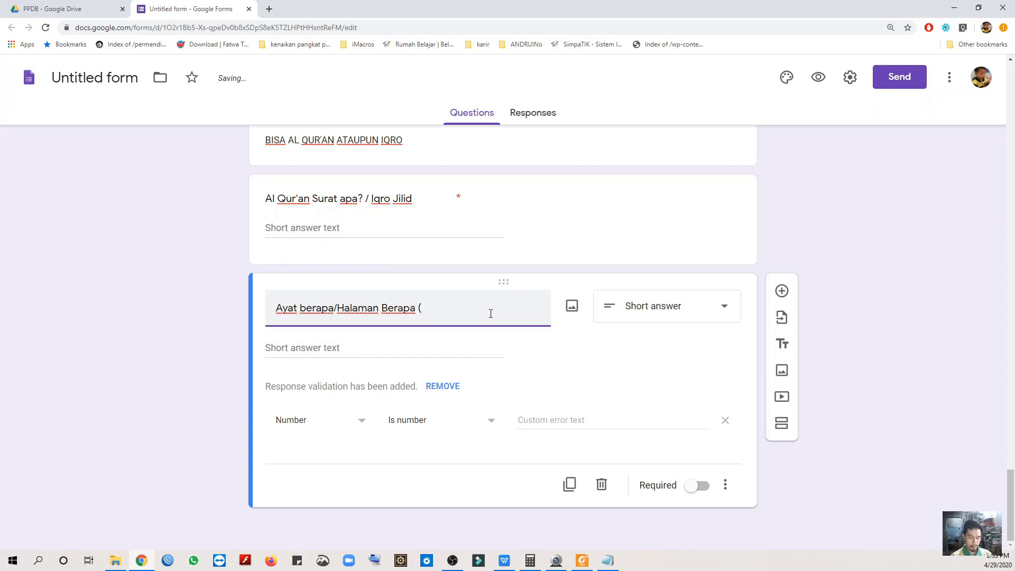
text(misalnya )
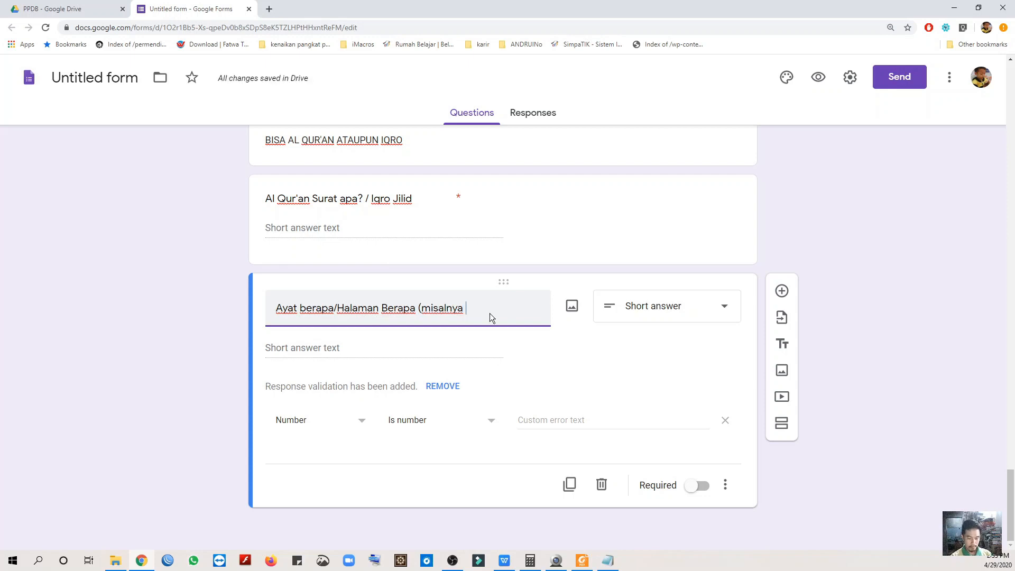
text(100)
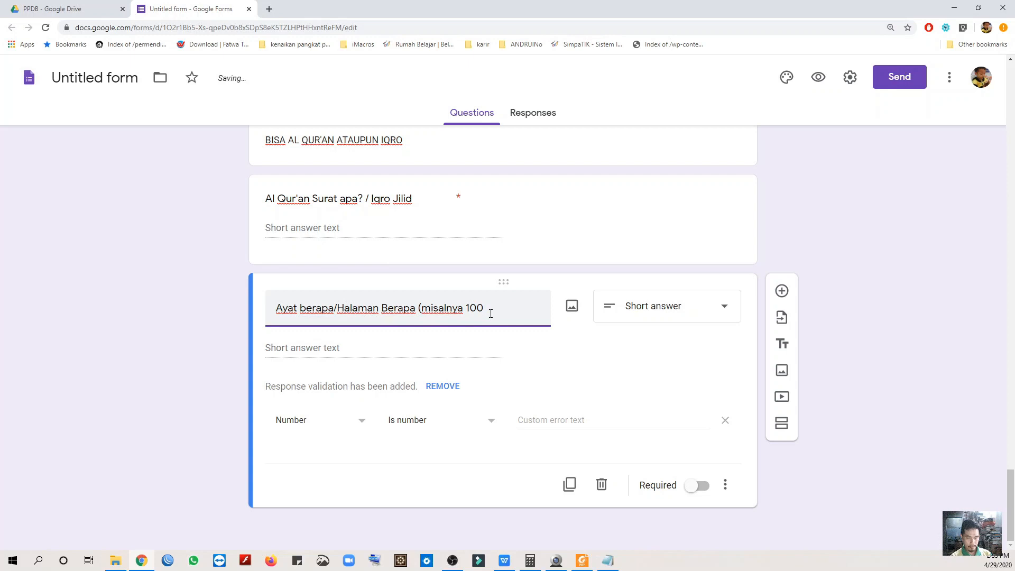
text( s)
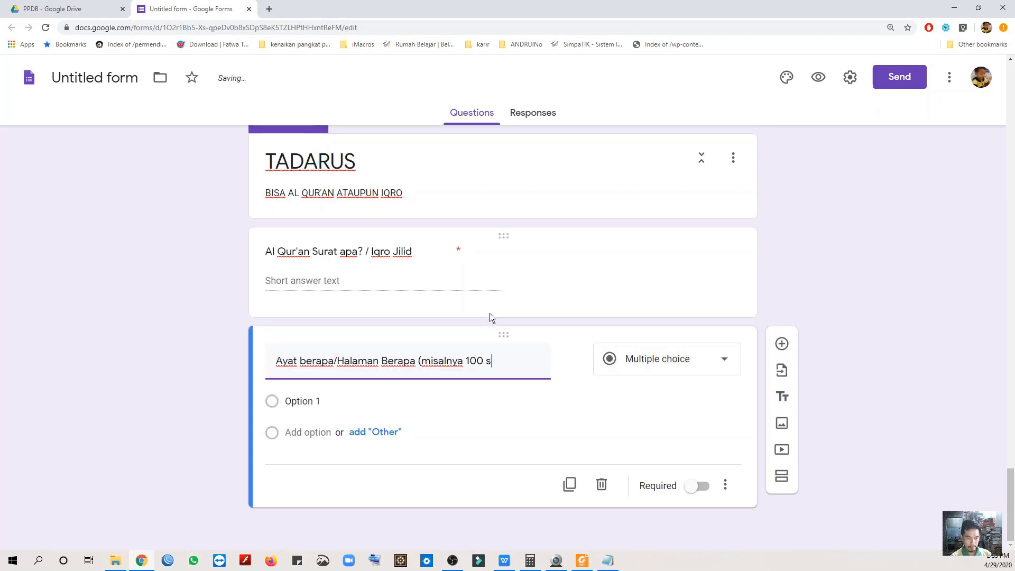
text(d 200)
click(663, 361)
click(670, 157)
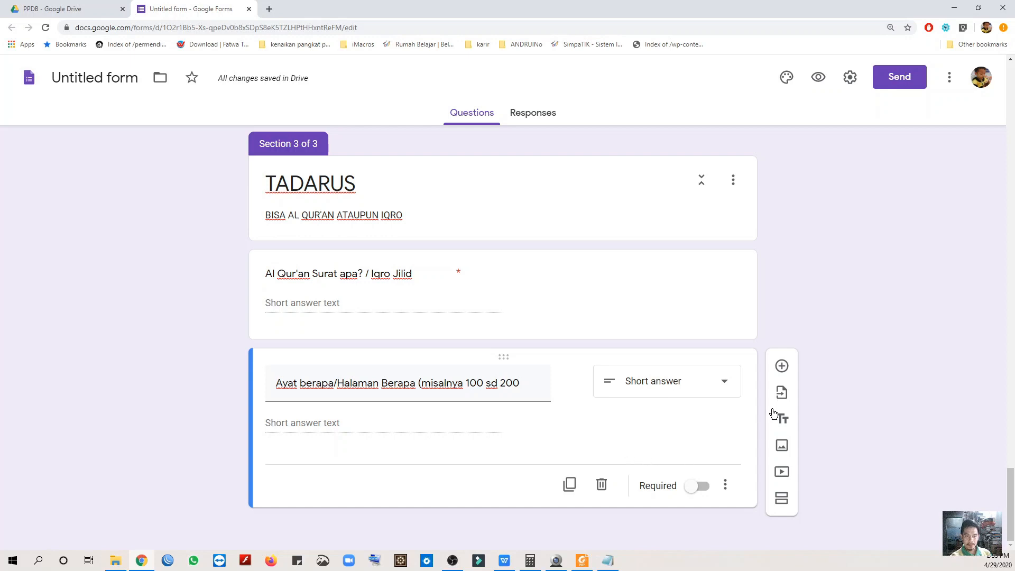
Step: Add a new section after the Ayat/Halaman question and select its default title for editing
click(783, 500)
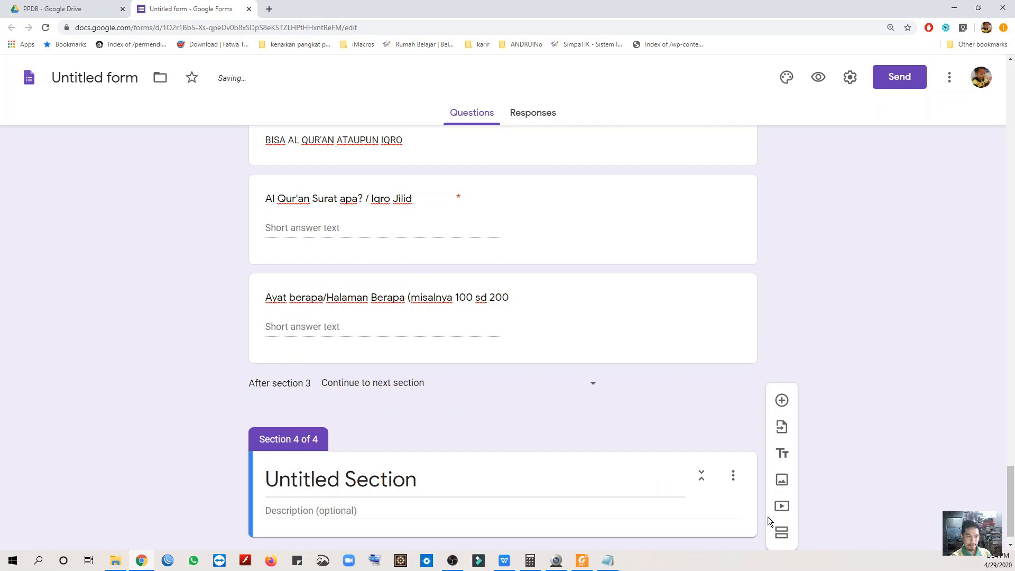
click(433, 474)
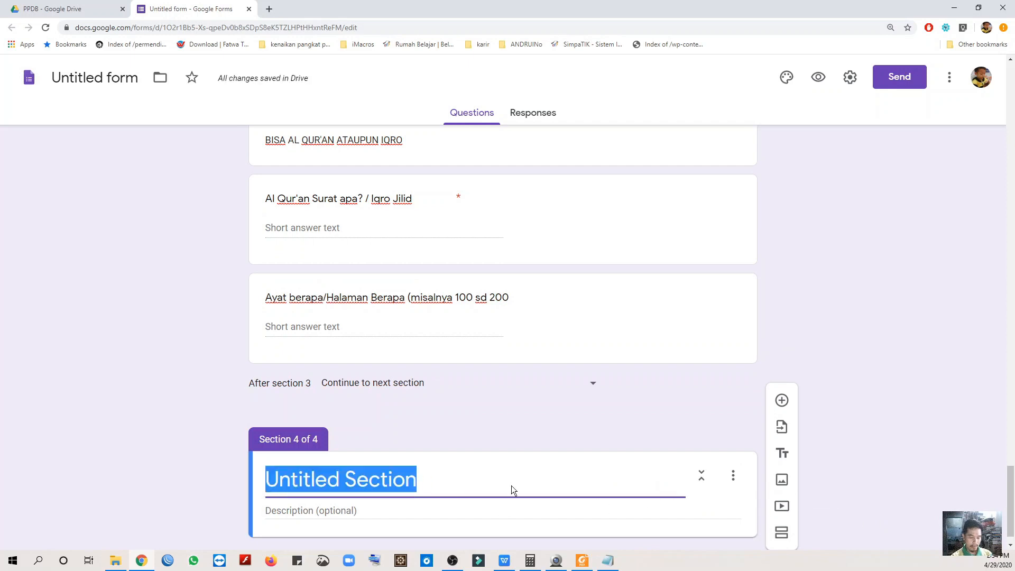
text(beramal)
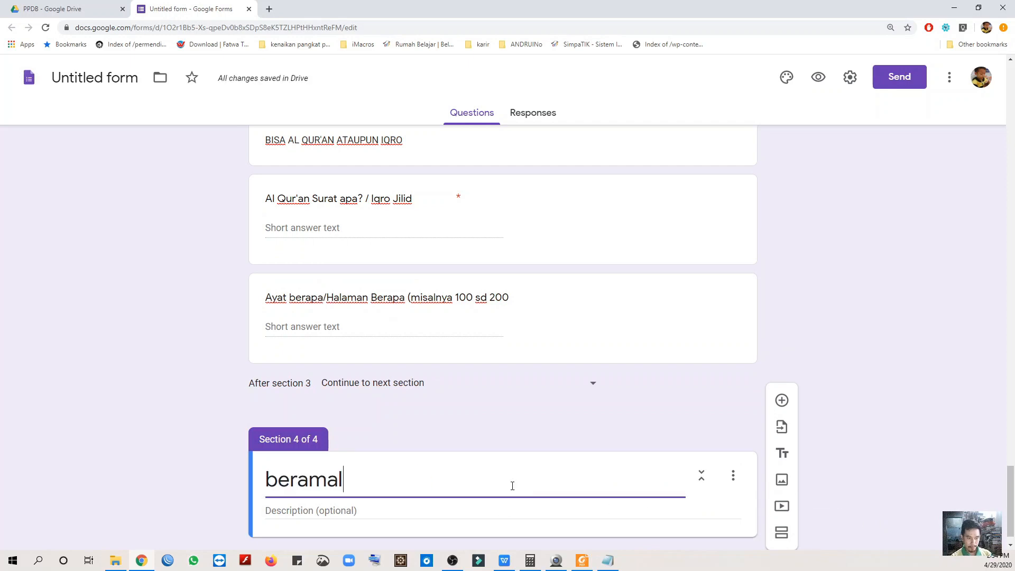
key(BackSpace)
key(BackSpace)
key(BackSpace)
key(BackSpace)
key(BackSpace)
key(BackSpace)
key(BackSpace)
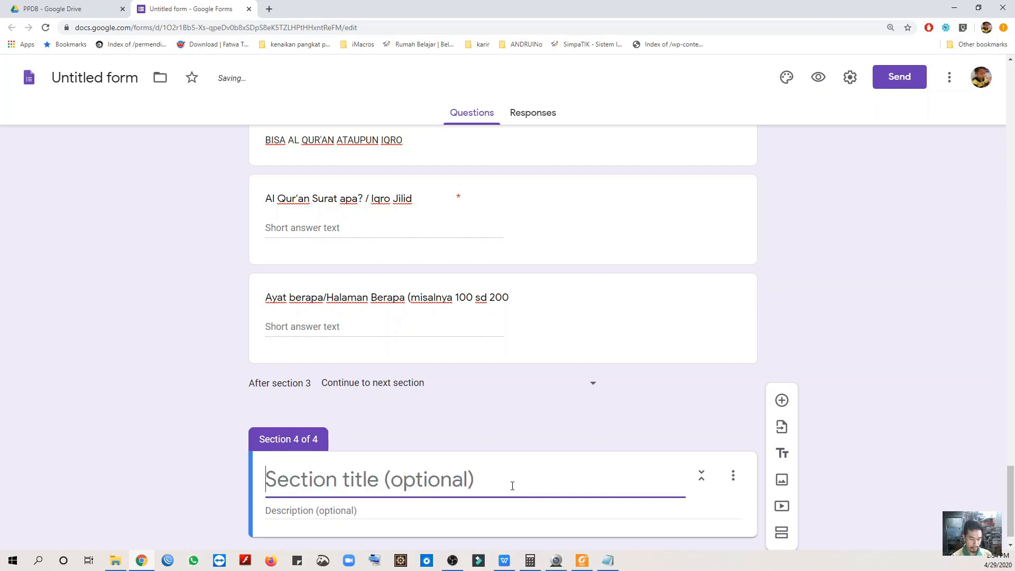
Step: Title the new fourth section "BERBUAT BAIK"
text(BERBU)
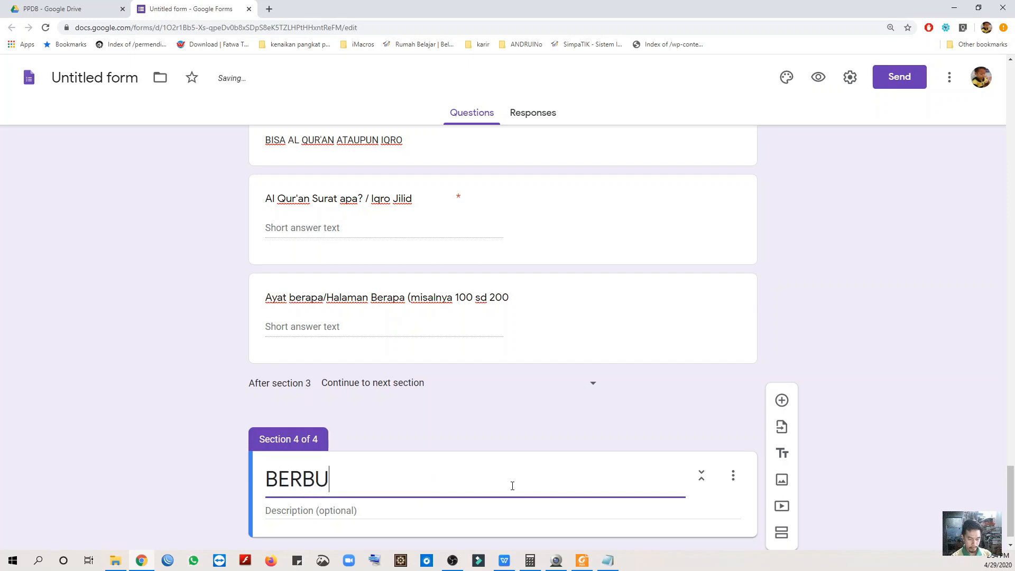
text(AT BA)
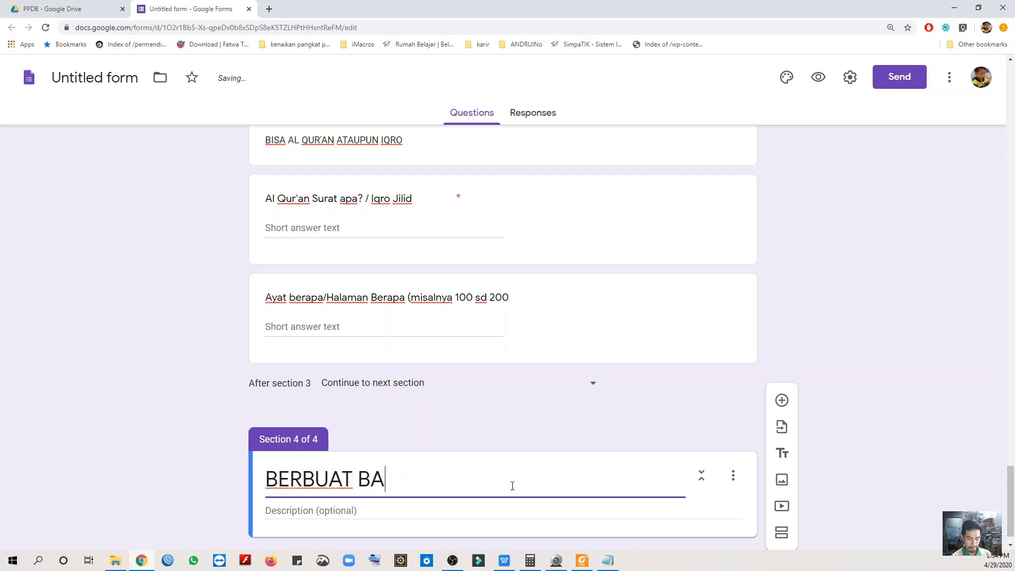
text(U)
key(BackSpace)
text(IK)
Step: Add a question titled "Berbuat Baik" to the BERBUAT BAIK section and set its type to Checkboxes
scroll(555, 479, down, 1)
click(782, 400)
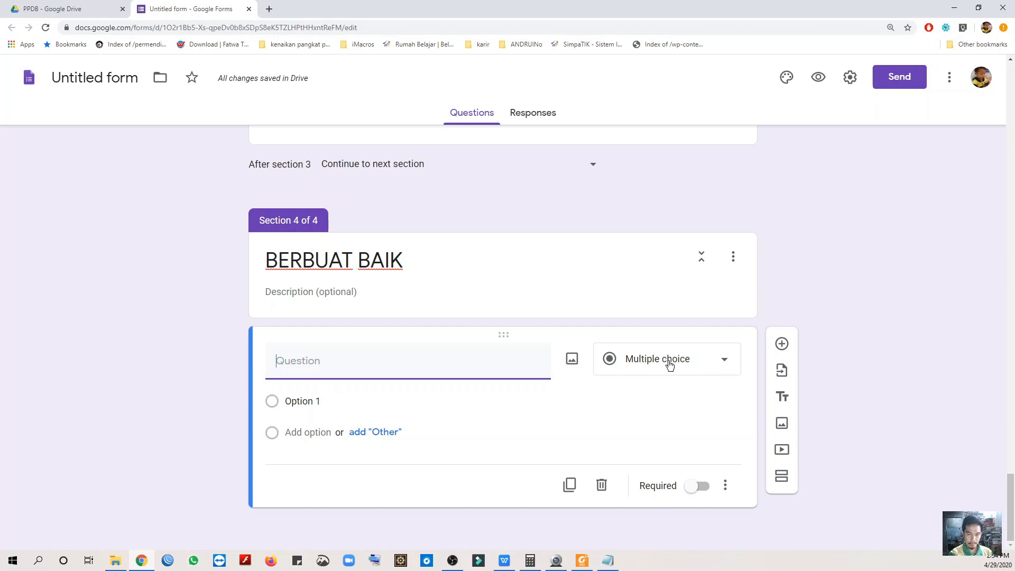
text(A)
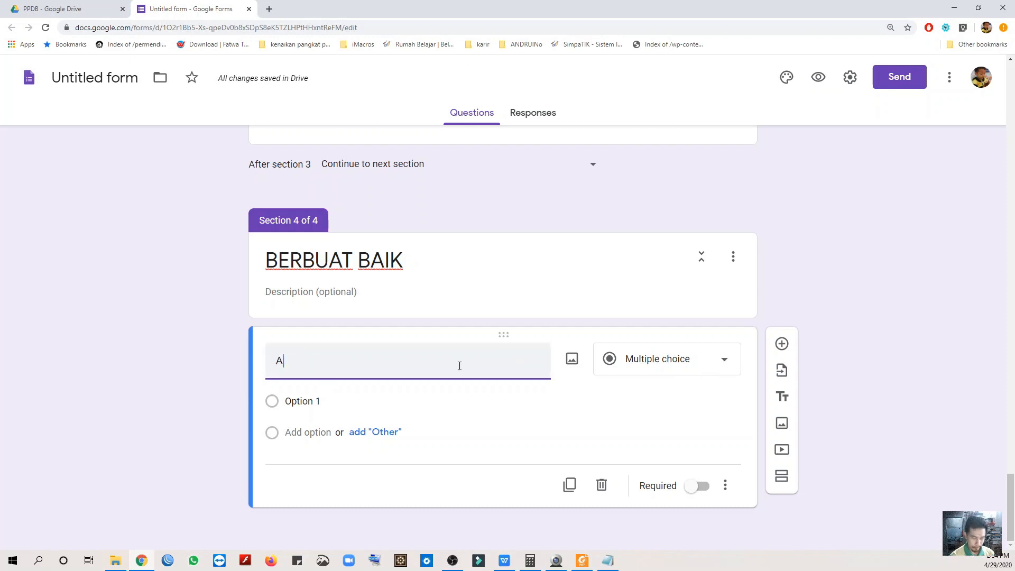
key(BackSpace)
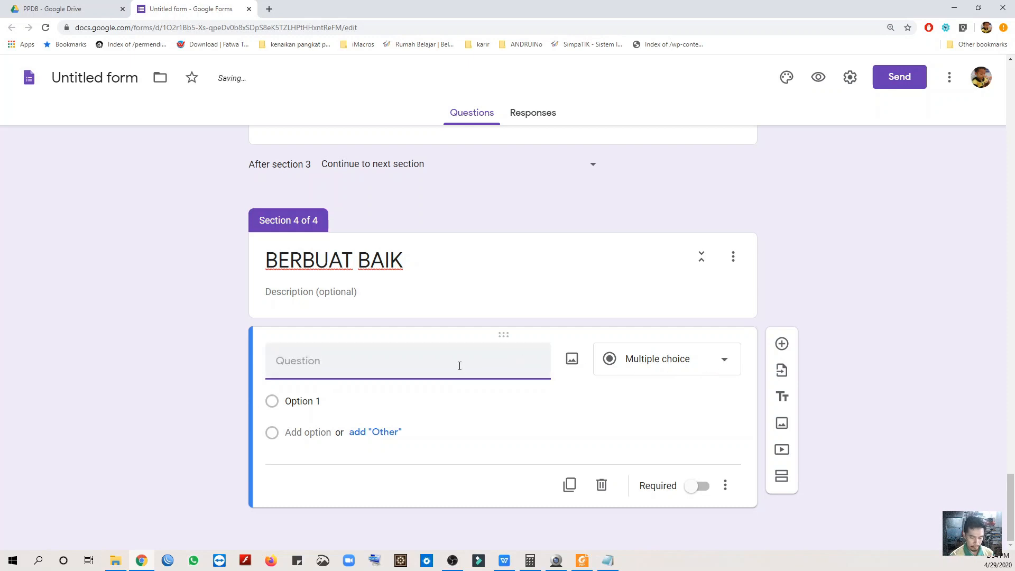
text(Berbuat )
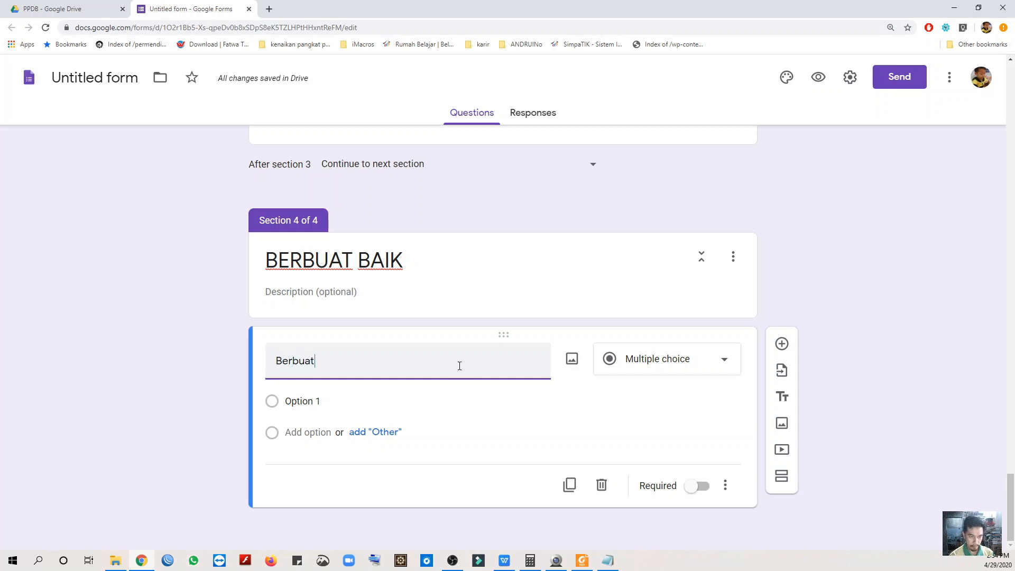
text(Baik)
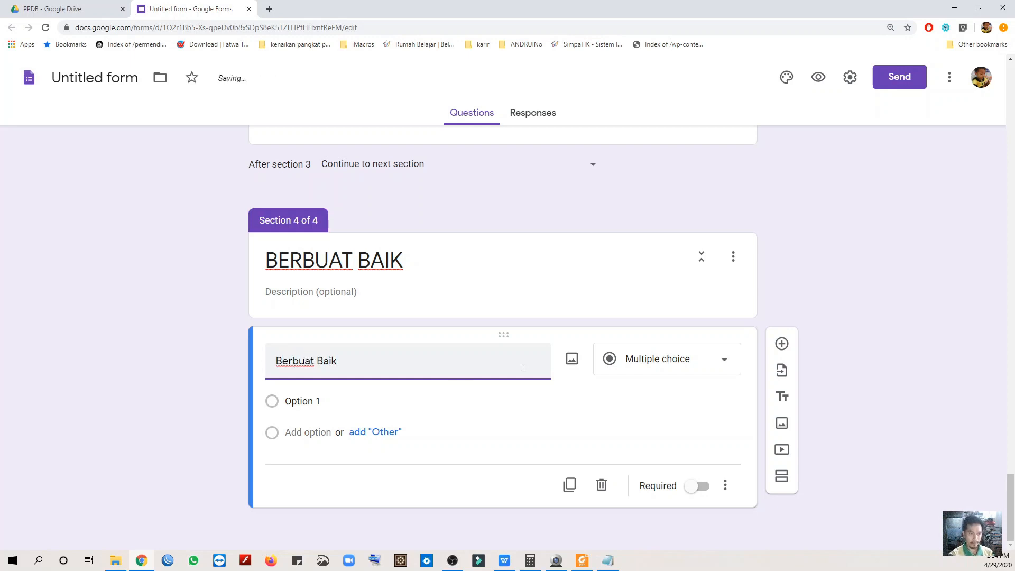
click(711, 367)
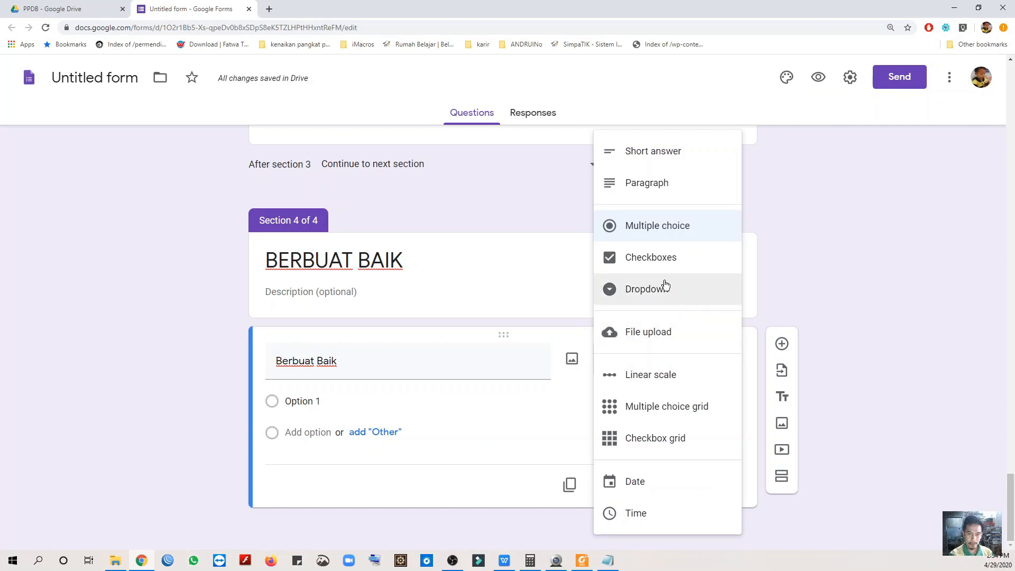
click(658, 257)
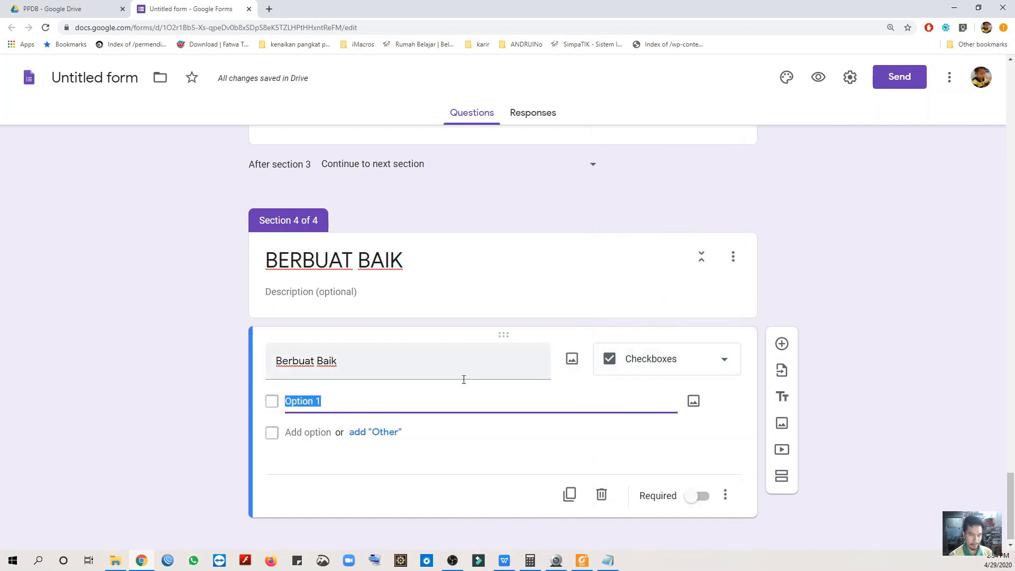
Step: Enter the checkbox options "Membantu Orang Tua", "Belajar" and "berbagi" for the Berbuat Baik question
text(Memban)
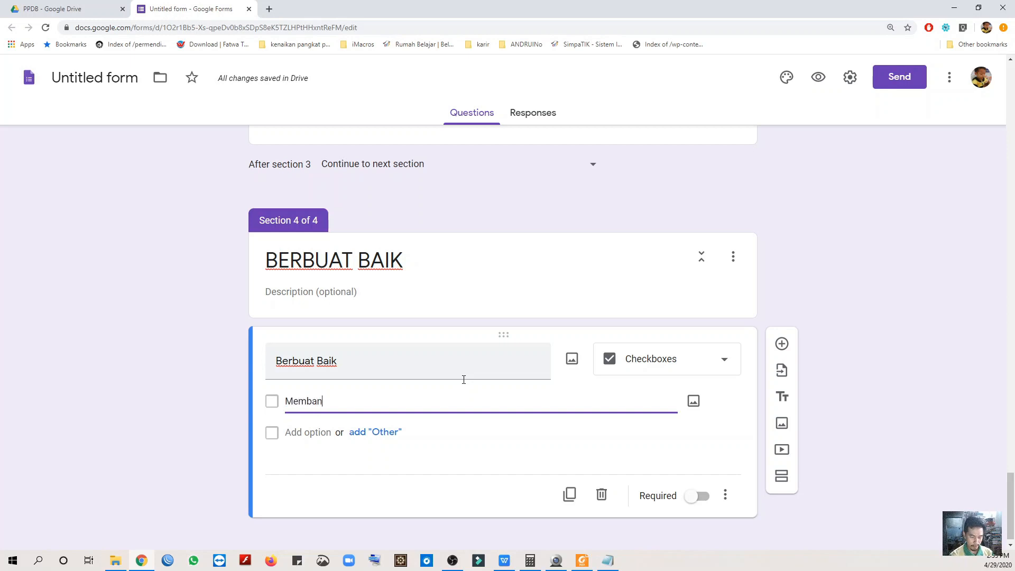
text(tu)
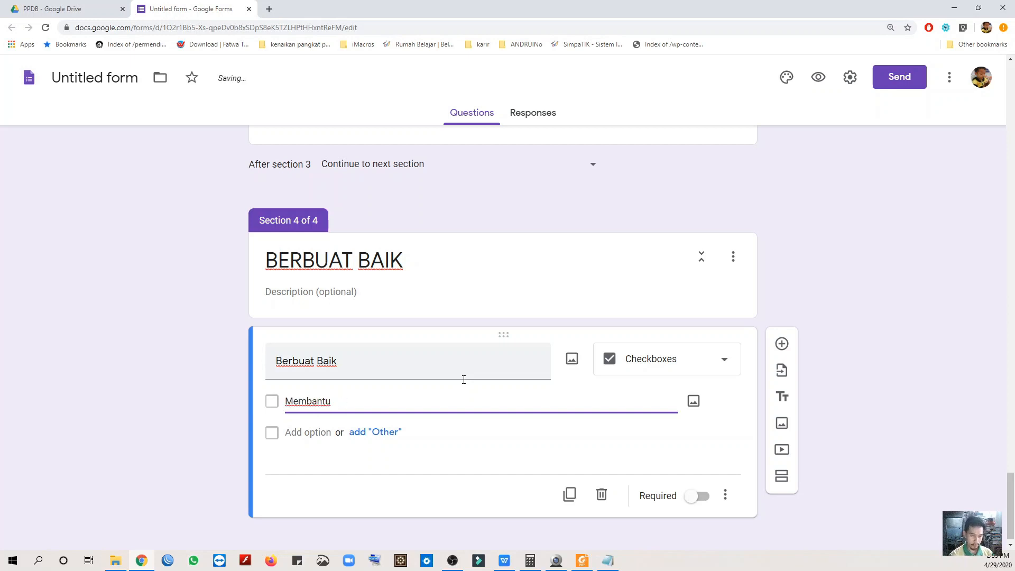
text( IbOrang Tua)
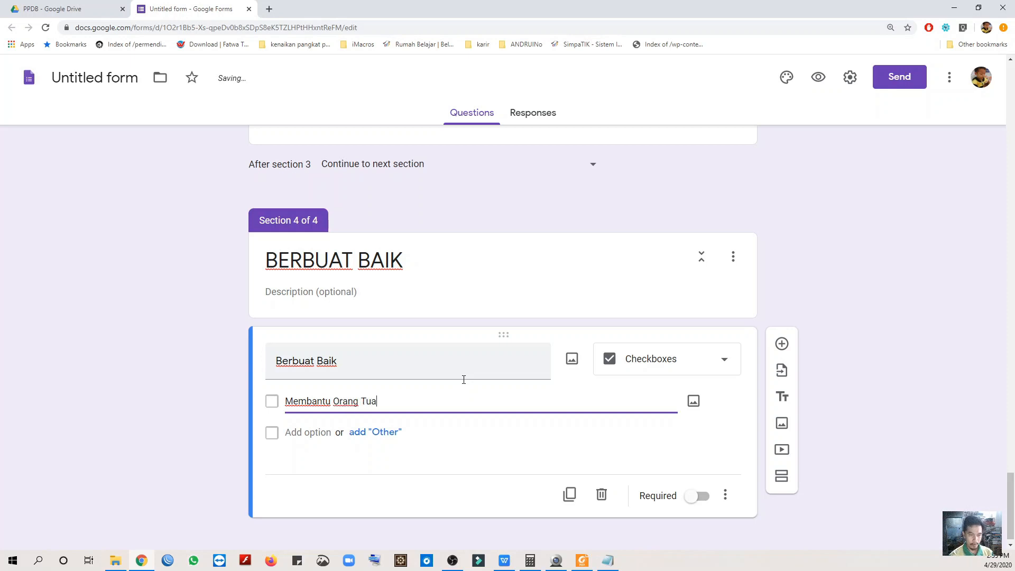
click(317, 432)
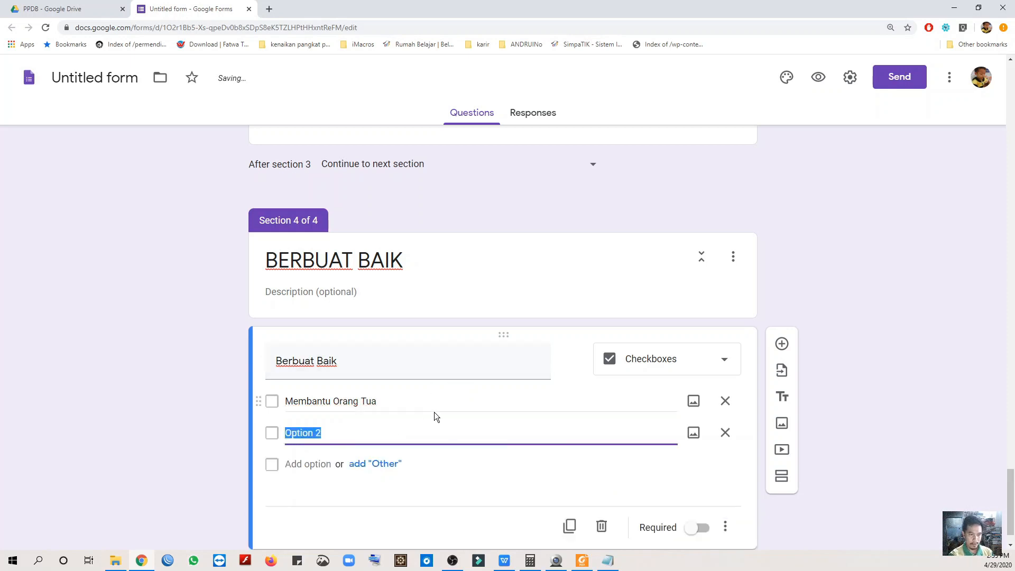
text(Belajar)
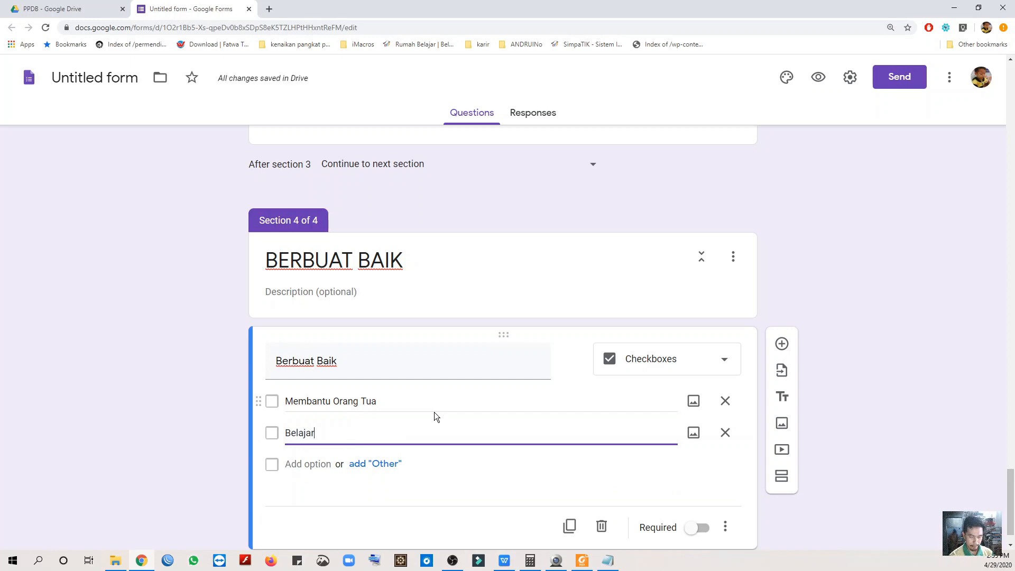
click(309, 463)
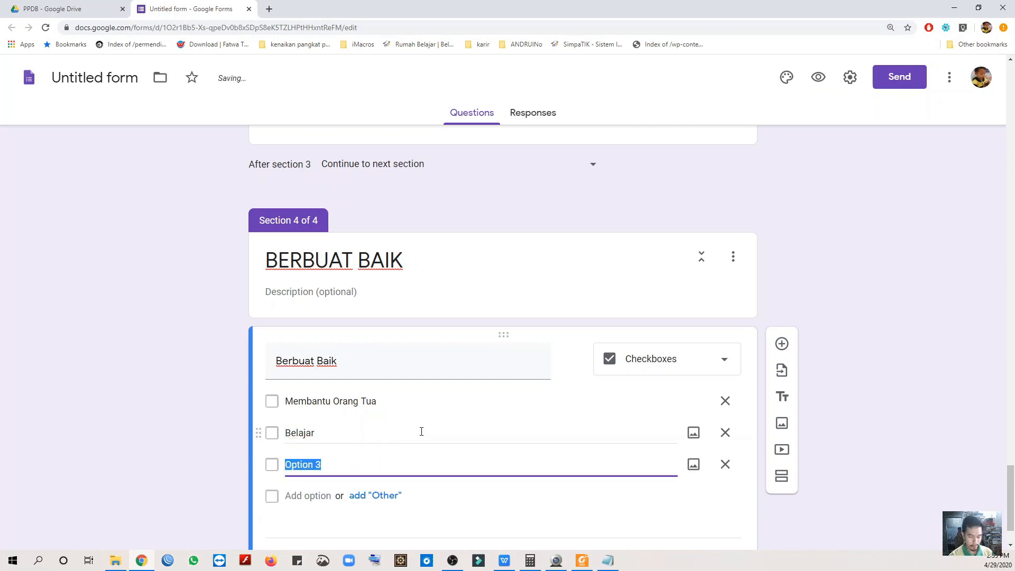
text(Berinf)
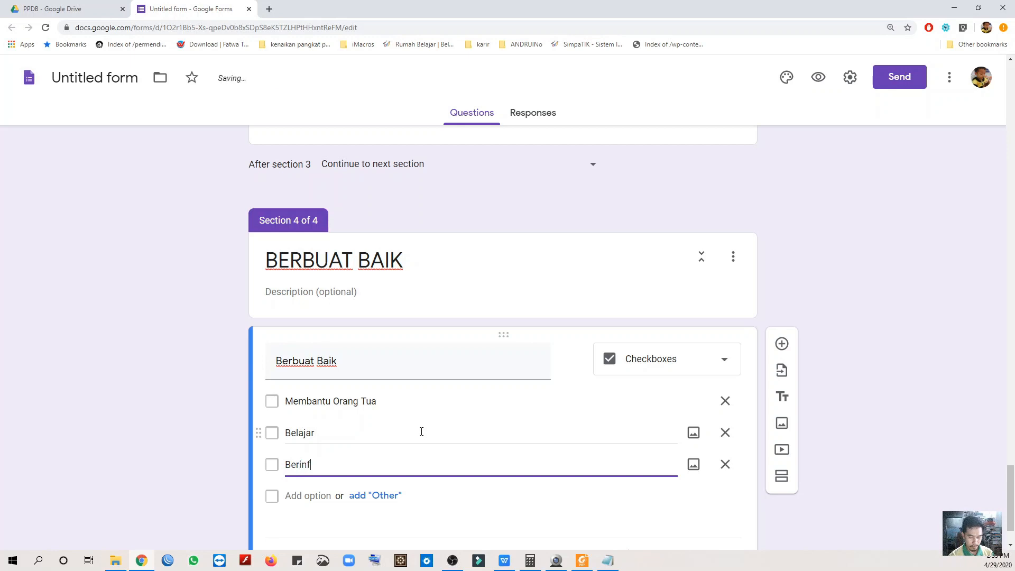
text(ak)
key(ctrl+a)
text(berbag)
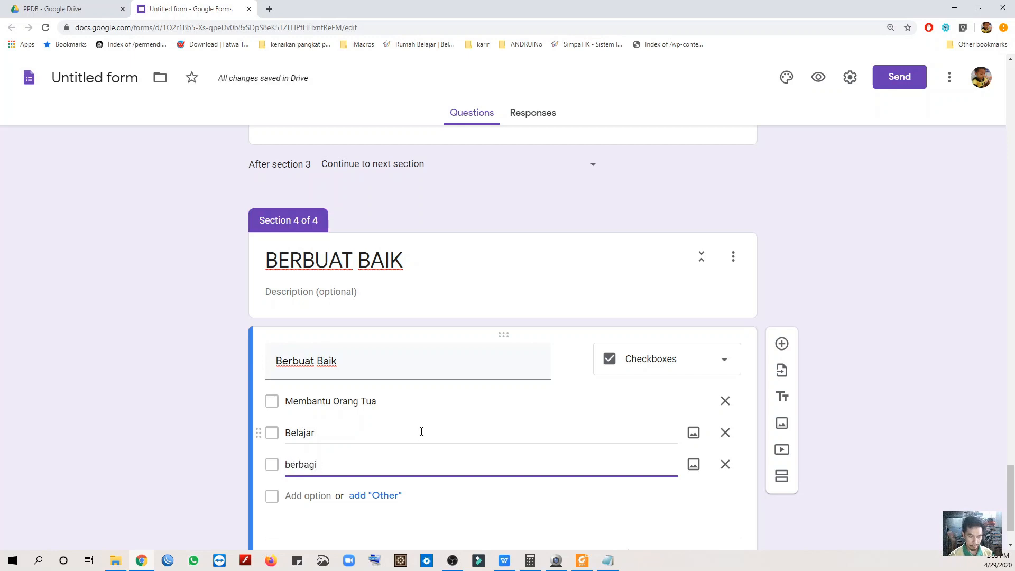
Step: Make both the Berbuat Baik question and the Ayat/Halaman question in the TADARUS section required
scroll(437, 424, down, 1)
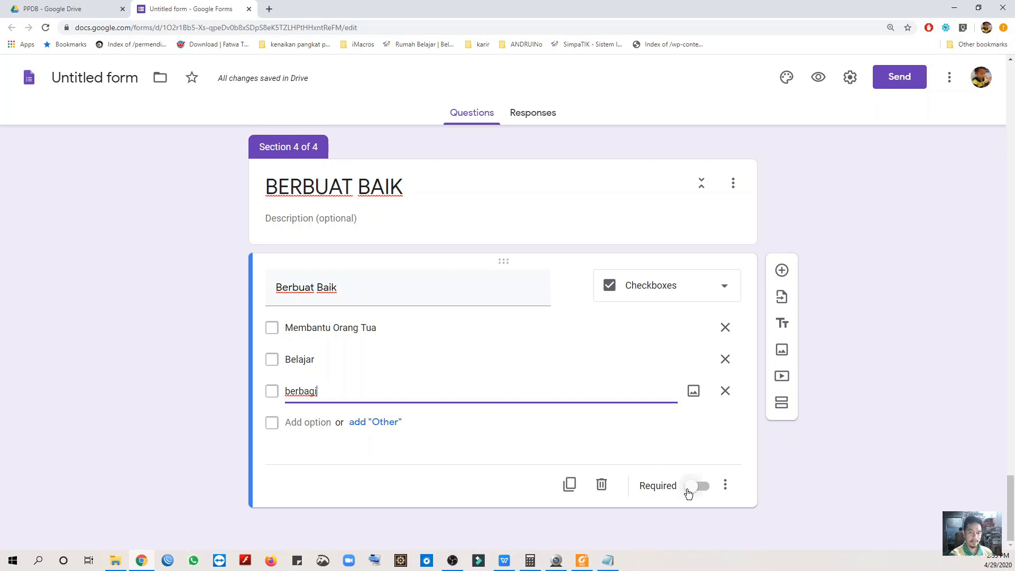
click(661, 486)
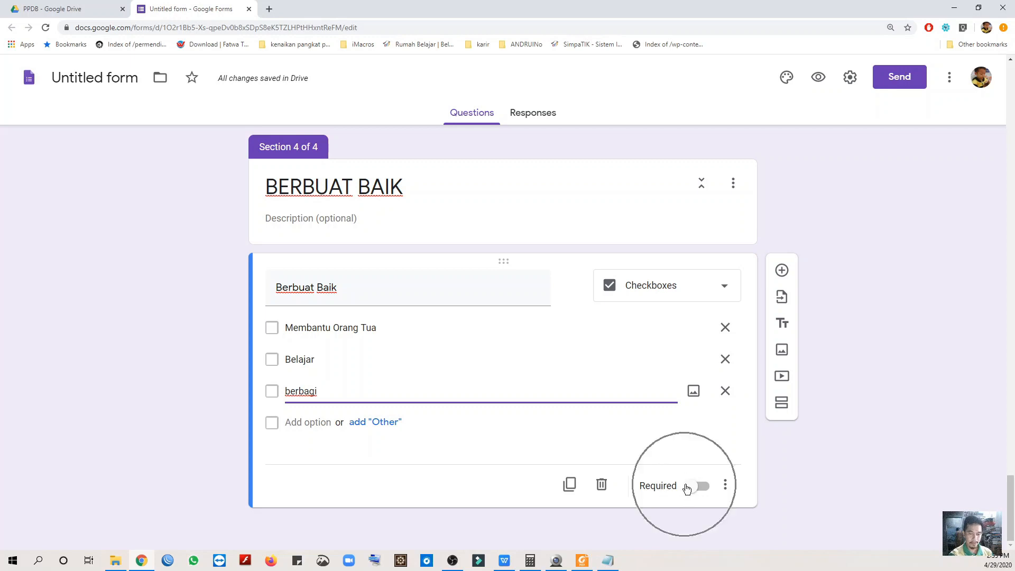
scroll(600, 411, up, 5)
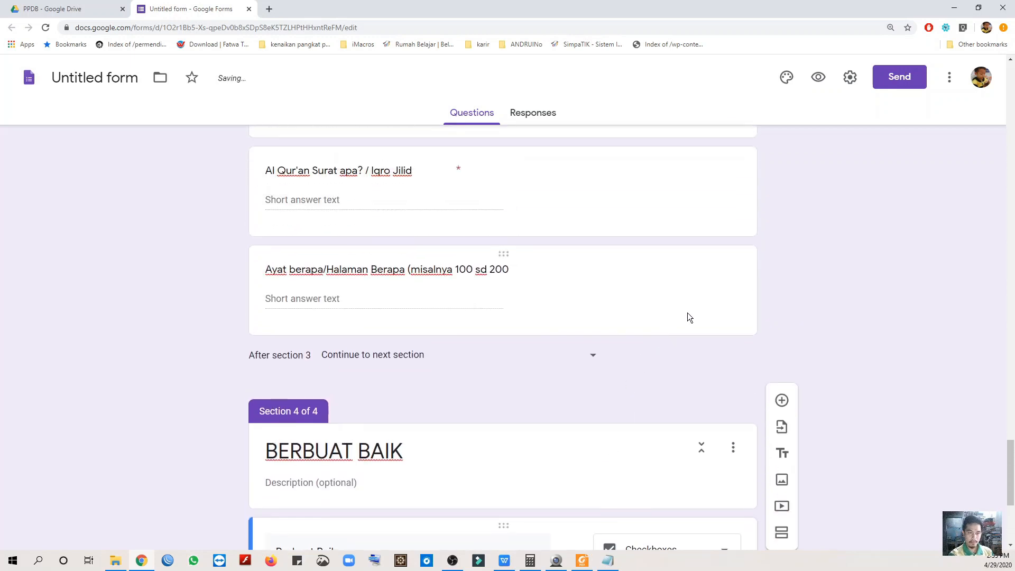
click(689, 318)
click(696, 383)
scroll(651, 356, up, 4)
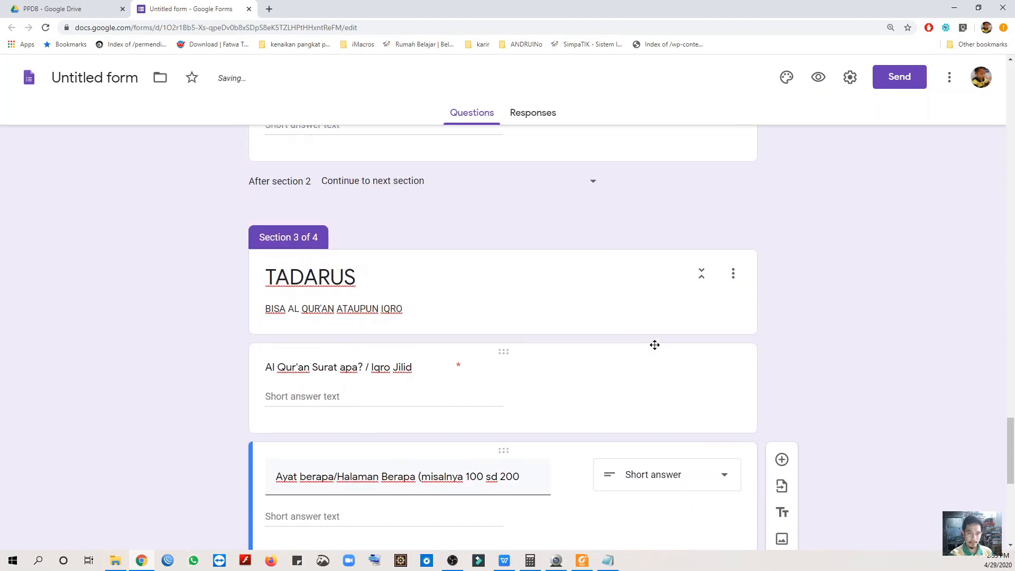
Step: Check the Required settings of the TADARUS and IBADAH questions and open the form's preview
click(669, 373)
scroll(709, 423, down, 2)
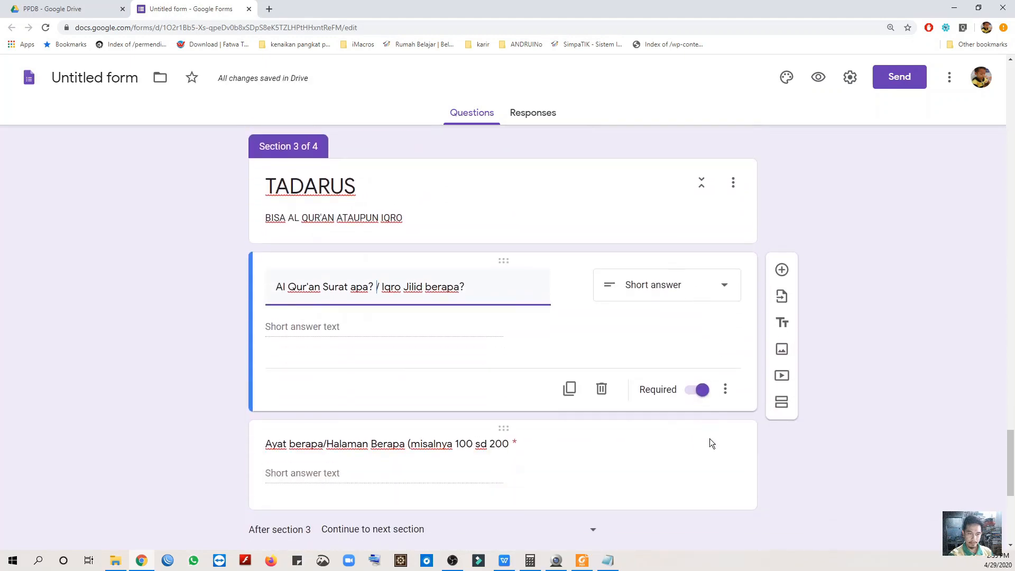
scroll(708, 436, up, 6)
click(697, 349)
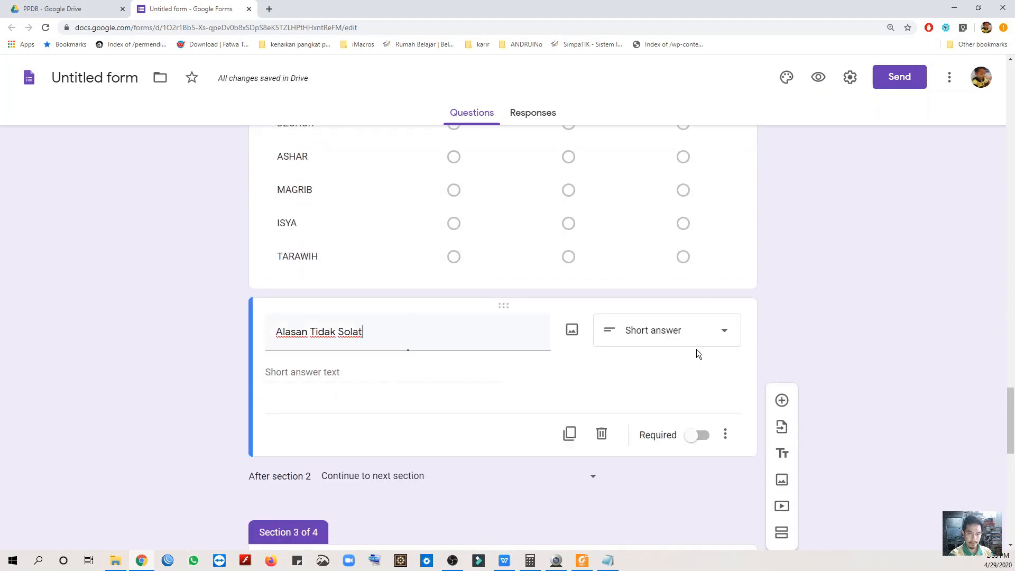
scroll(667, 370, up, 5)
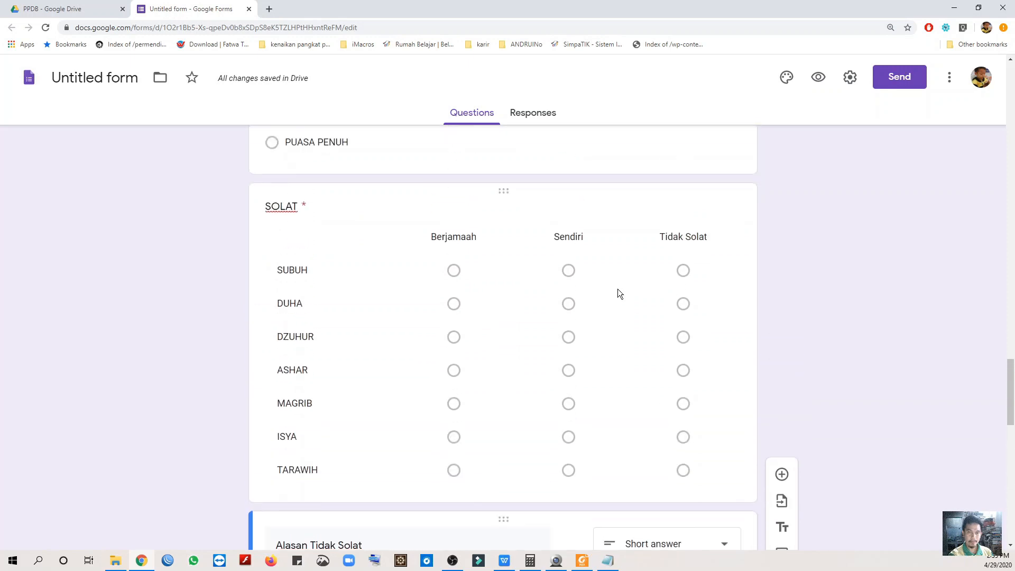
click(818, 79)
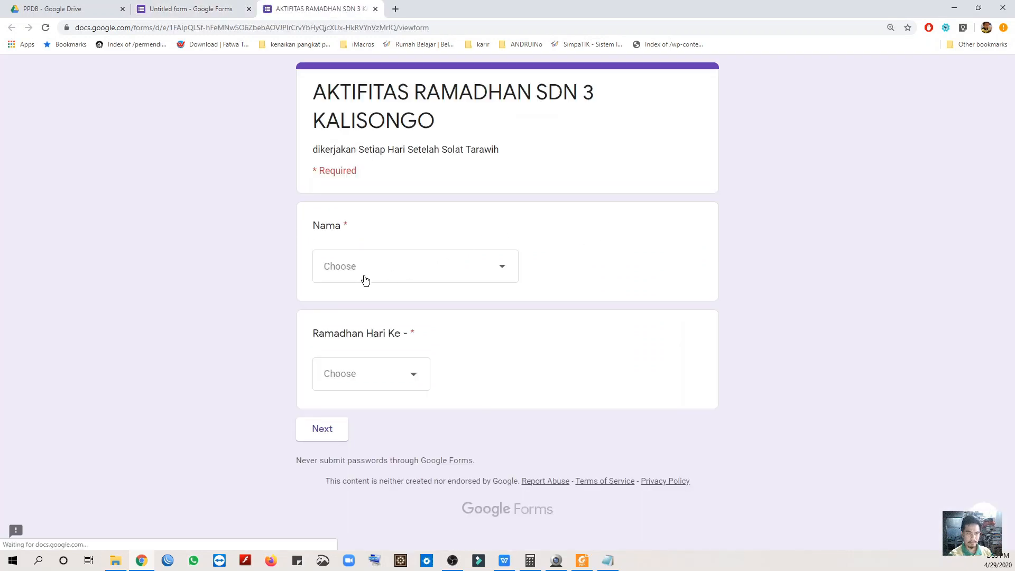
Step: In the preview, choose the first student's name and Ramadhan day 1, and continue to the IBADAH section
click(397, 268)
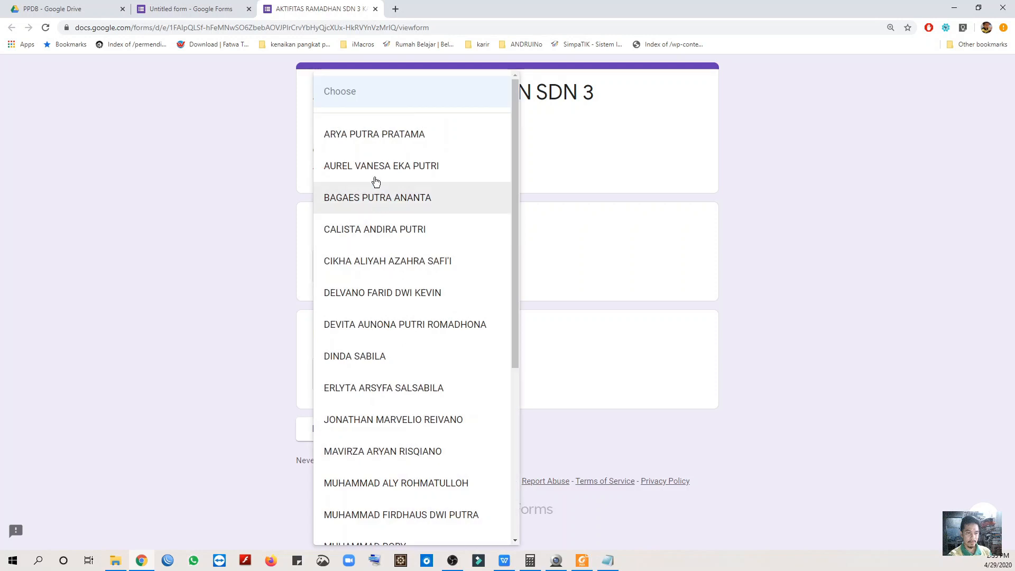
click(375, 136)
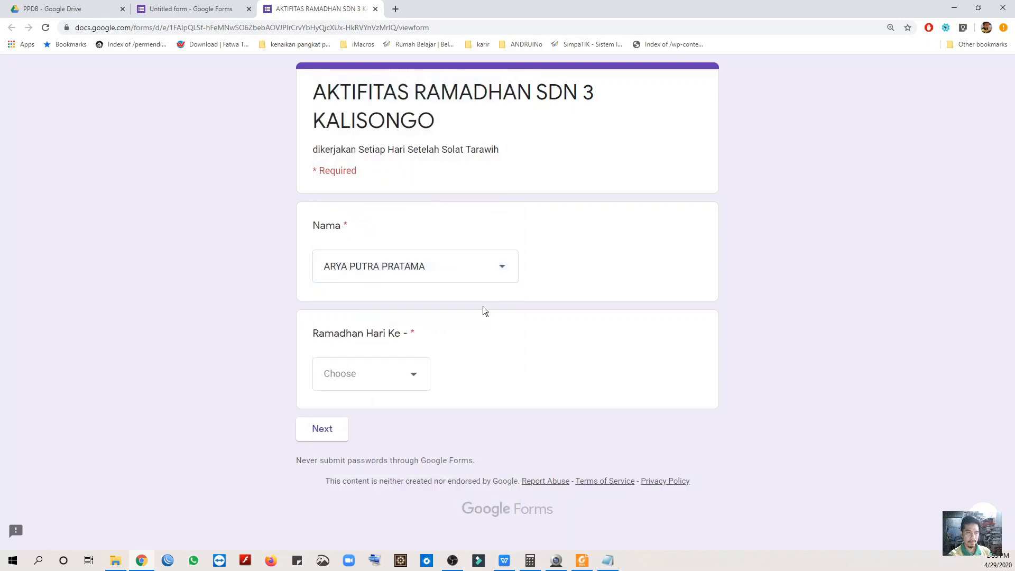
click(399, 378)
click(335, 144)
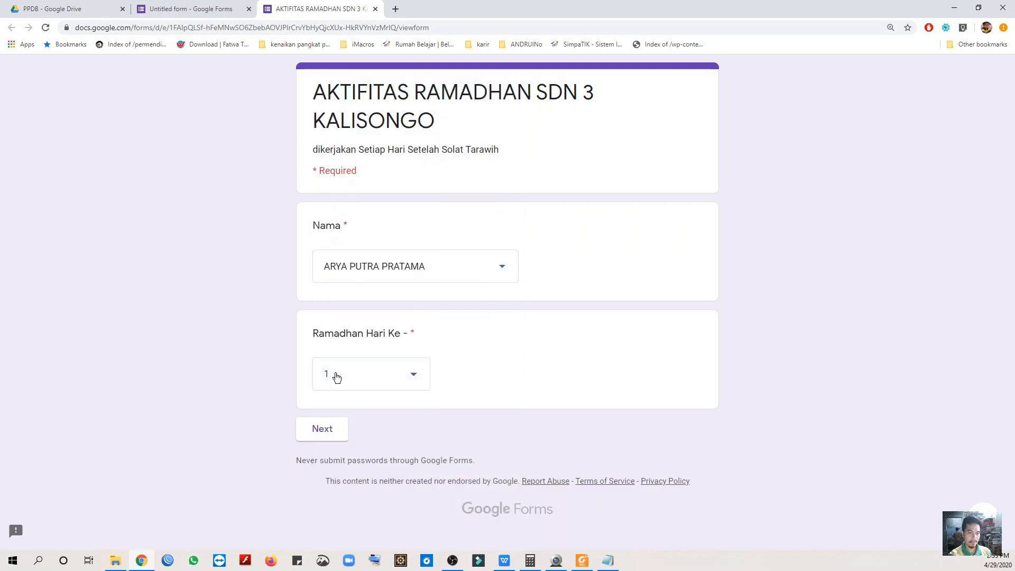
click(323, 429)
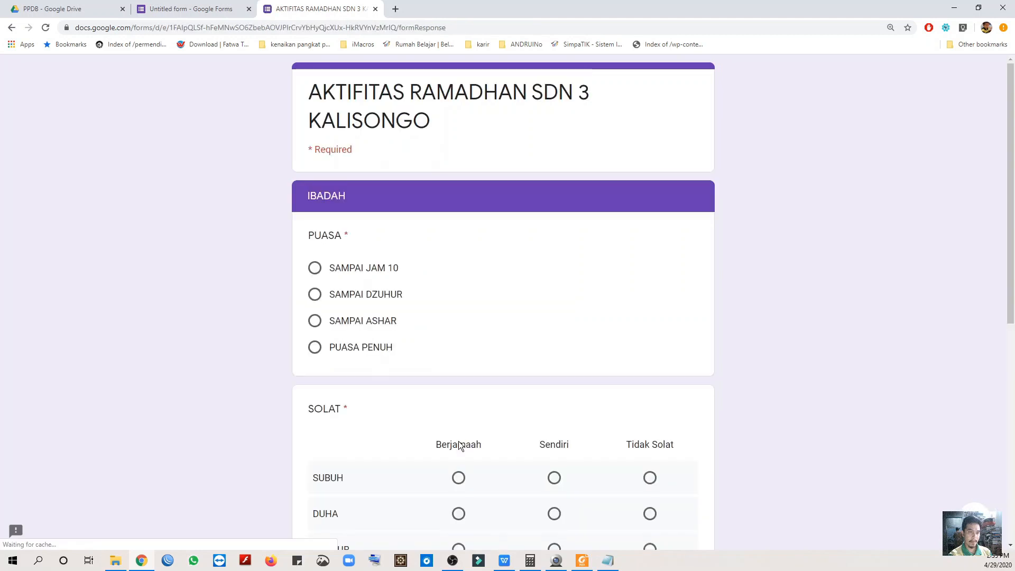
Step: Answer PUASA with "SAMPAI JAM 10"; mark SUBUH, DZUHUR and ASHAR as Sendiri, DUHA as Tidak Solat, and MAGRIB, ISYA and TARAWIH as Berjamaah
click(318, 269)
scroll(391, 338, down, 4)
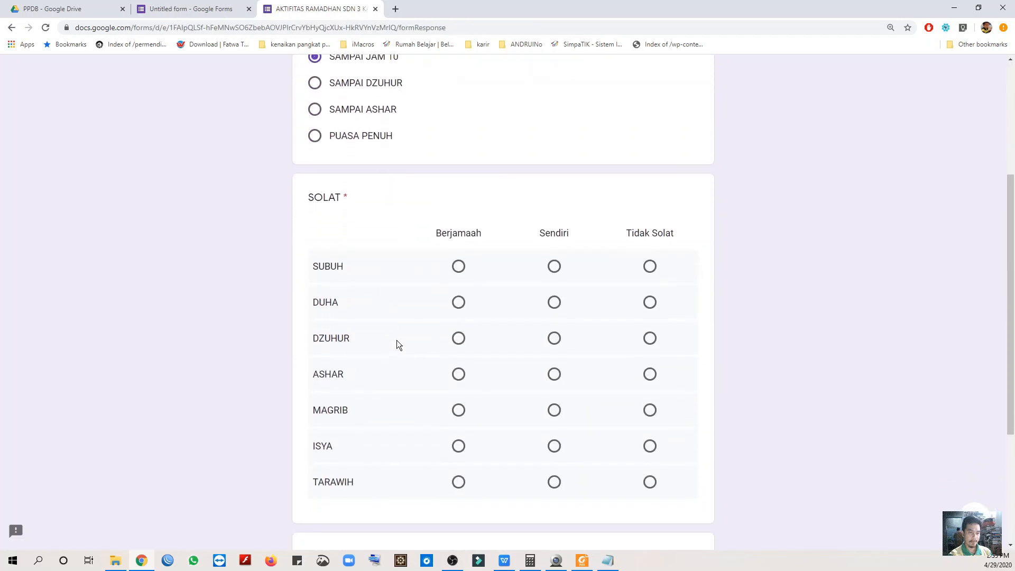
click(464, 268)
click(466, 306)
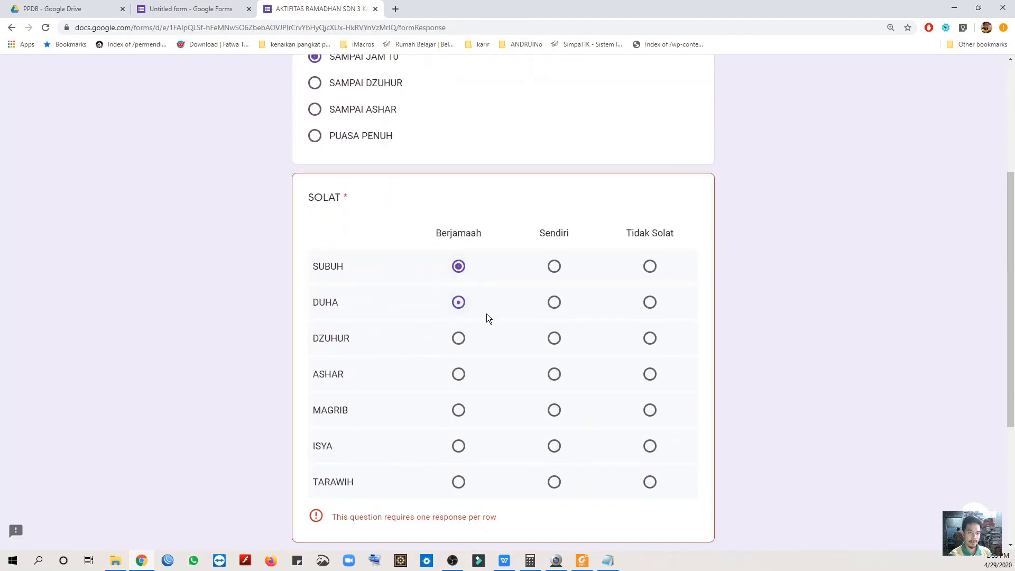
click(554, 339)
click(553, 375)
click(458, 411)
click(459, 447)
click(458, 483)
click(557, 268)
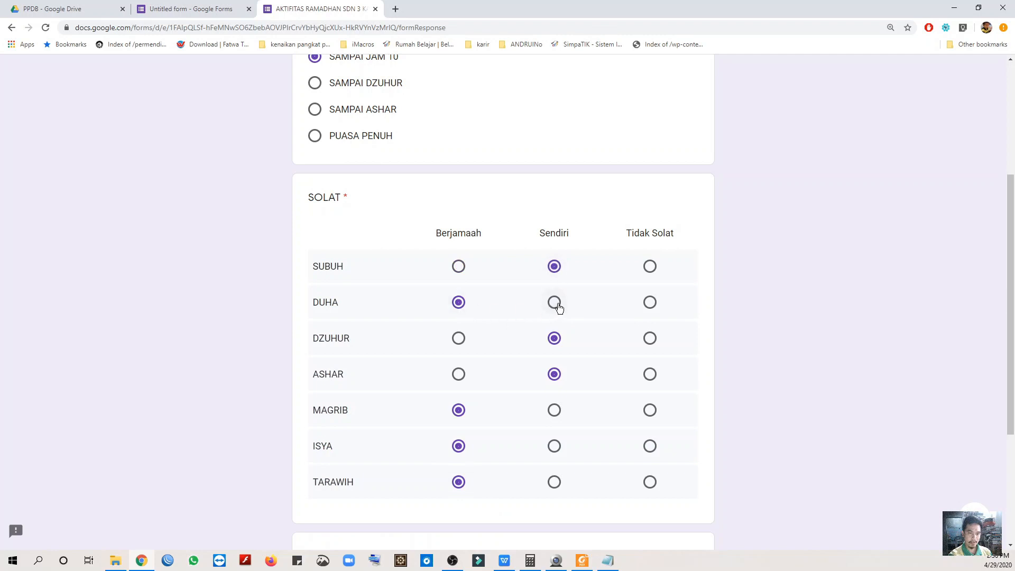
click(650, 304)
Step: Leave the optional "Alasan Tidak Solat" question blank and continue to the TADARUS section
scroll(489, 388, down, 4)
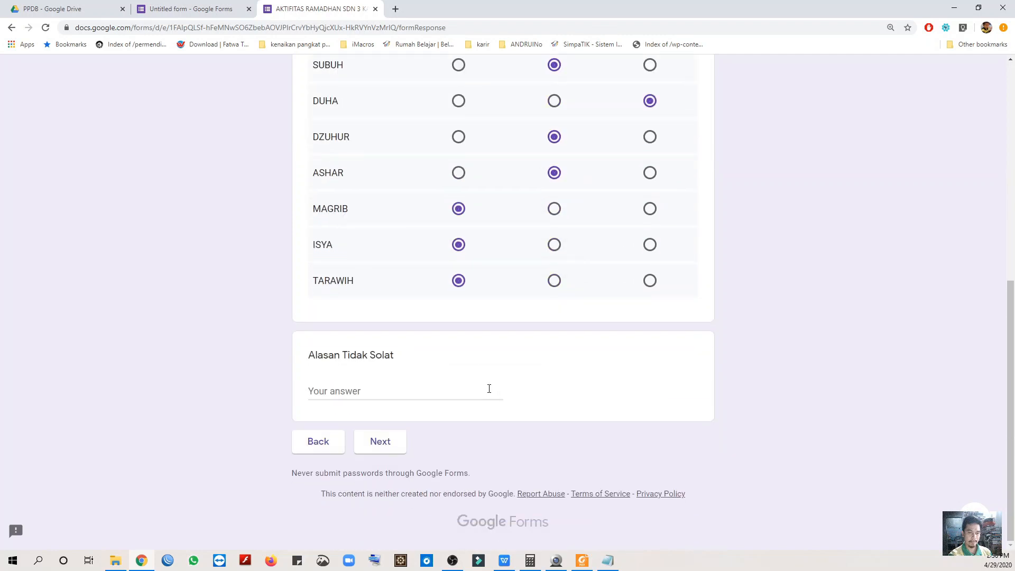
click(382, 391)
scroll(409, 384, up, 2)
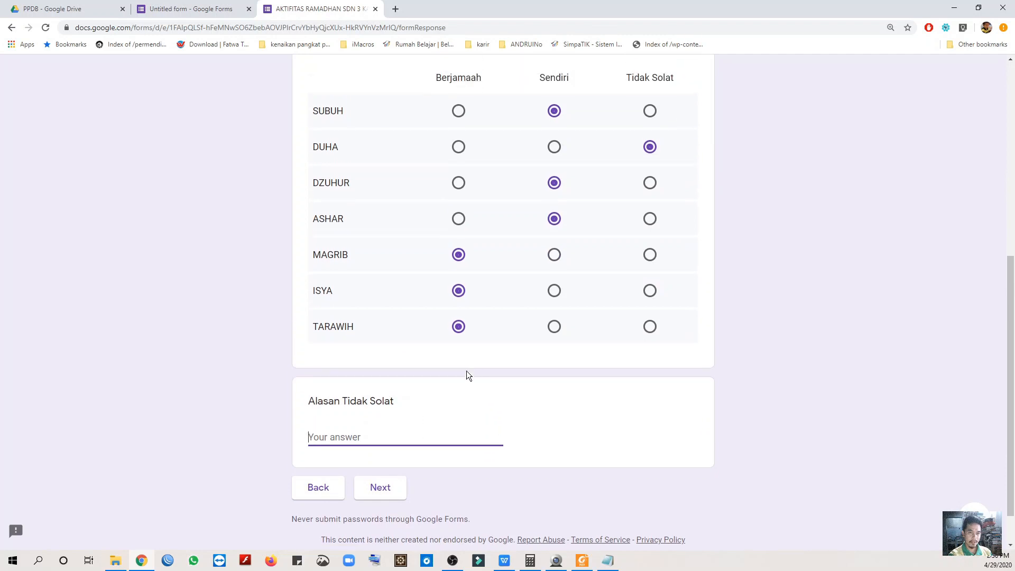
scroll(426, 392, down, 2)
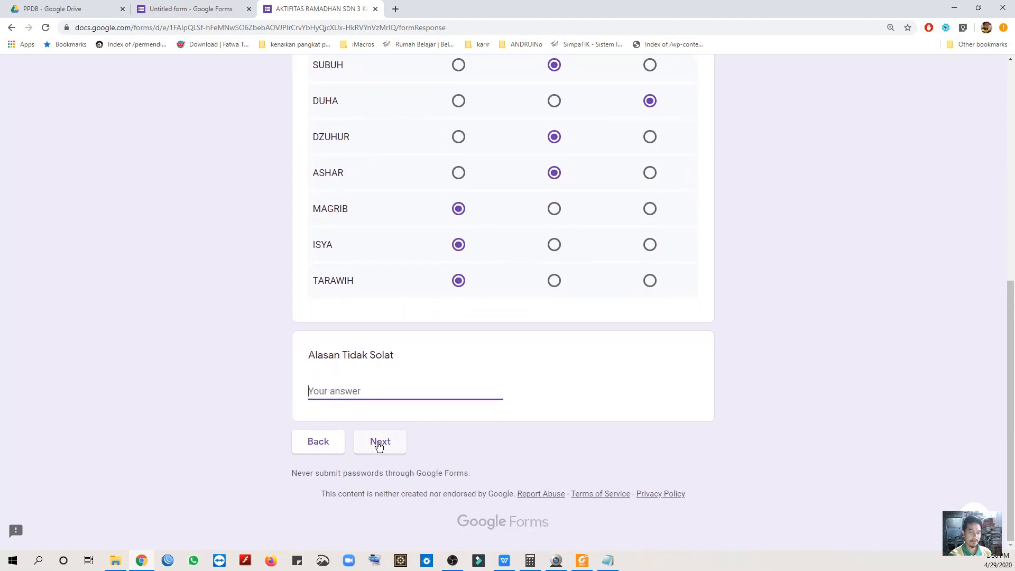
click(380, 443)
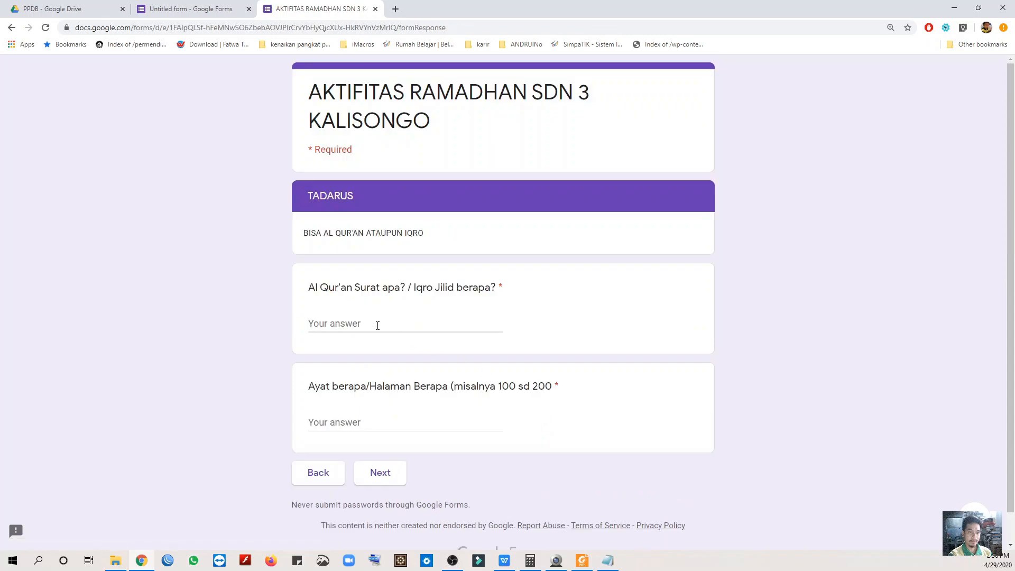
Step: Answer the Surat/Iqro question with "jilid 2" and the Ayat/Halaman question with "10", and continue to the BERBUAT BAIK section
click(378, 326)
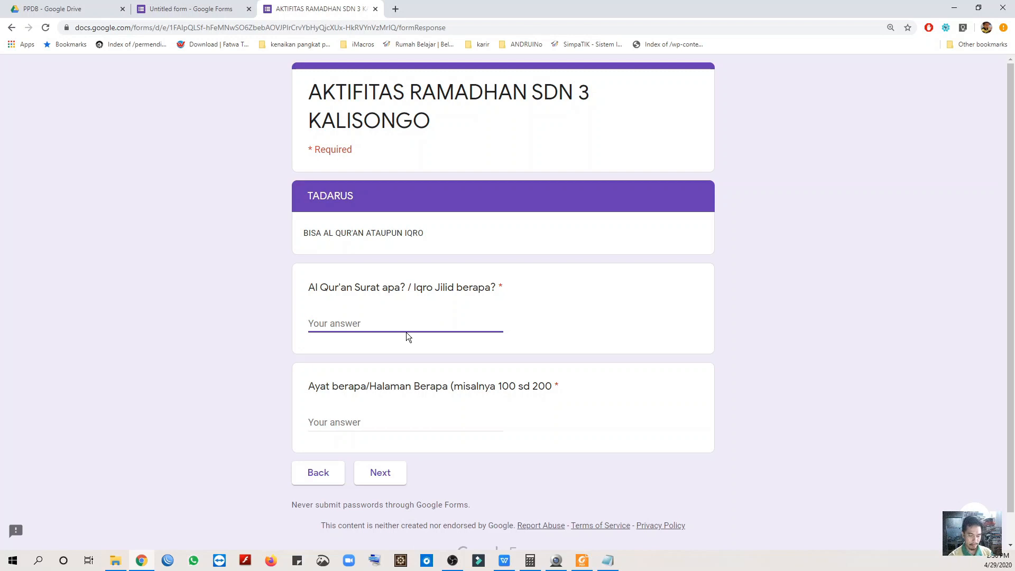
text(jilid 2)
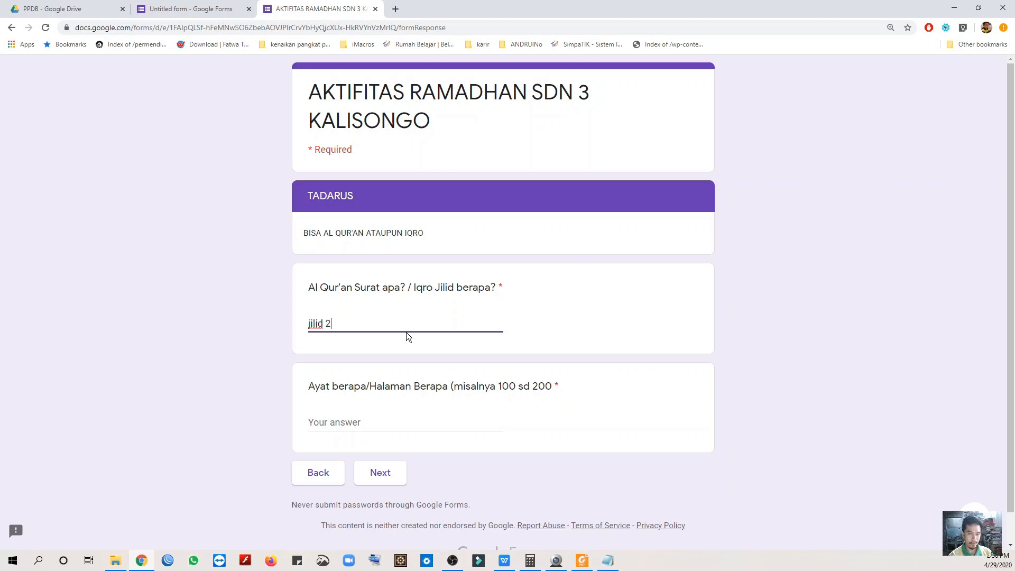
click(347, 423)
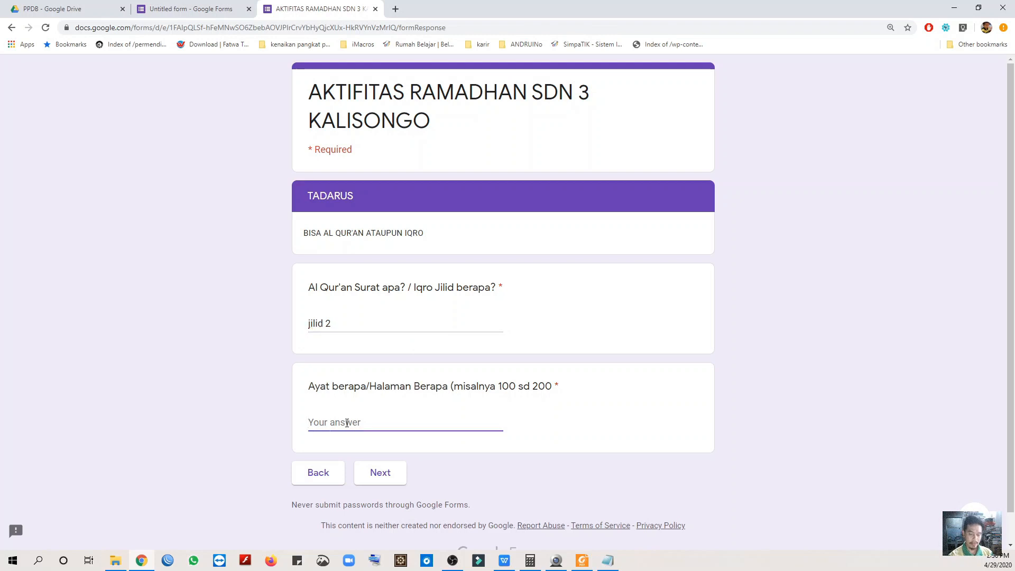
text(10)
click(389, 478)
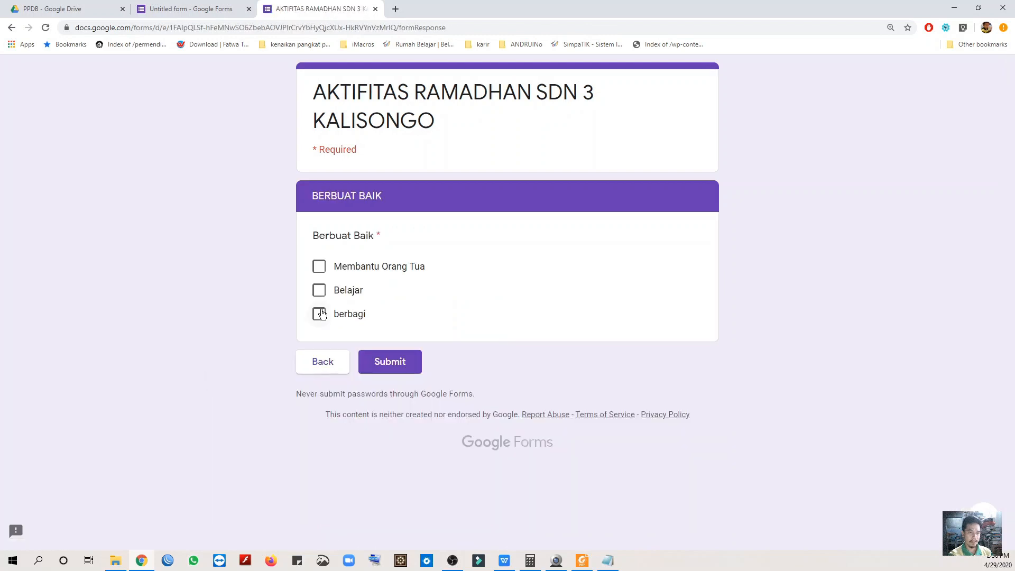
Step: Select "Membantu Orang Tua" and "Belajar" for Berbuat Baik and submit the test response
click(320, 266)
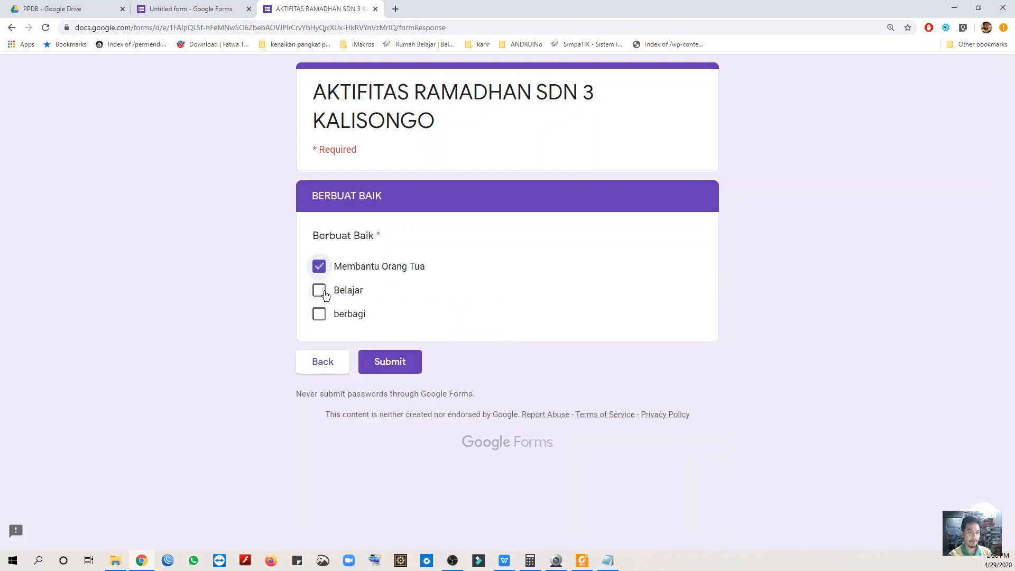
click(320, 290)
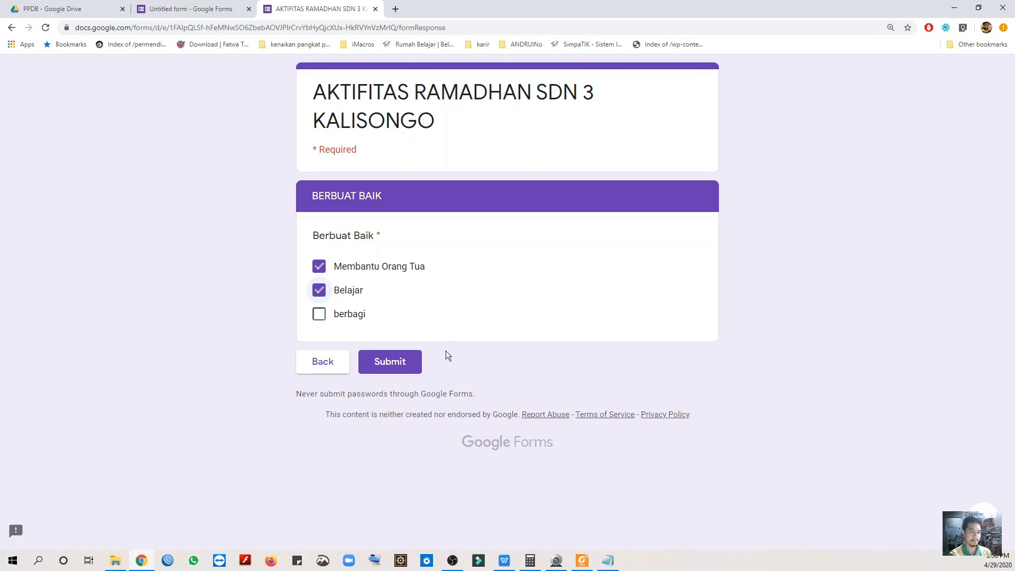
click(392, 365)
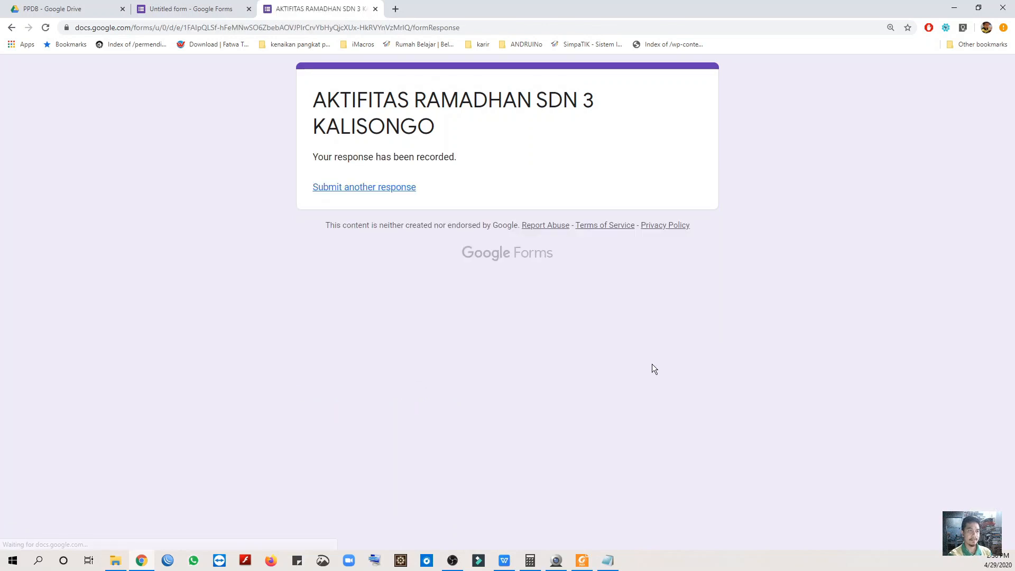
Step: Examine the test response in the form editor's summary and individual views, and try creating a spreadsheet for the responses
click(198, 9)
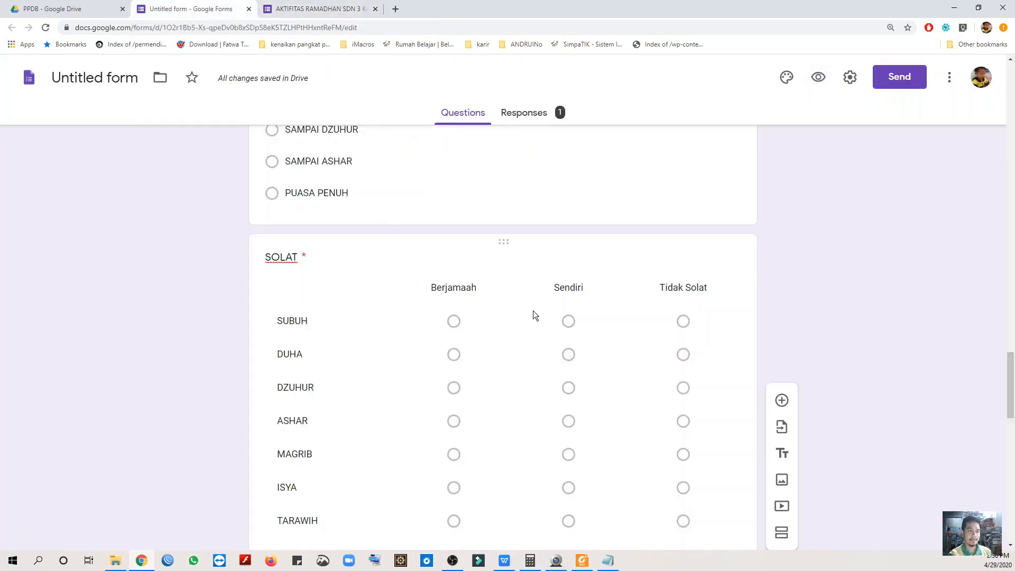
scroll(533, 310, up, 8)
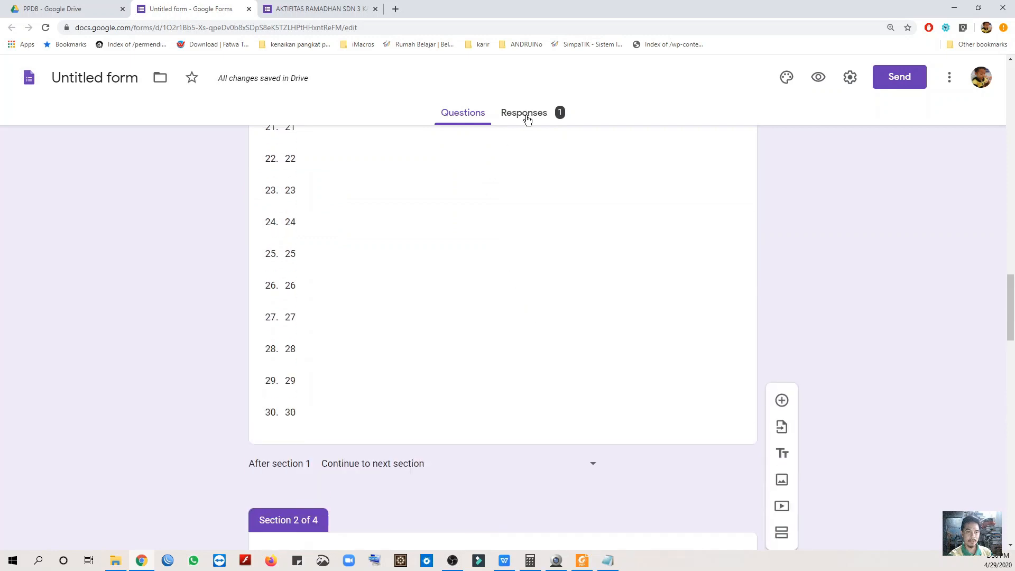
click(525, 114)
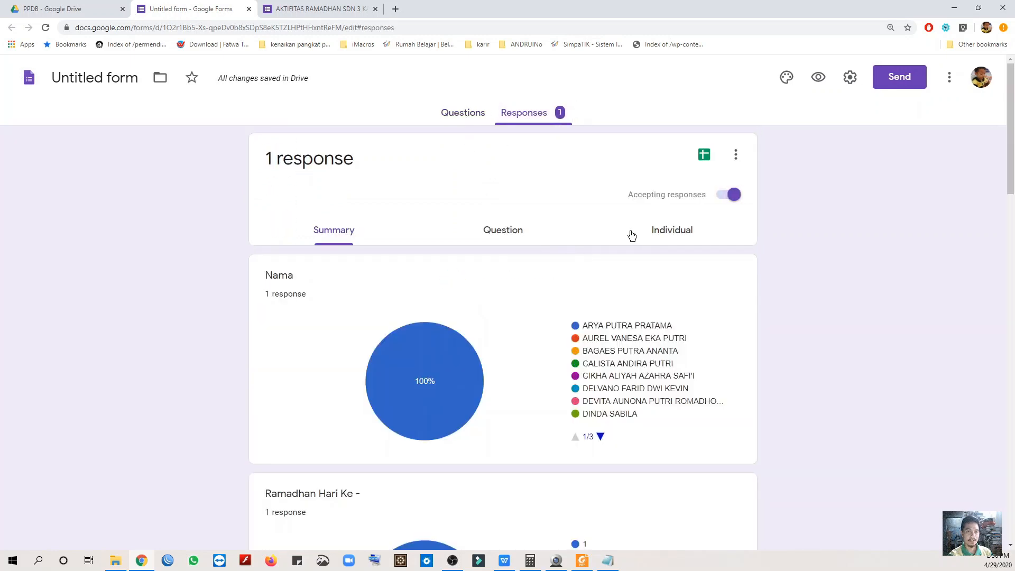
scroll(576, 337, down, 1)
scroll(544, 354, down, 5)
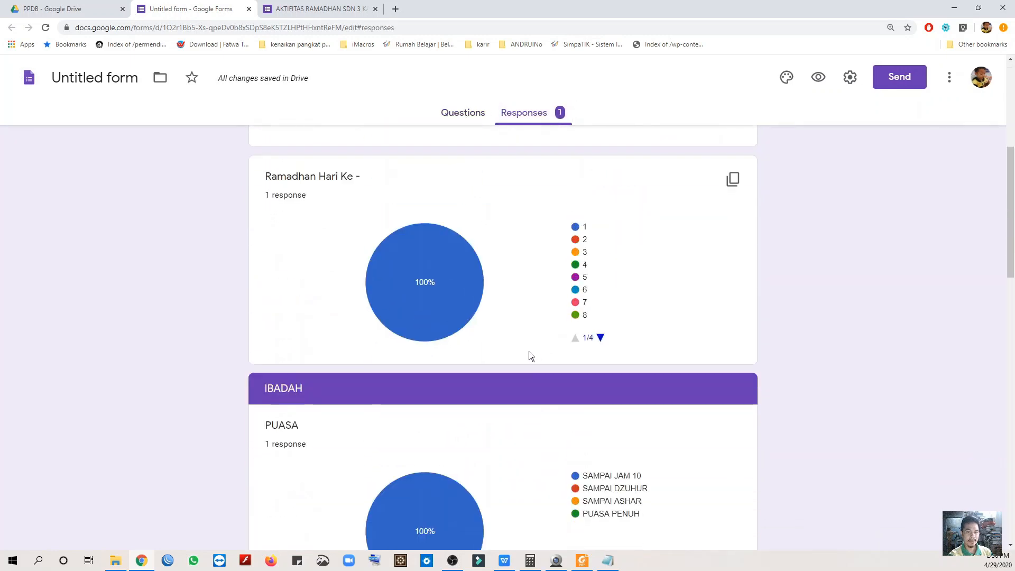
scroll(537, 381, up, 1)
scroll(551, 373, up, 5)
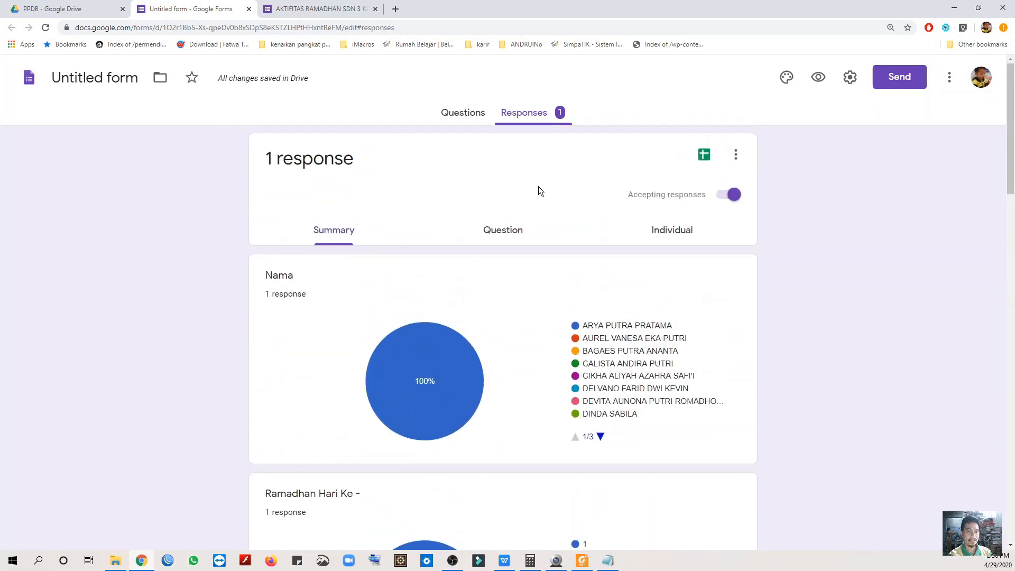
click(675, 230)
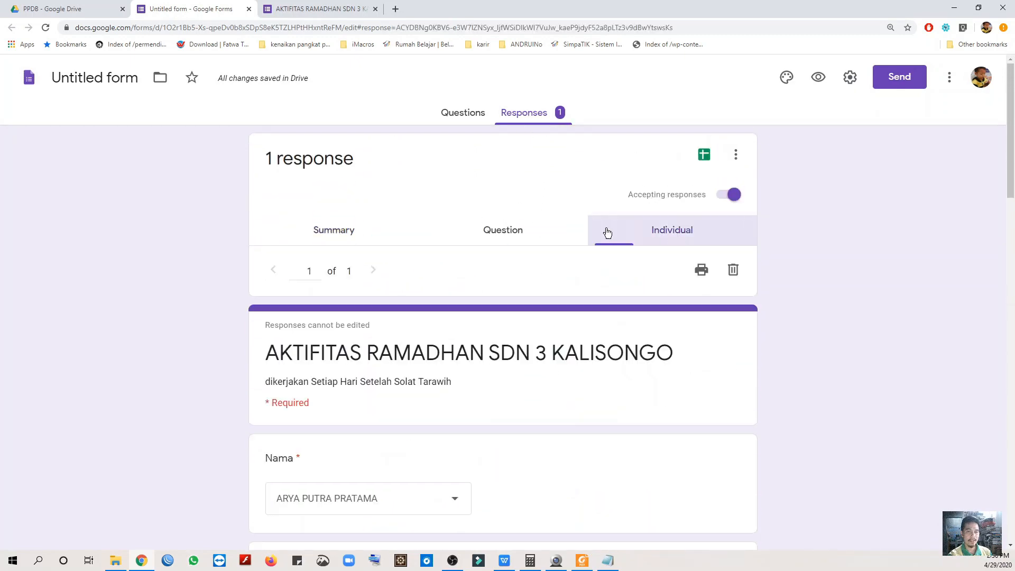
click(341, 236)
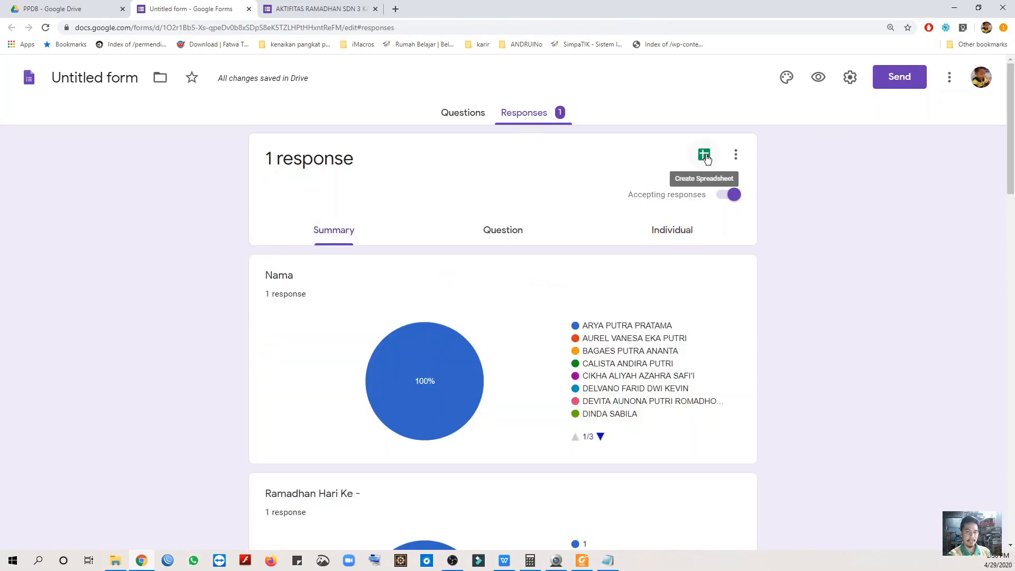
click(707, 157)
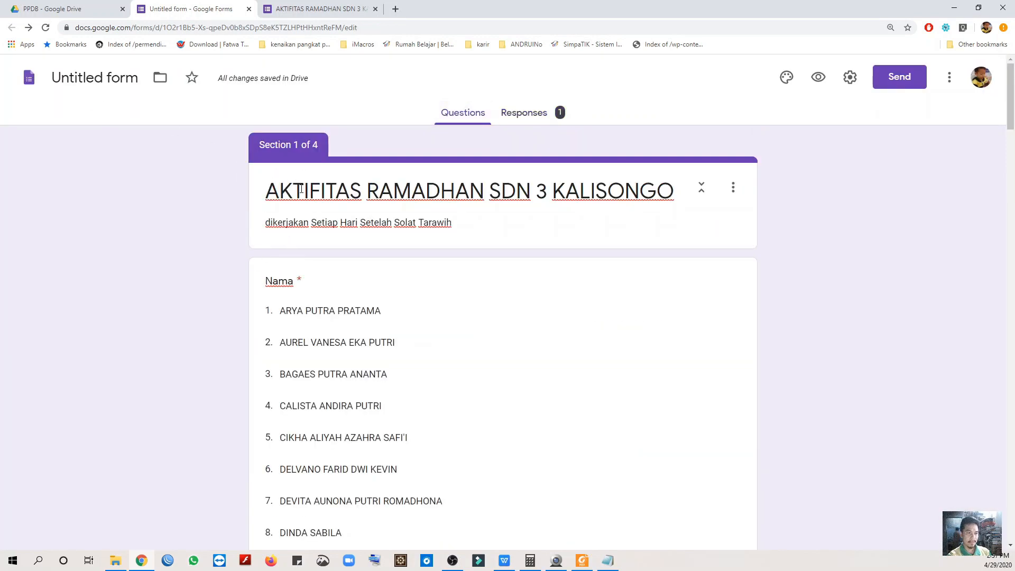
Step: Rename the untitled form file to match its heading, "AKTIFITAS RAMADHAN SDN 3 KALISONGO"
triple_click(301, 193)
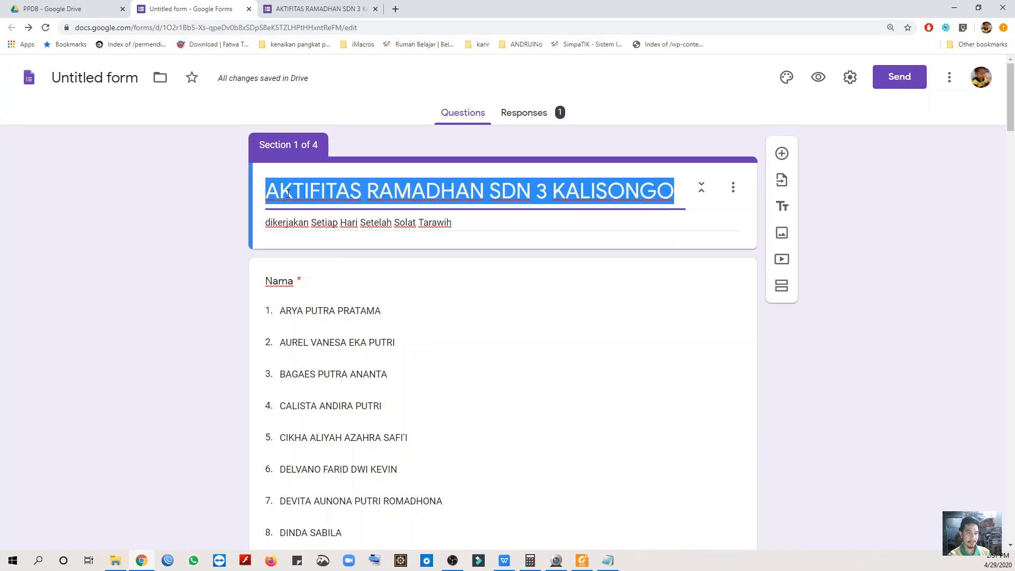
click(95, 82)
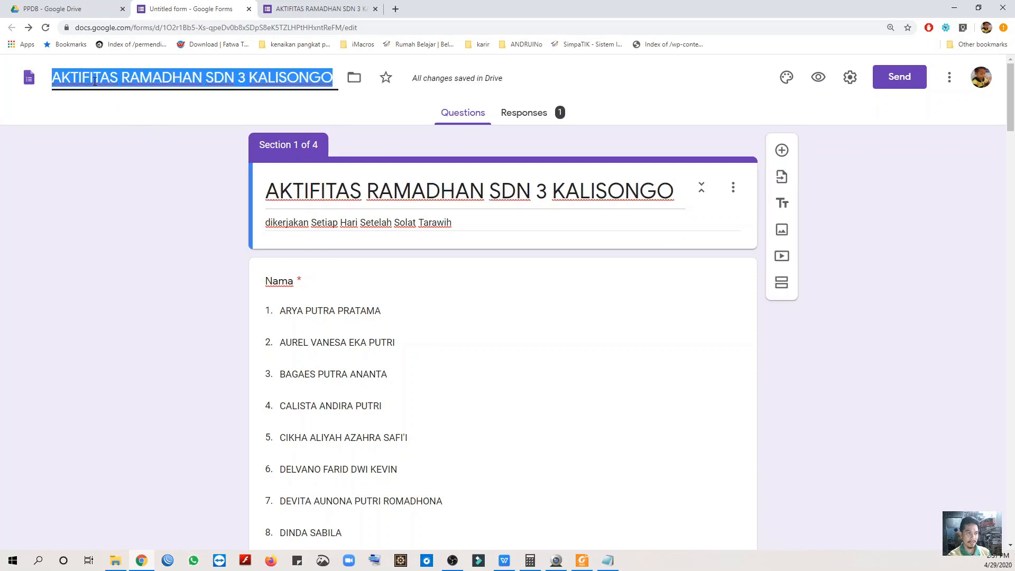
click(354, 78)
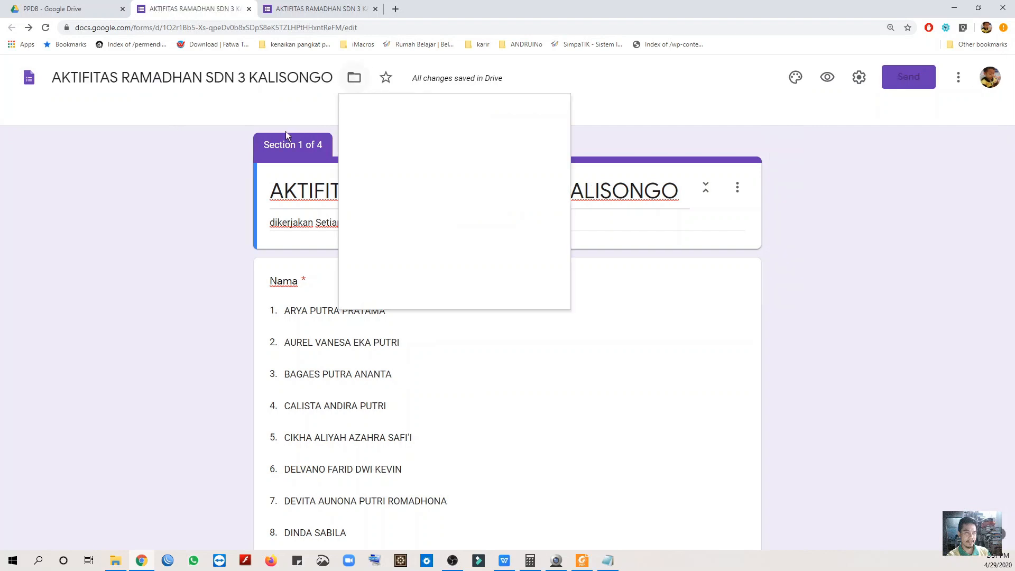
click(179, 139)
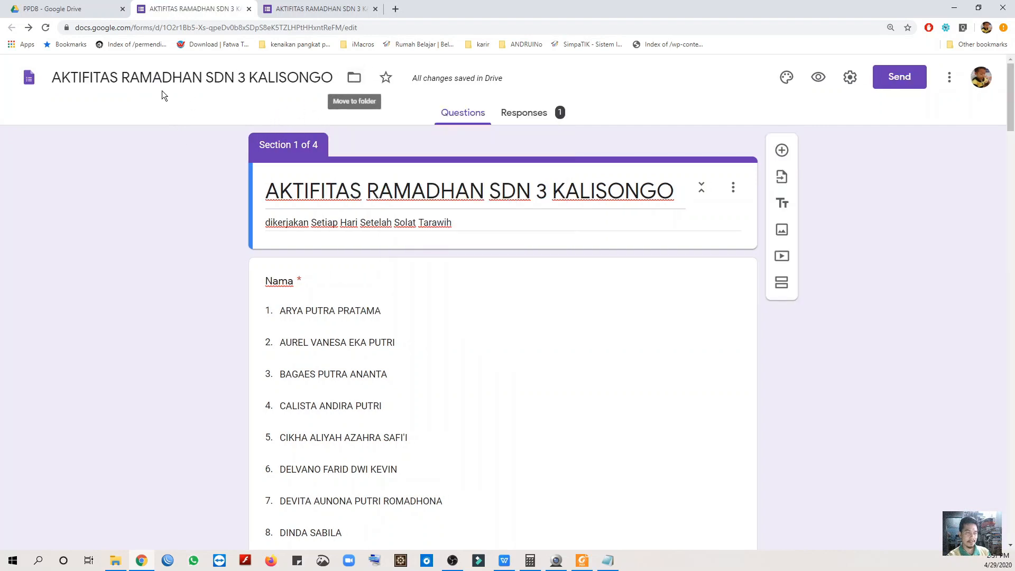
scroll(158, 140, down, 2)
scroll(209, 134, up, 2)
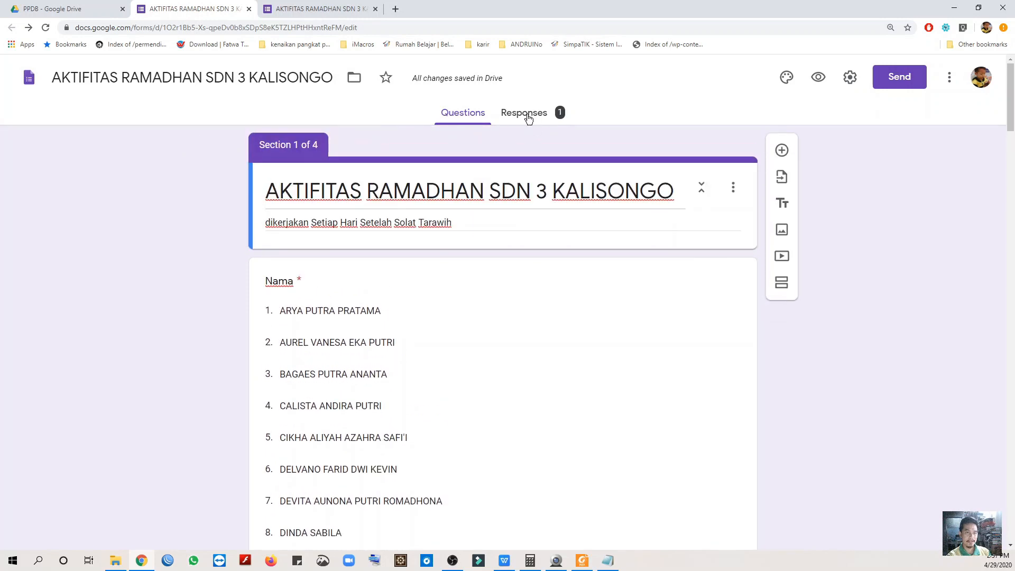
Step: Look over the summary of the submitted response and return to the form's questions
click(527, 115)
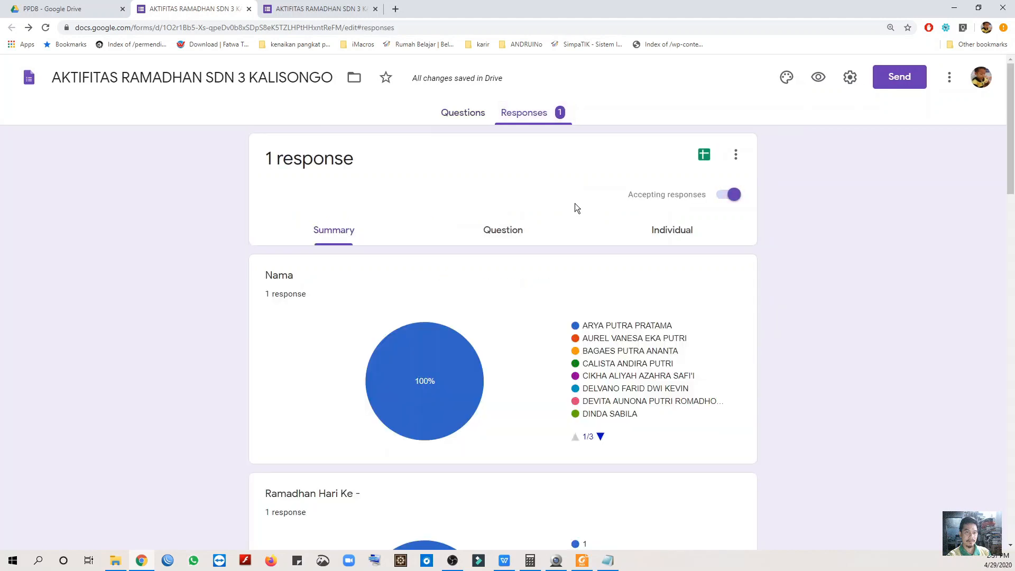
scroll(594, 285, down, 2)
scroll(593, 286, up, 2)
click(465, 118)
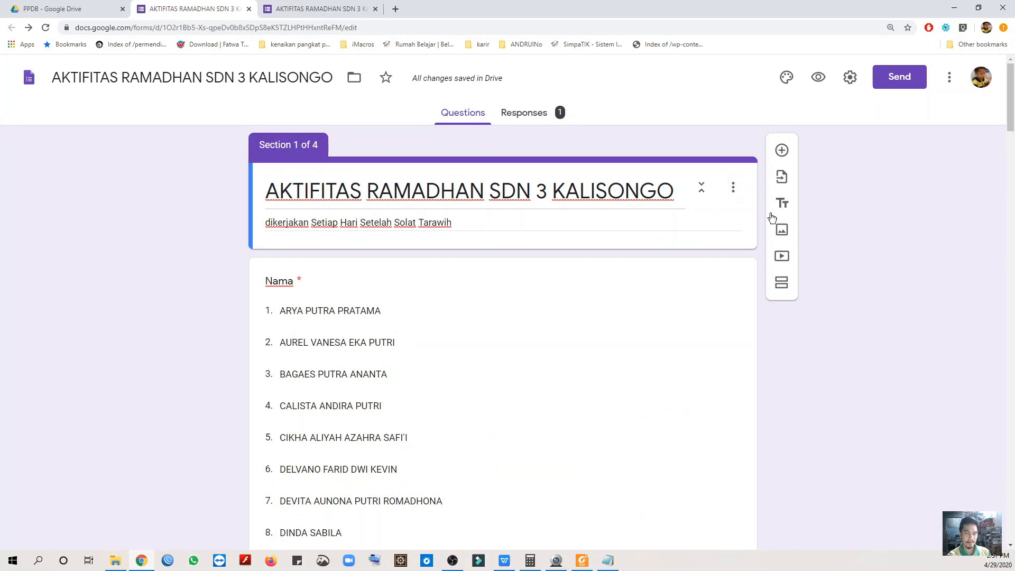
Step: Start inserting an image by URL, search the web for "sdn kalisongo 3", and copy the link address of the SDN Kalisongo III gate photo
click(782, 204)
click(782, 356)
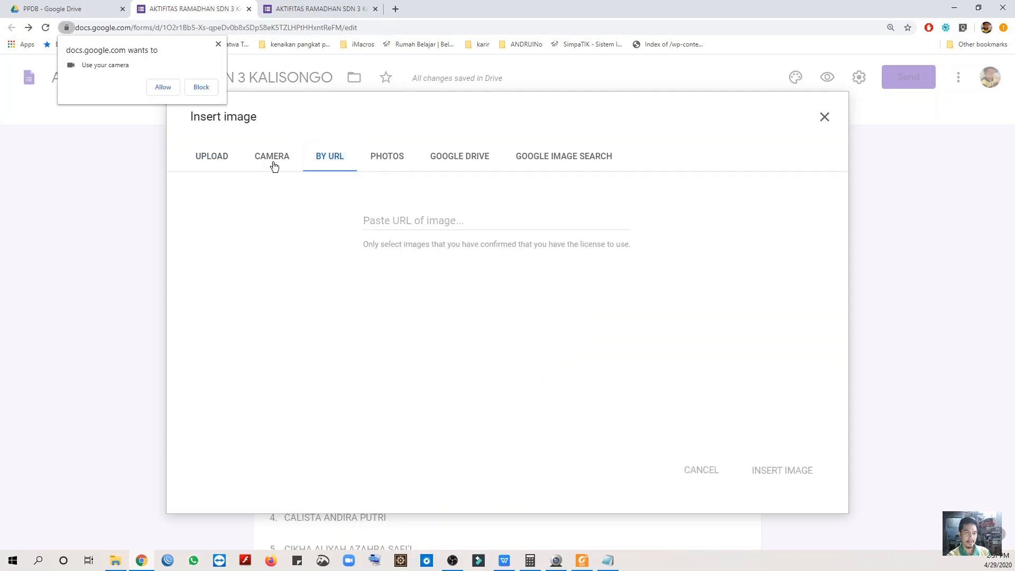
click(396, 9)
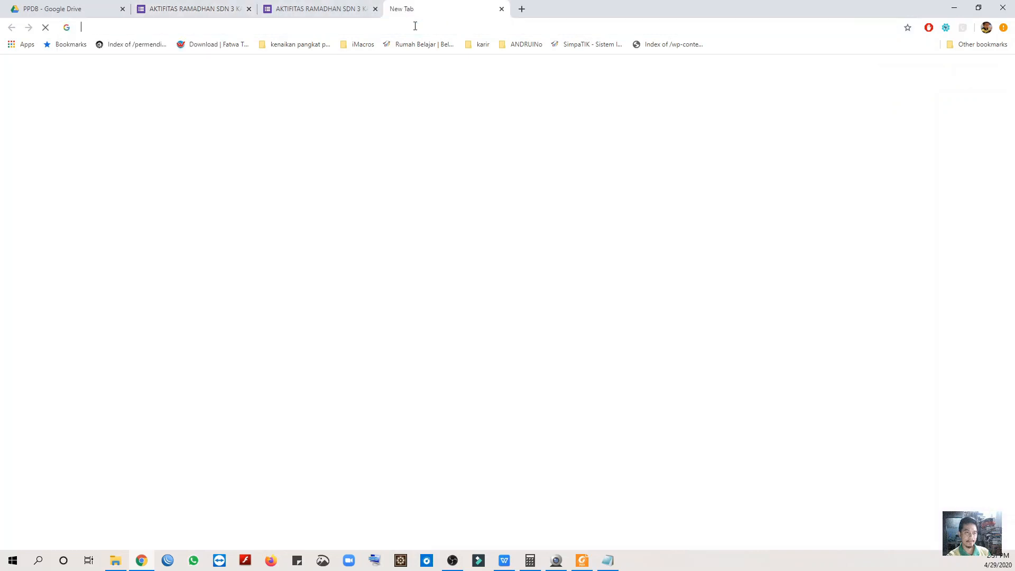
text(sdn kali)
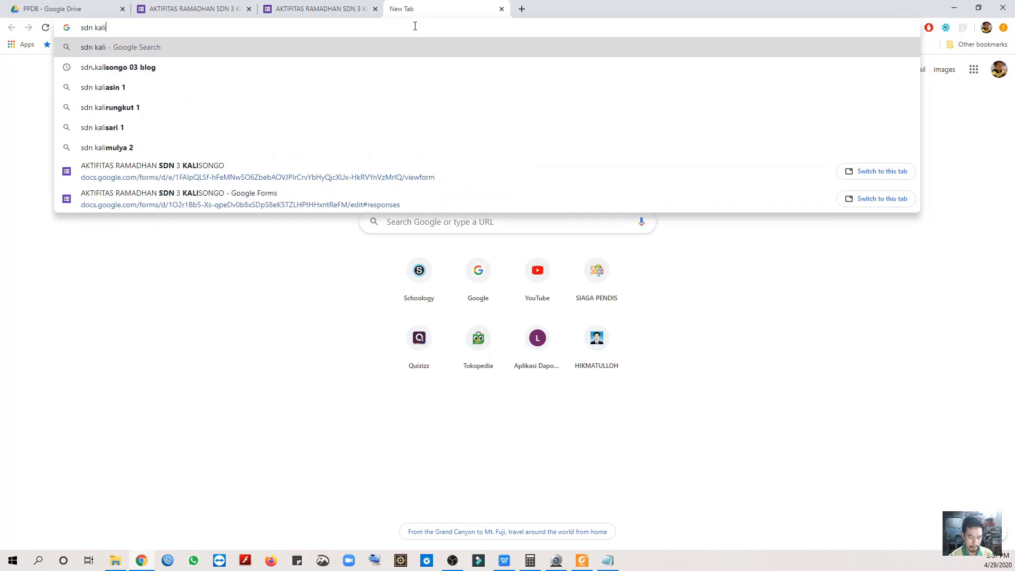
text(songo 3)
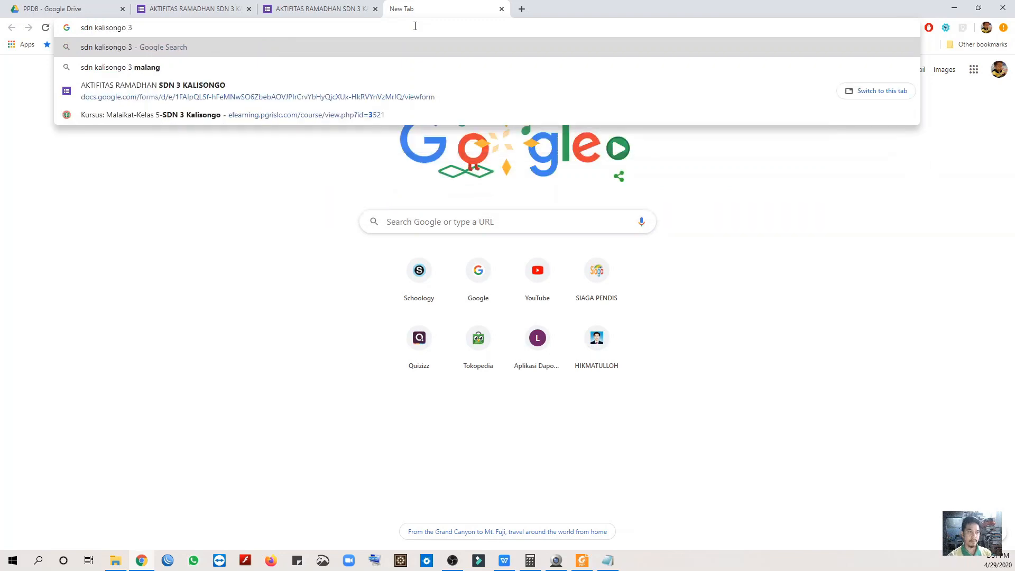
key(Return)
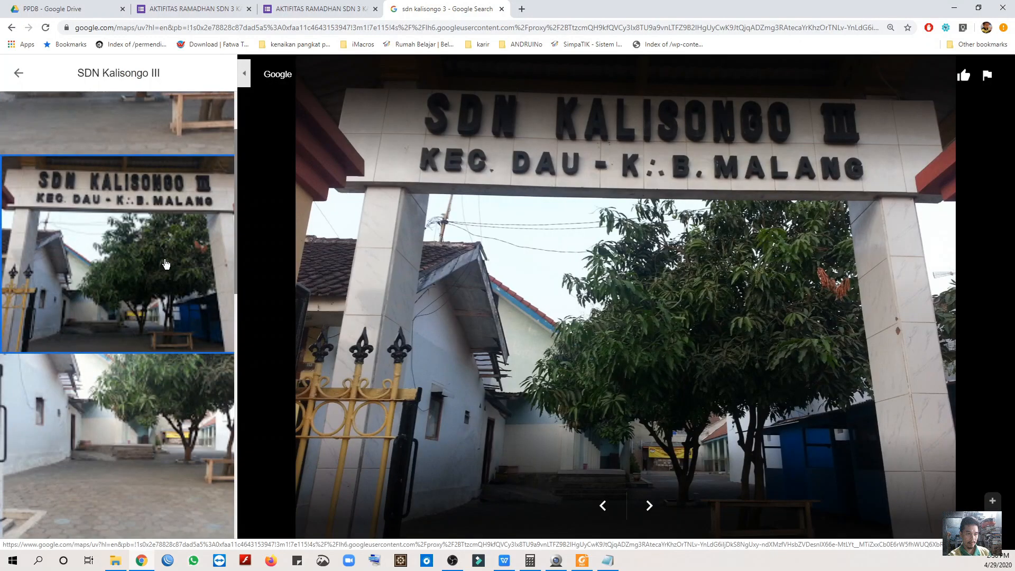
right_click(164, 259)
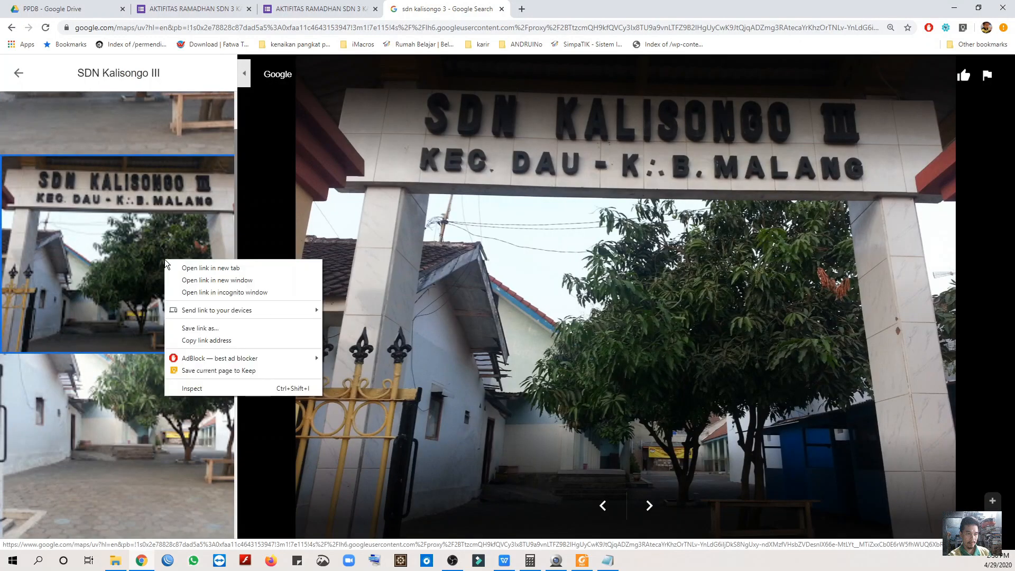
click(209, 341)
Step: Paste the copied photo link as the image URL, block camera access, and insert the image below the form's heading
click(315, 9)
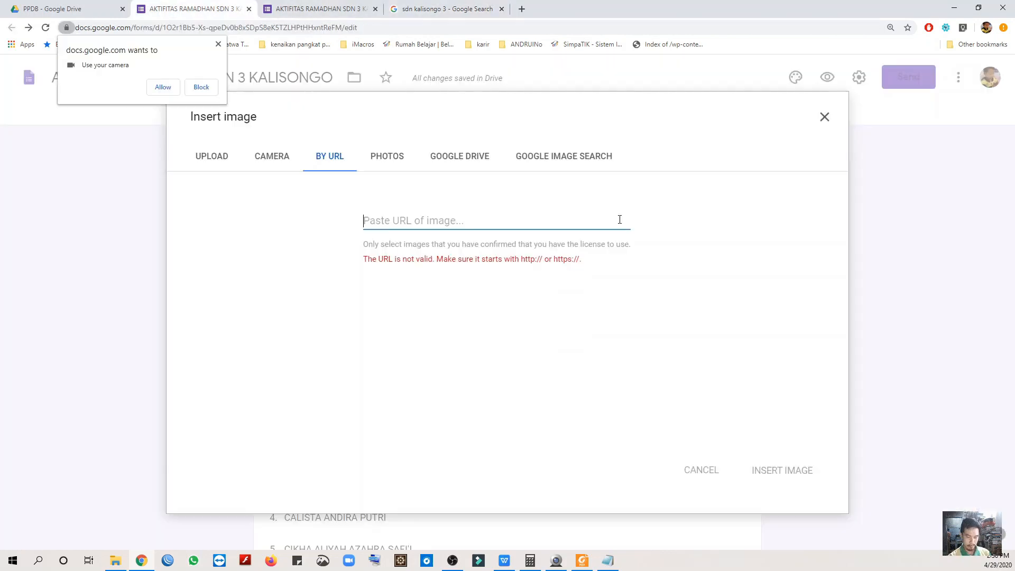
key(ctrl+v)
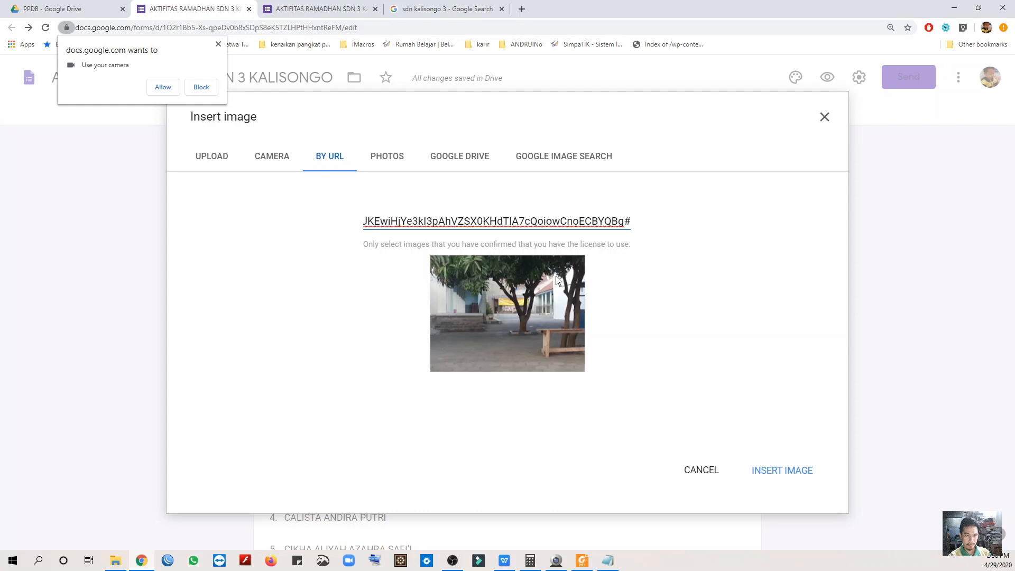
click(780, 472)
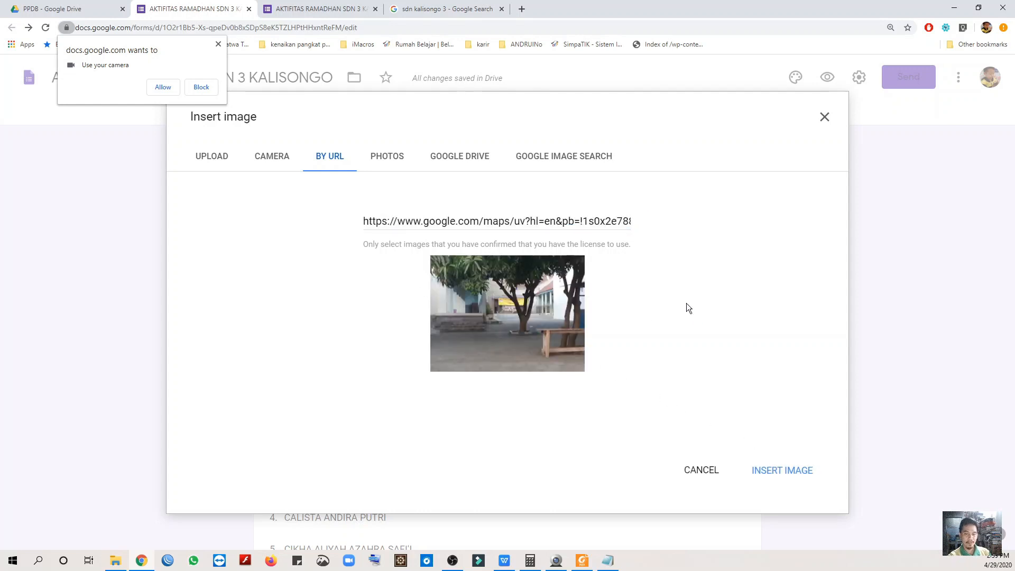
click(199, 87)
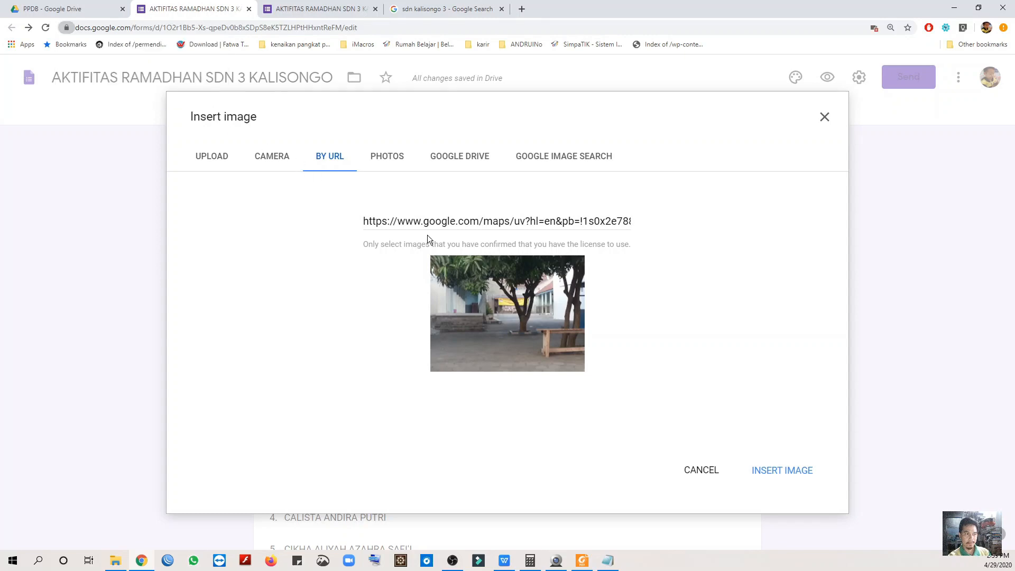
click(768, 470)
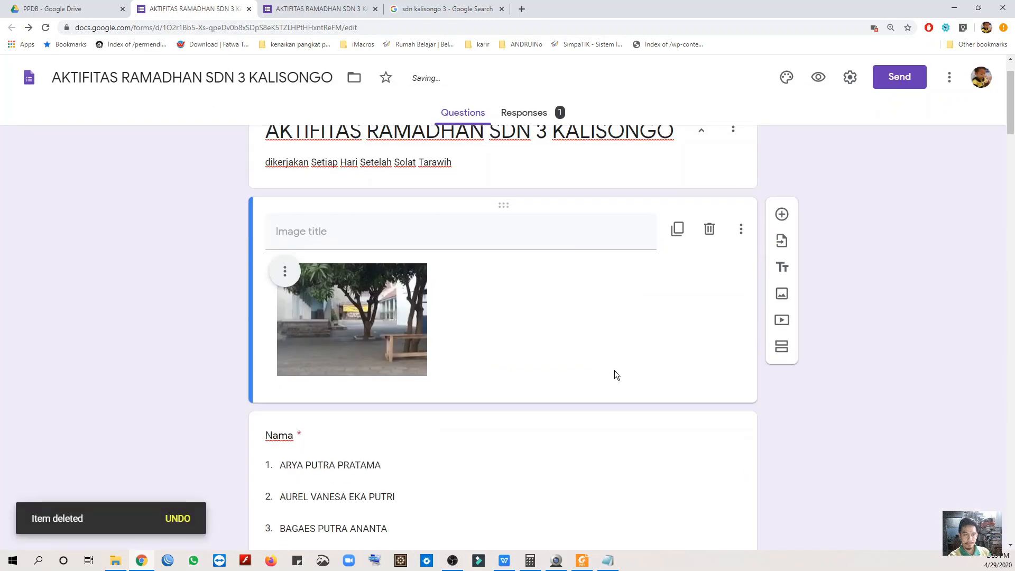
Step: Shorten and copy the form's sharing link, bring up WhatsApp briefly, and close the Send form dialog
scroll(614, 375, down, 13)
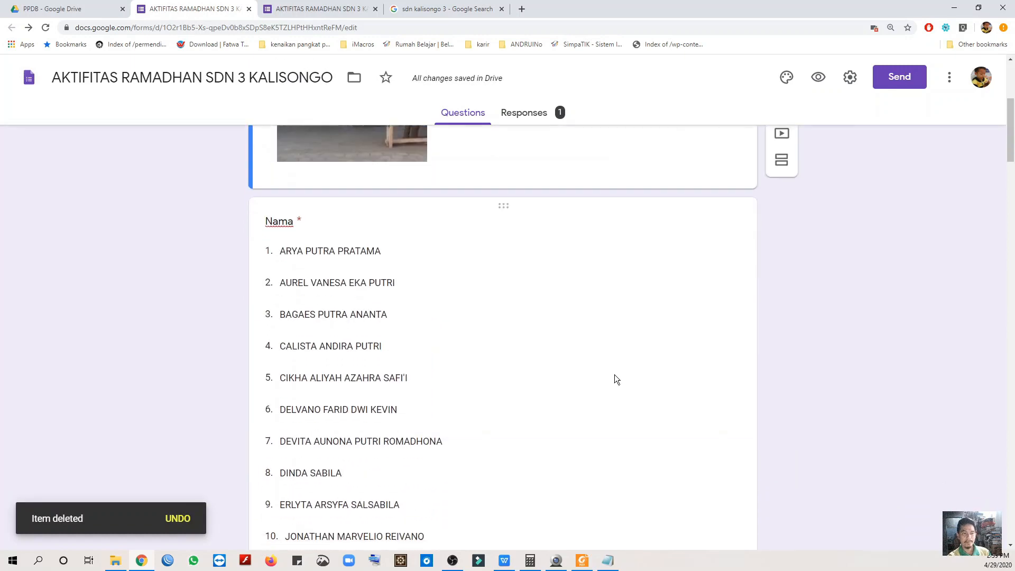
scroll(615, 375, up, 6)
scroll(614, 376, up, 7)
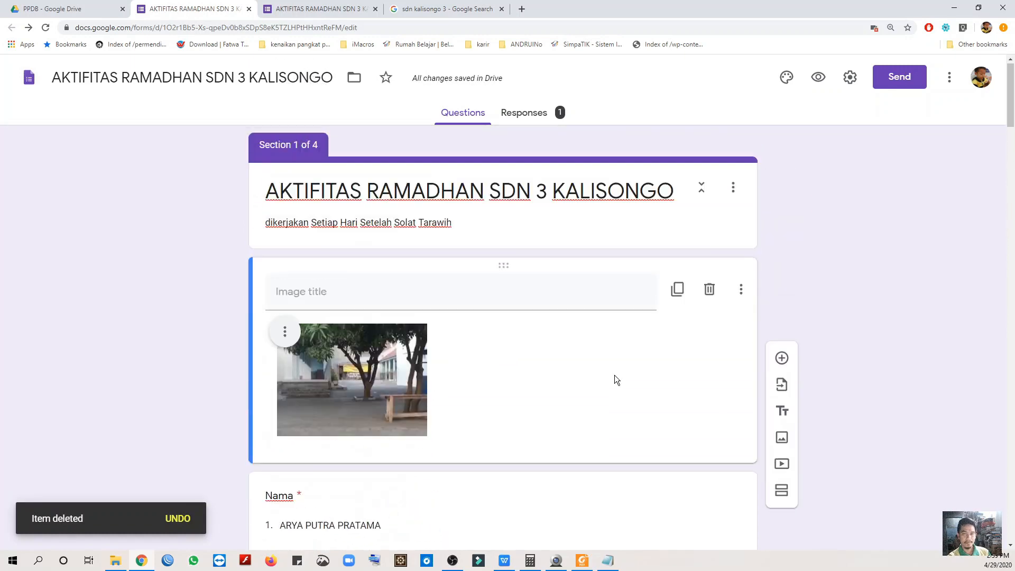
click(899, 84)
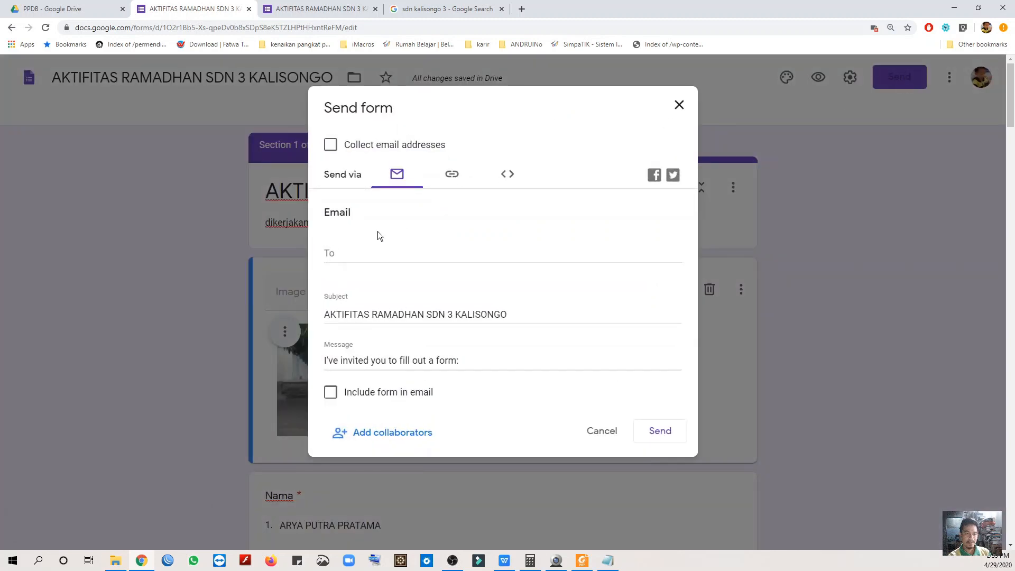
click(452, 178)
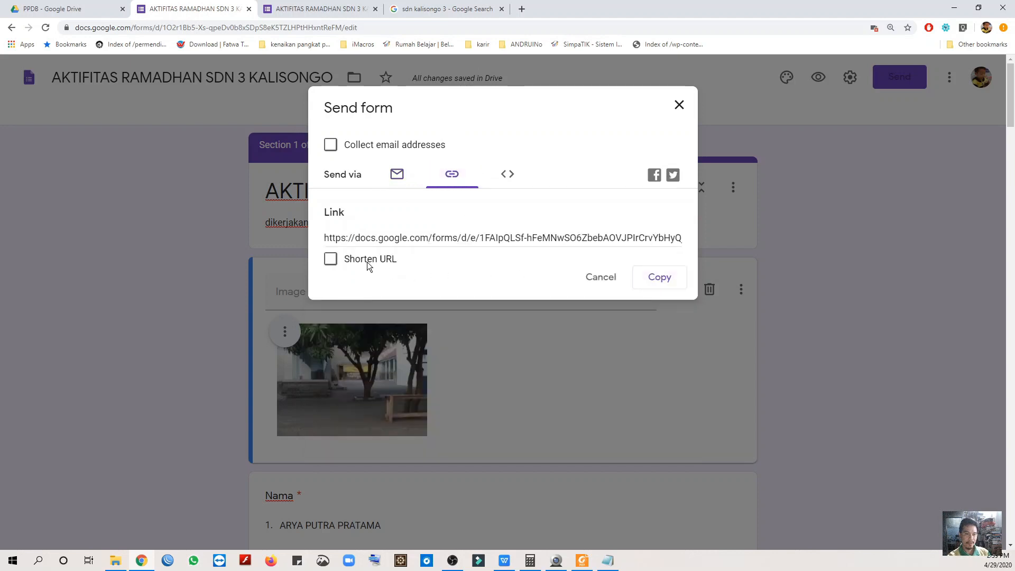
click(331, 261)
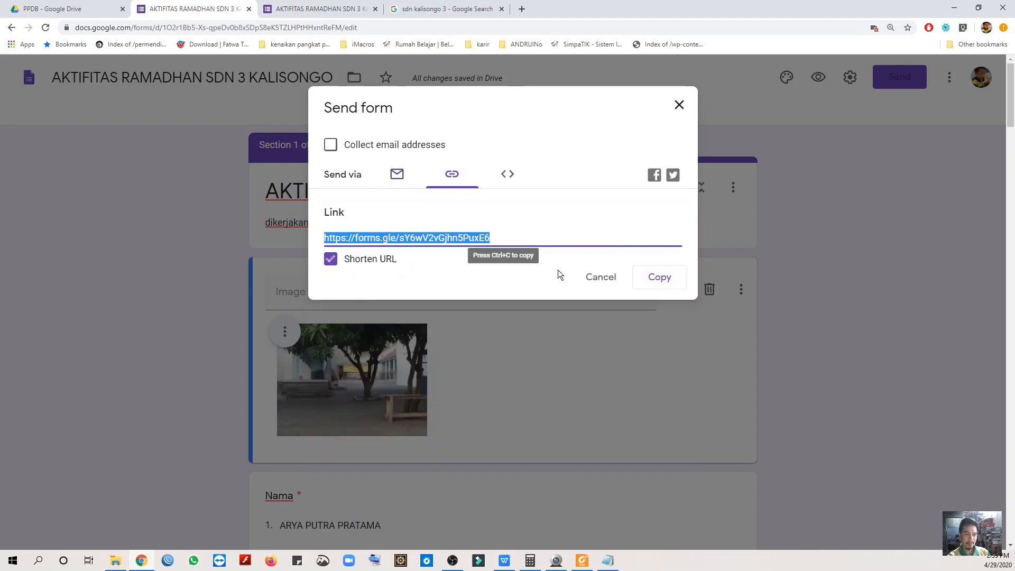
click(659, 279)
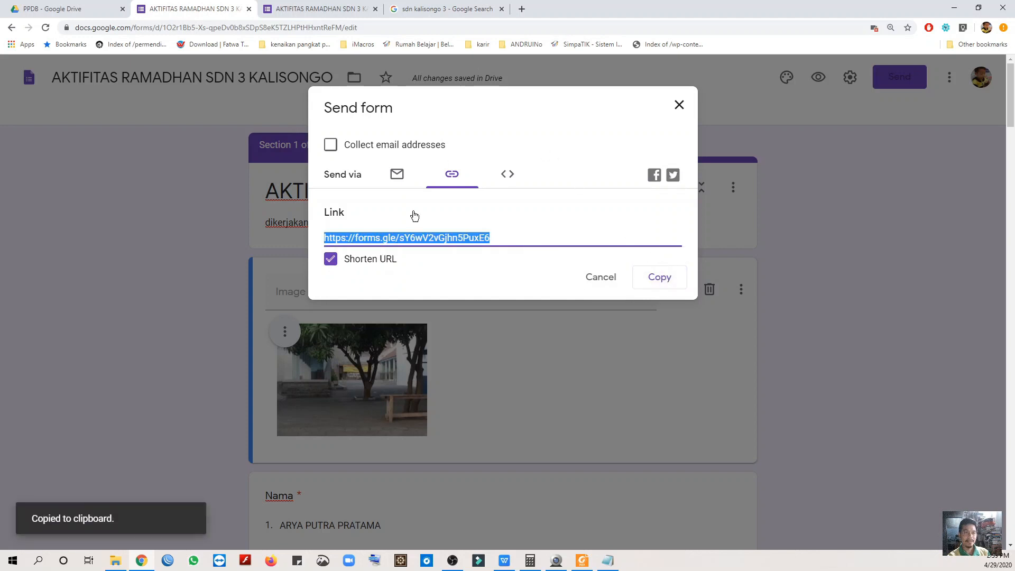
click(194, 562)
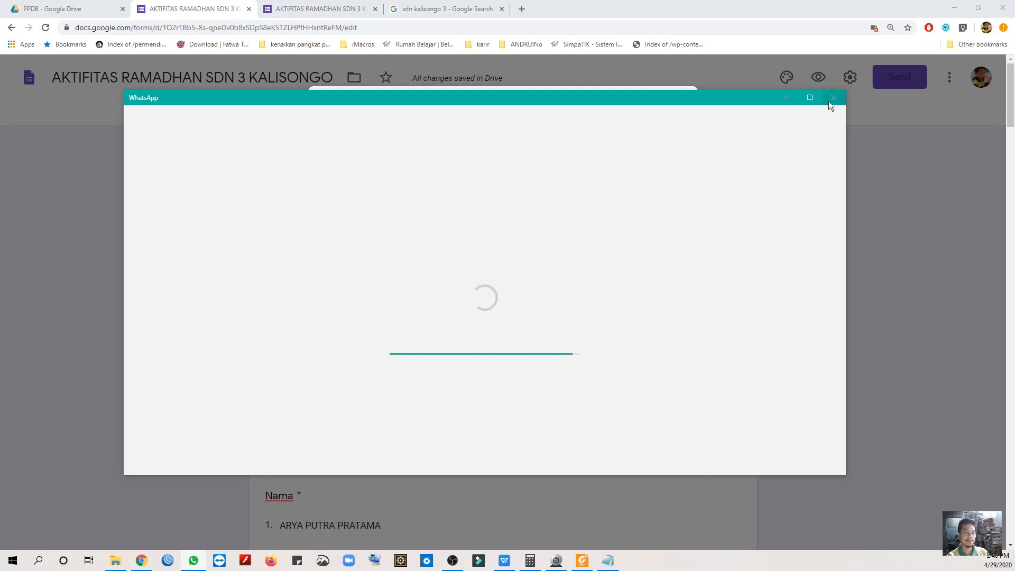
click(786, 98)
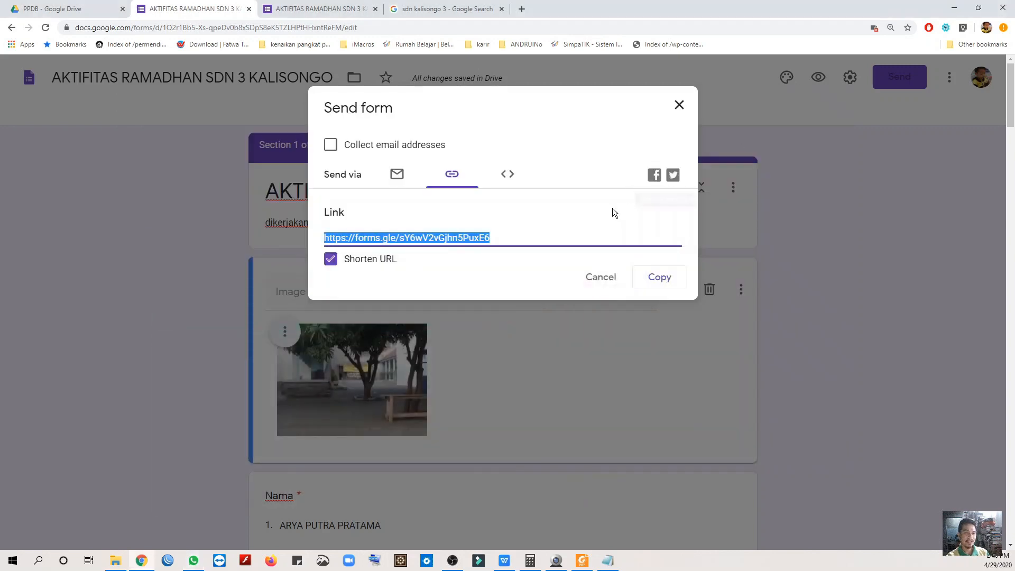
click(678, 106)
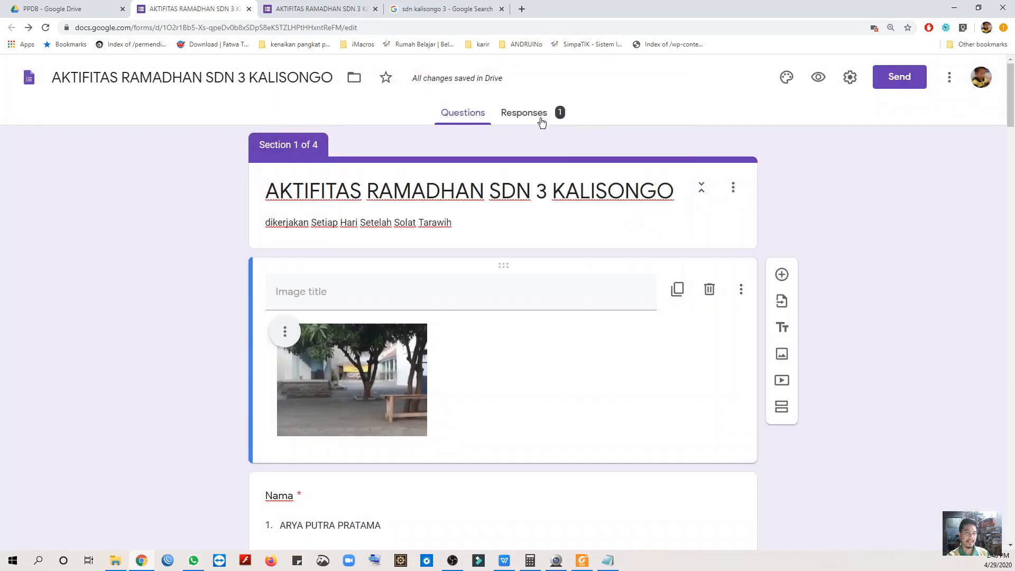
Step: Create a new spreadsheet as the destination for the form's responses
click(531, 113)
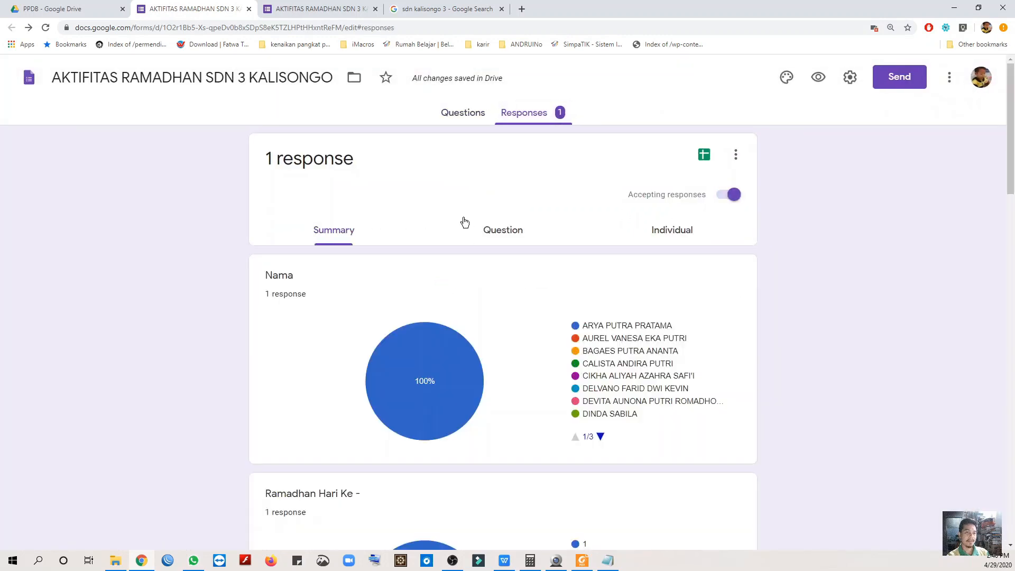
click(704, 156)
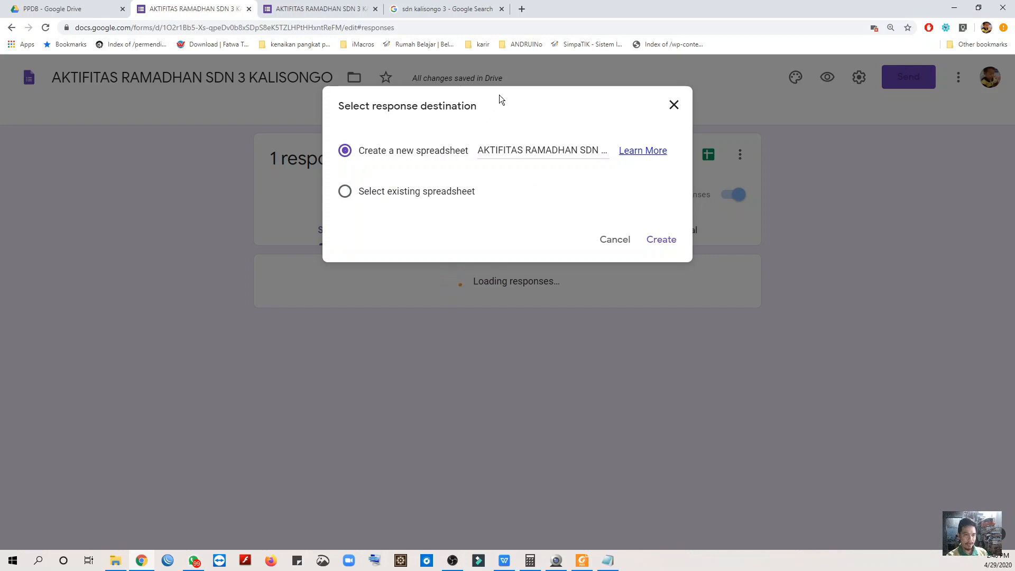
drag(500, 95, 510, 126)
click(538, 112)
click(657, 240)
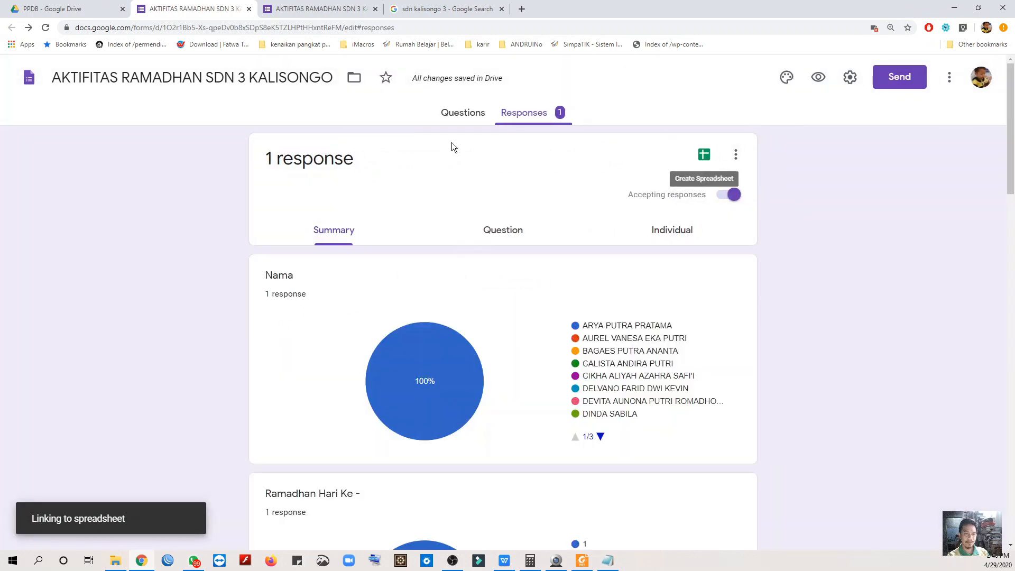
Step: Switch to the PPDB folder in Google Drive and open the AKTIFITAS RAMADHAN SDN 3 KALISONGO responses spreadsheet
click(58, 9)
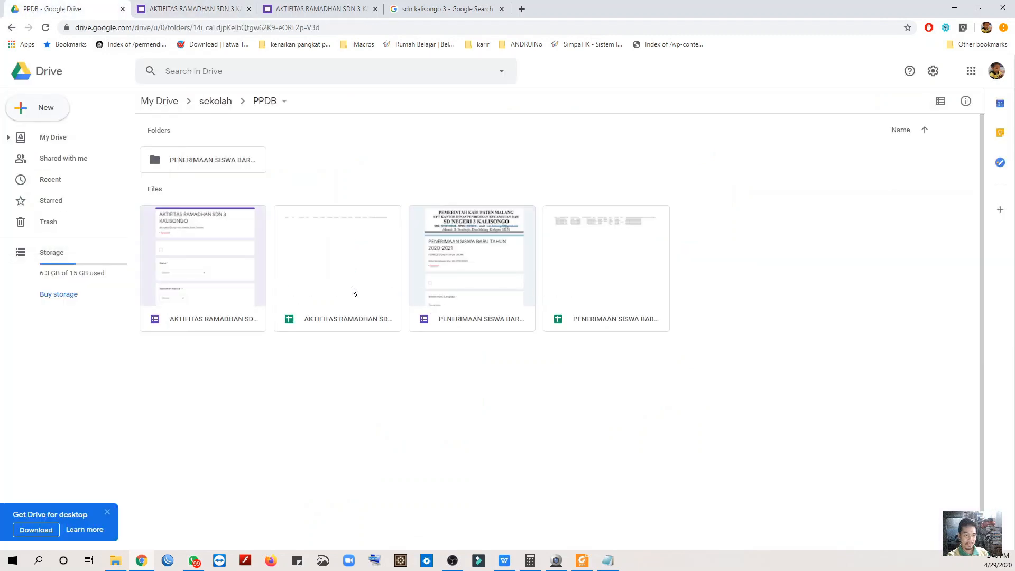
click(353, 291)
click(219, 273)
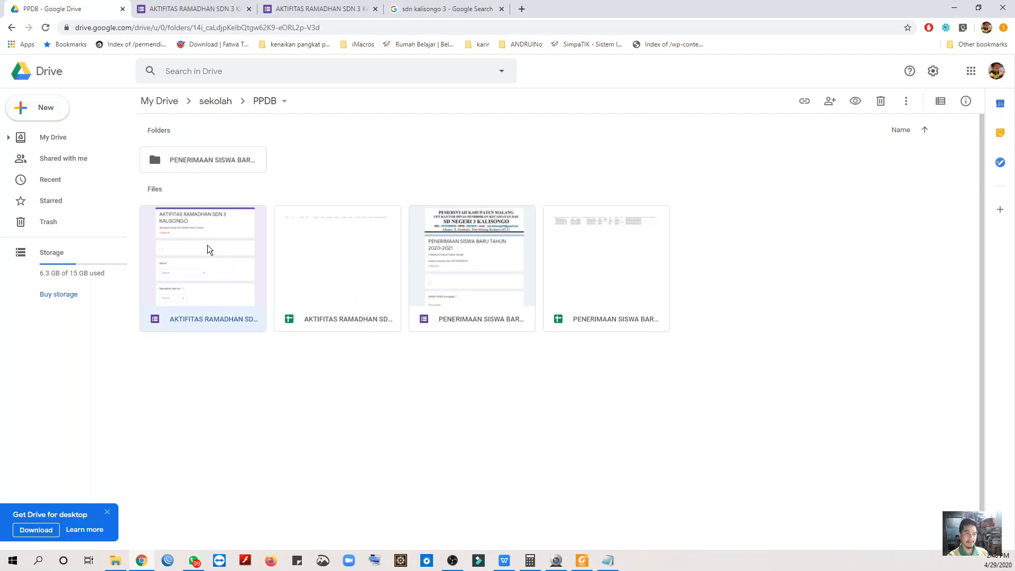
click(309, 263)
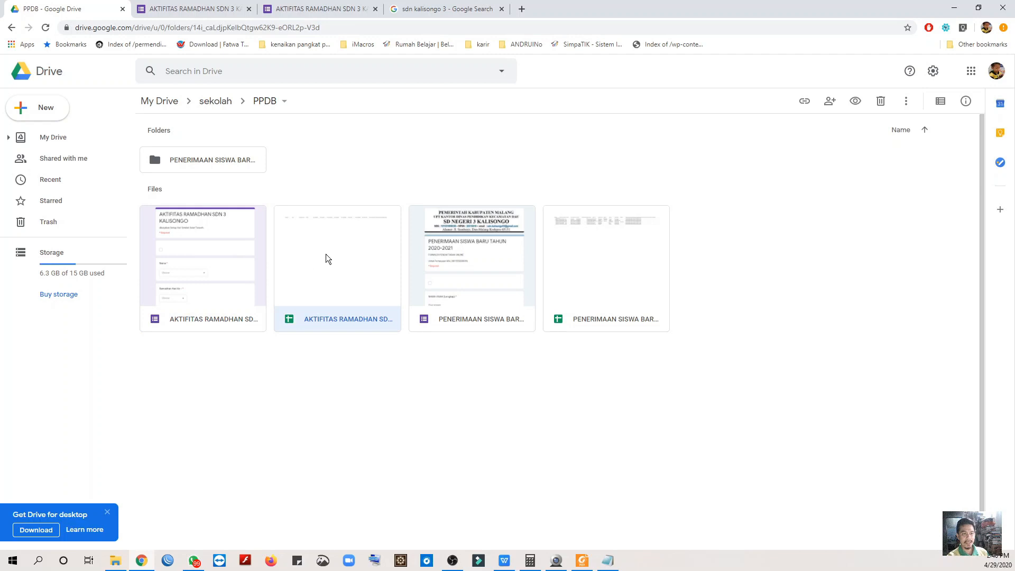
double_click(326, 258)
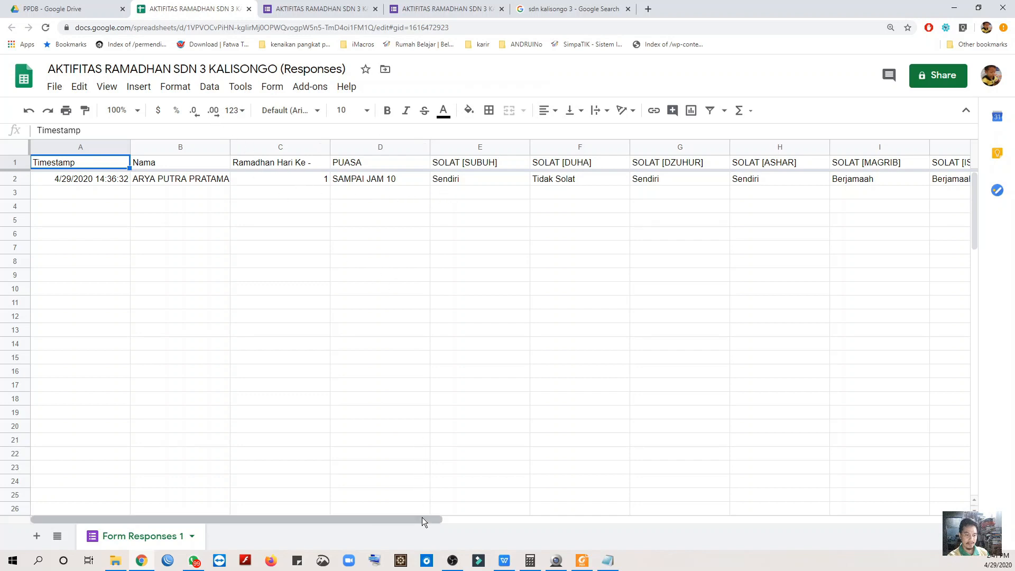
Step: Set the response spreadsheet's zoom to 150% and look over its answer columns
mouse_move(422, 518)
mouse_down()
mouse_move(855, 513)
mouse_move(413, 504)
mouse_up()
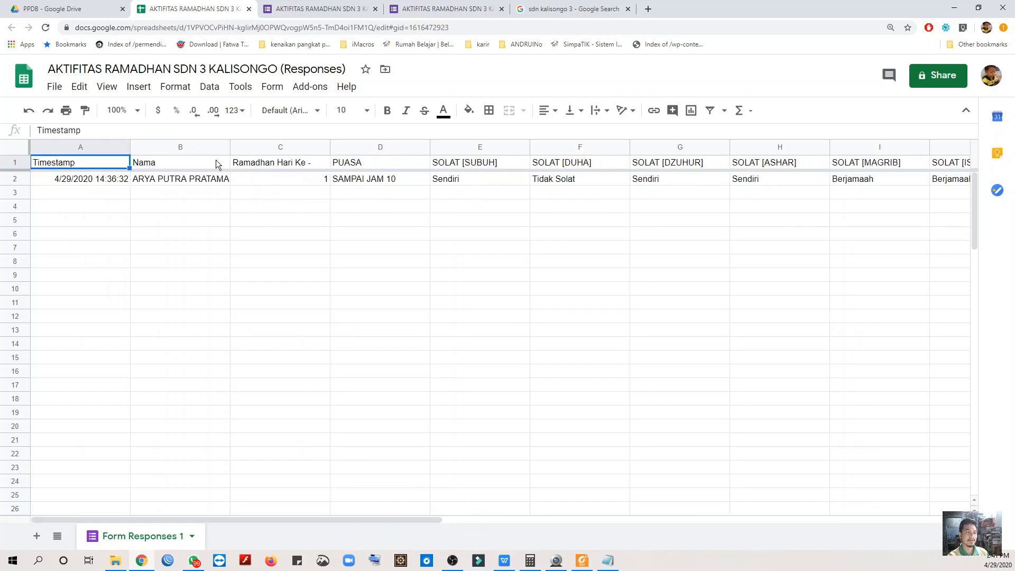
click(132, 112)
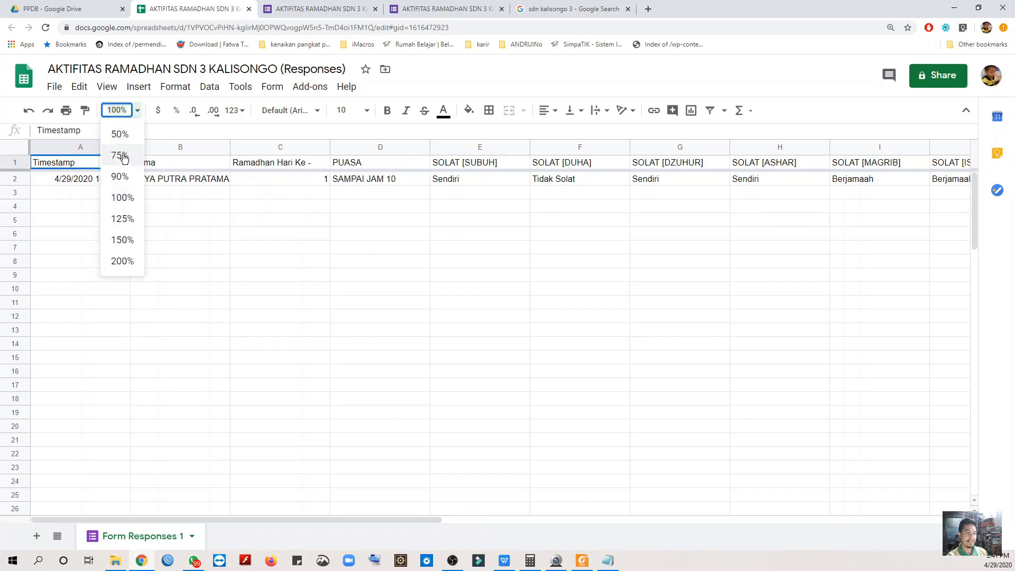
click(122, 240)
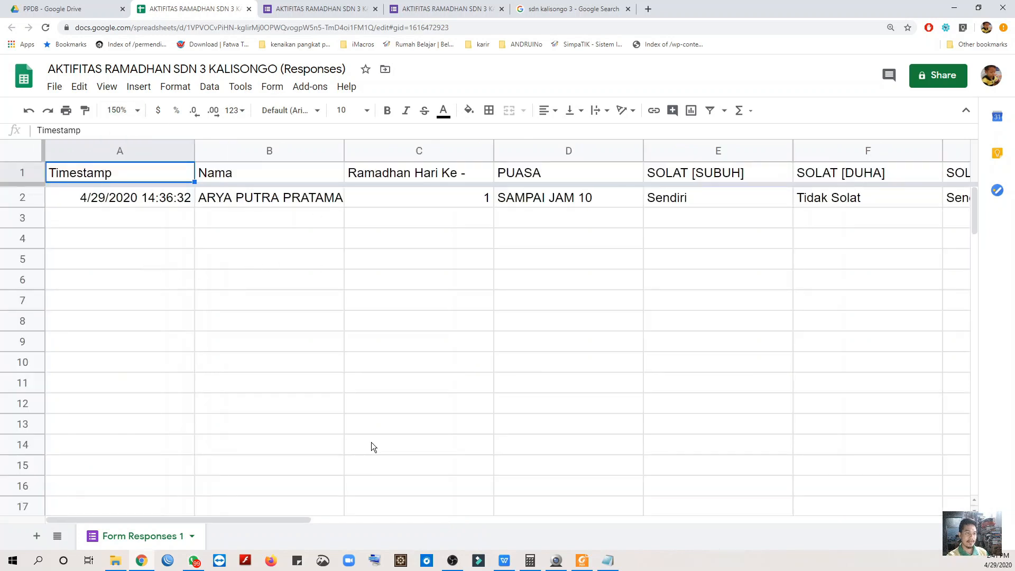
mouse_move(303, 522)
mouse_down()
mouse_move(502, 524)
mouse_move(291, 519)
mouse_up()
Step: Close the page confirming the submitted test response and return to the response spreadsheet
click(338, 9)
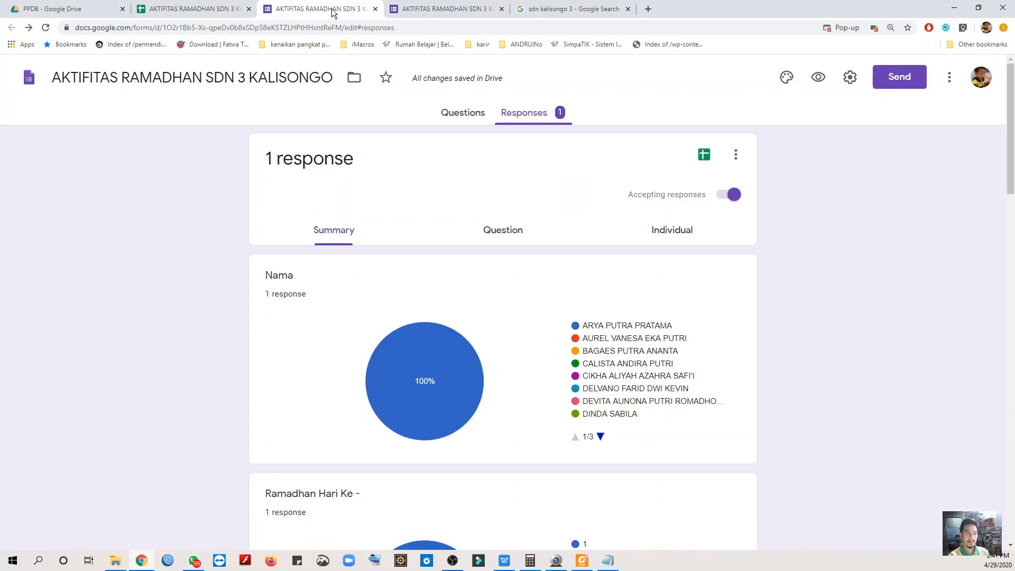
click(438, 12)
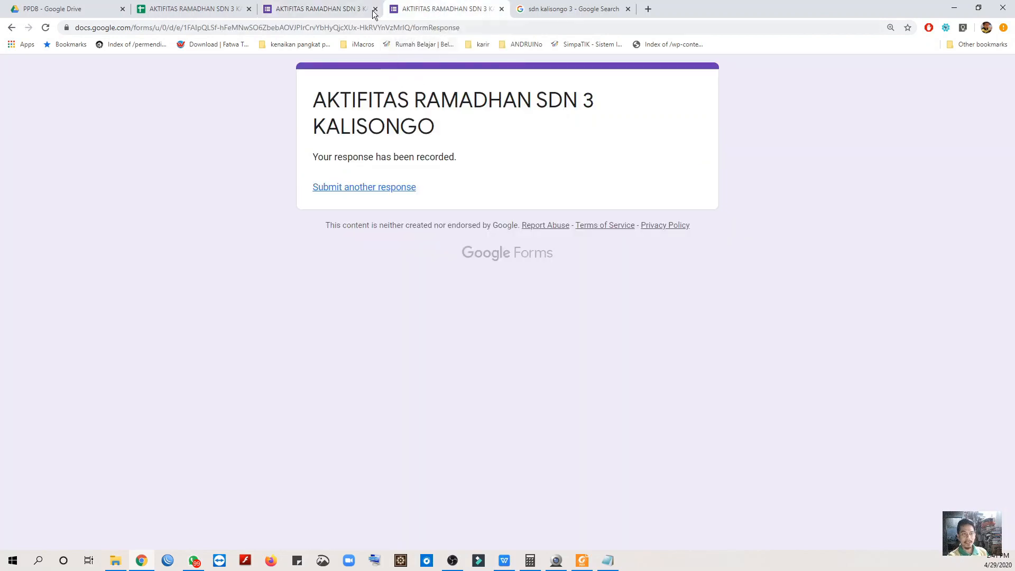
click(501, 9)
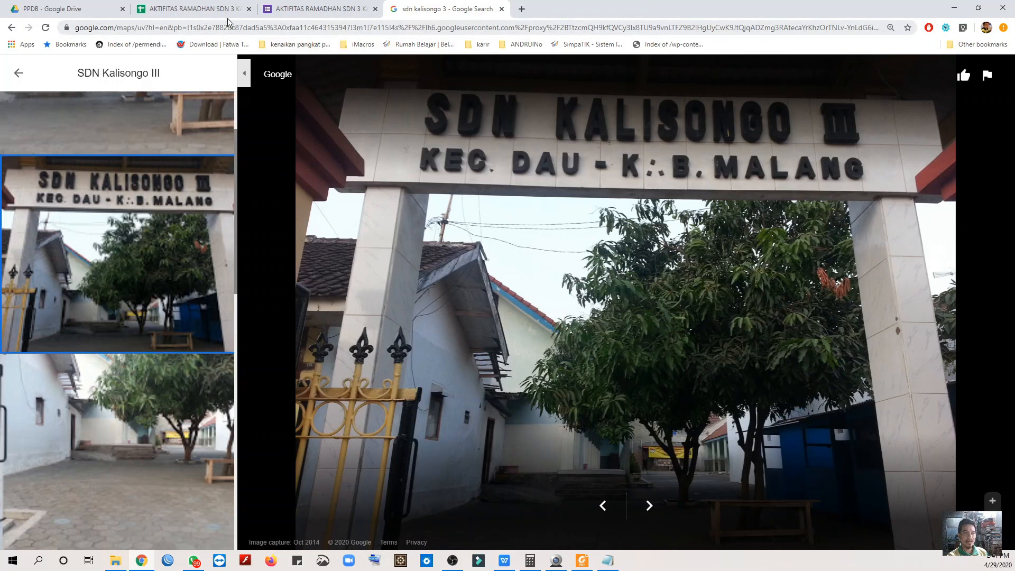
click(201, 13)
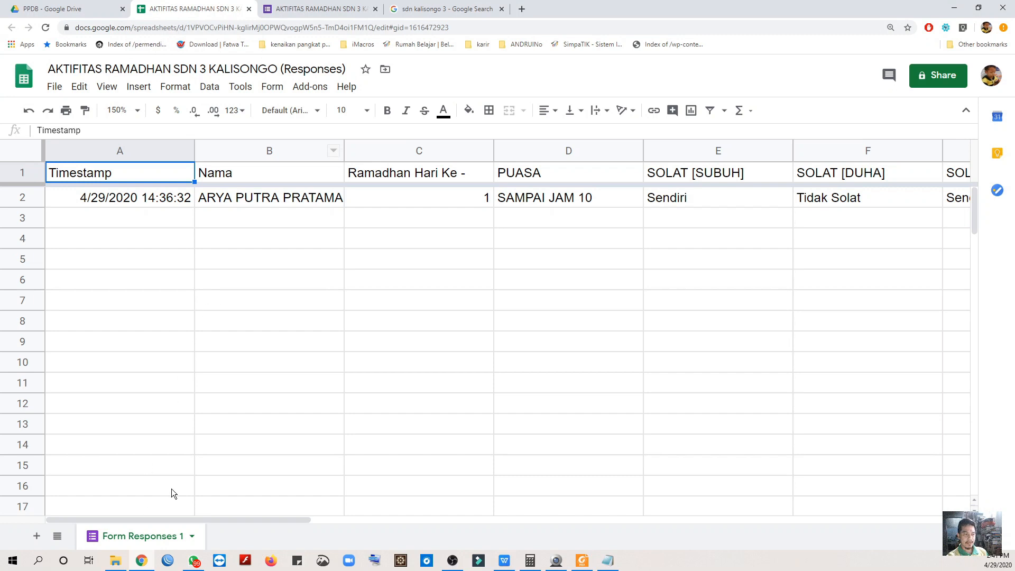